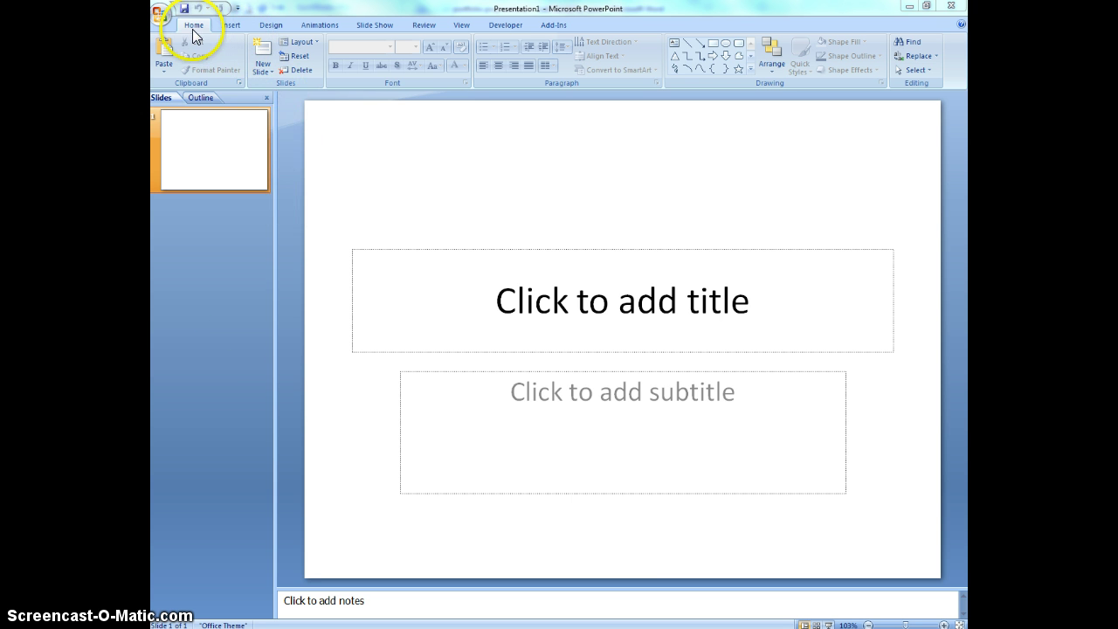
- Add two new slides and title slide 2 'You Win'
{"action": "left_click", "coordinate": [263, 59]}
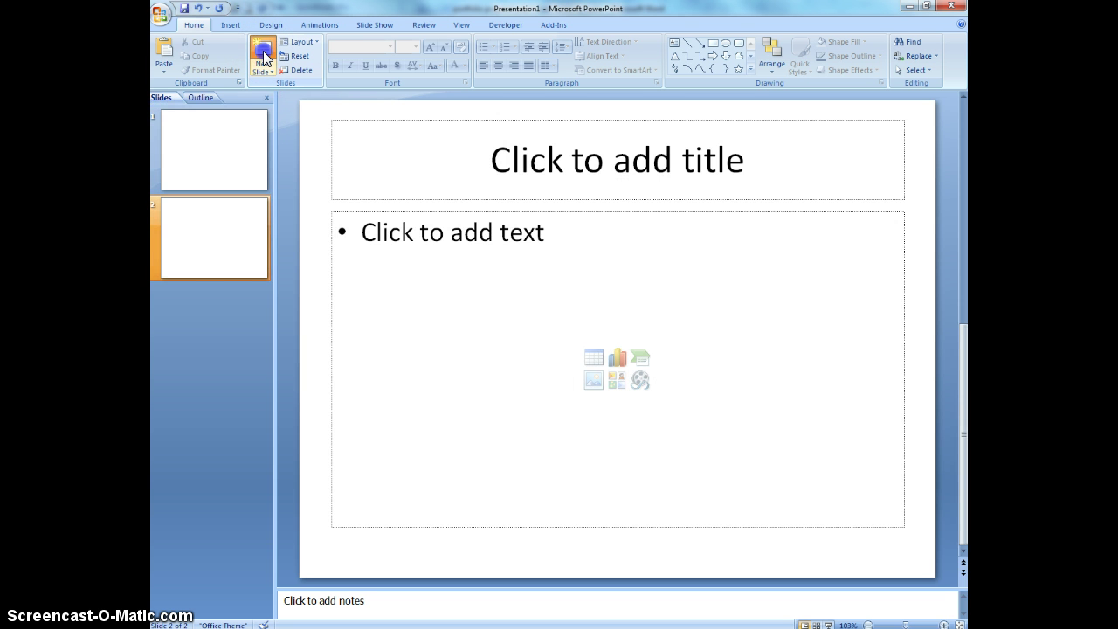
{"action": "left_click", "coordinate": [263, 58]}
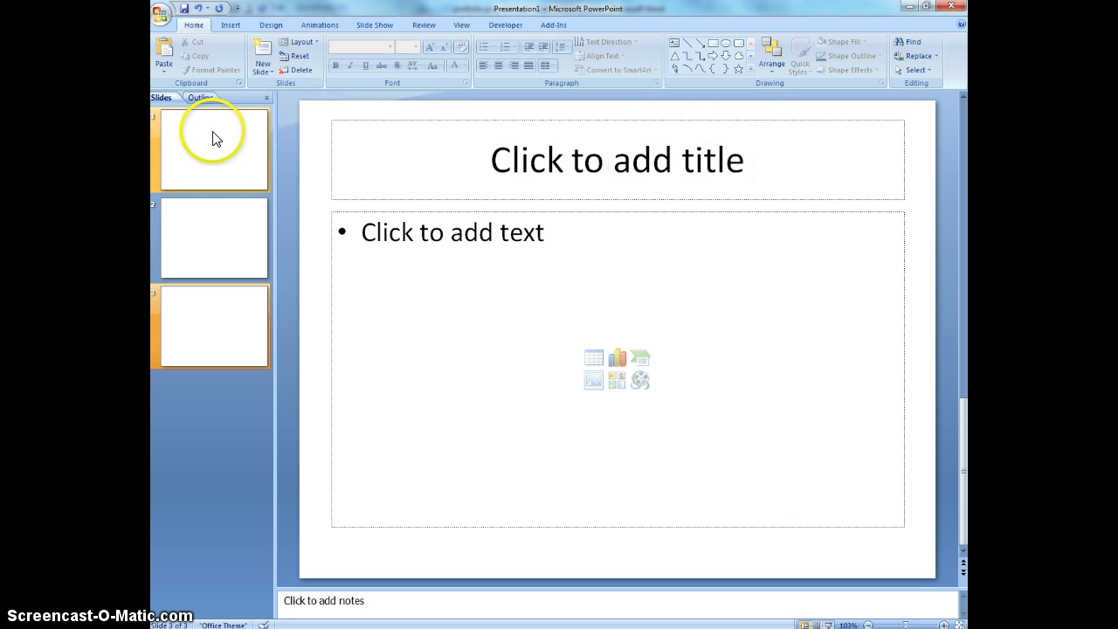
{"action": "left_click", "coordinate": [219, 234]}
{"action": "left_click", "coordinate": [739, 159]}
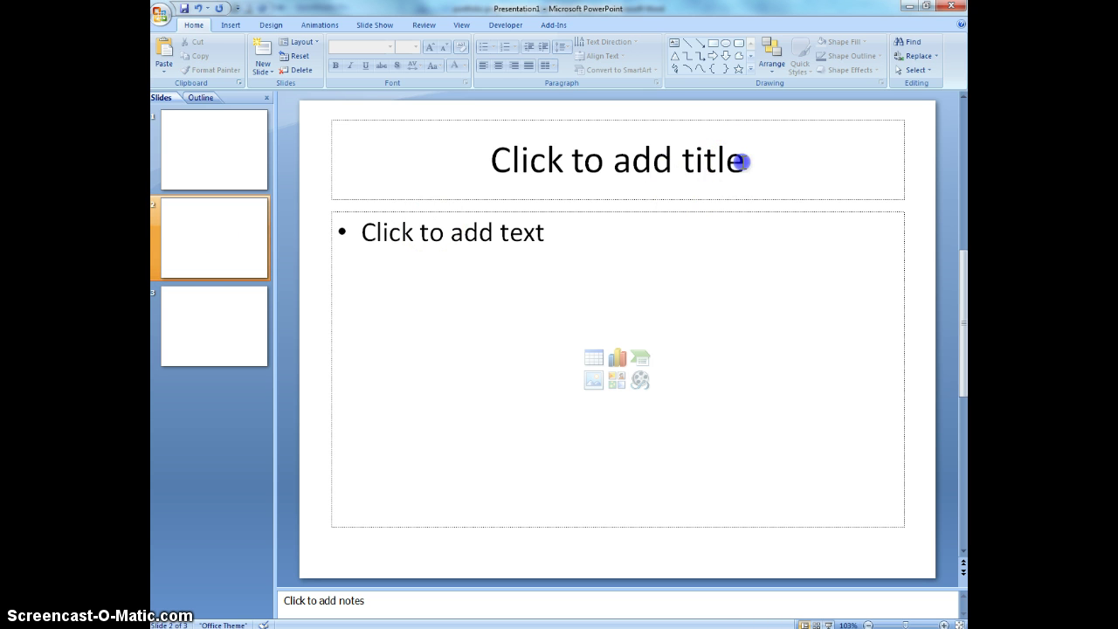
{"action": "type", "text": "You Win"}
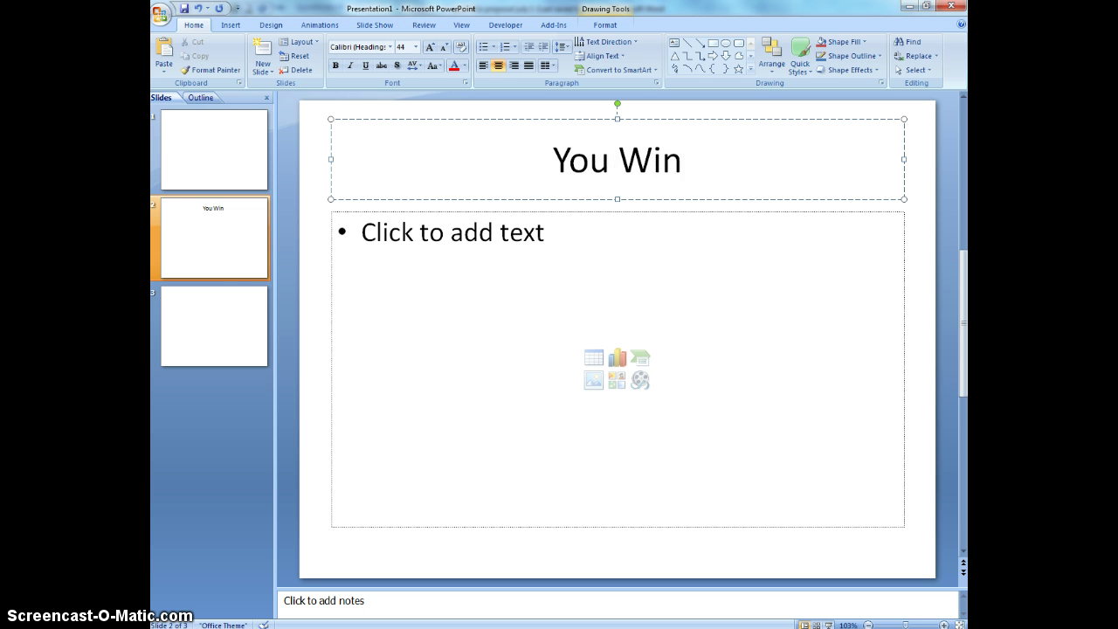
- Title slide 3 'You Lose', then return to slide 1
{"action": "left_click", "coordinate": [216, 306]}
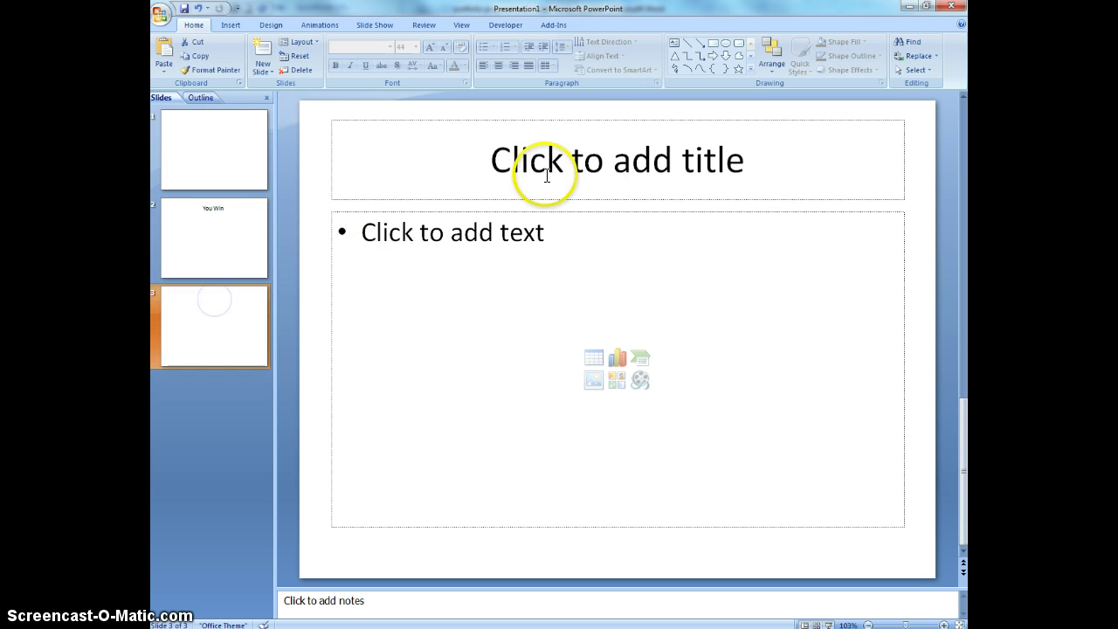
{"action": "left_click", "coordinate": [756, 169]}
{"action": "type", "text": "You Lose"}
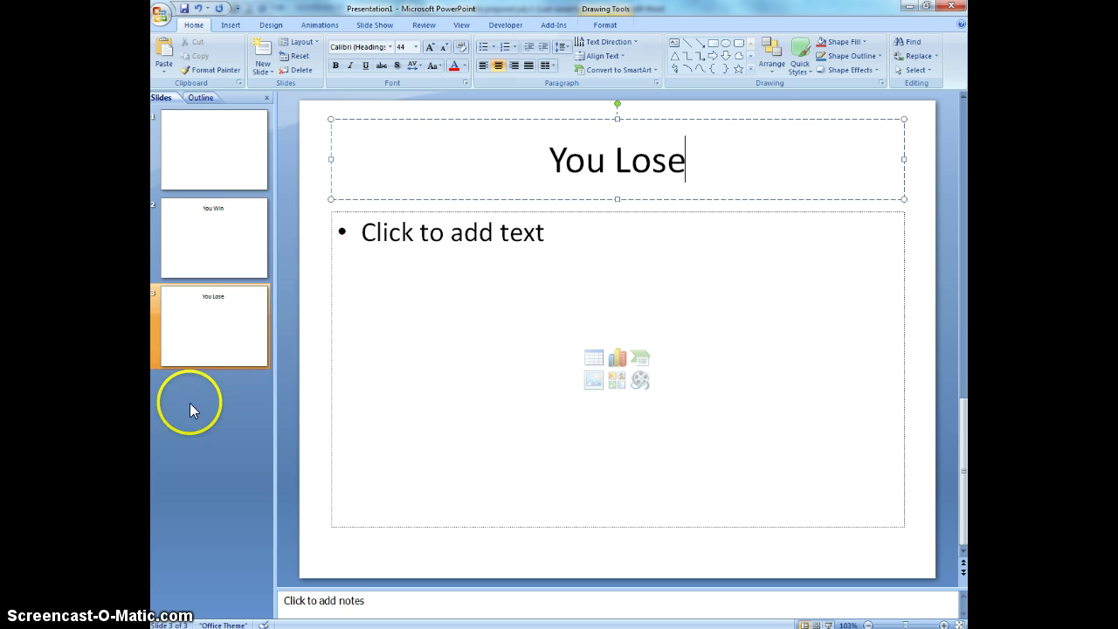
{"action": "left_click", "coordinate": [204, 347]}
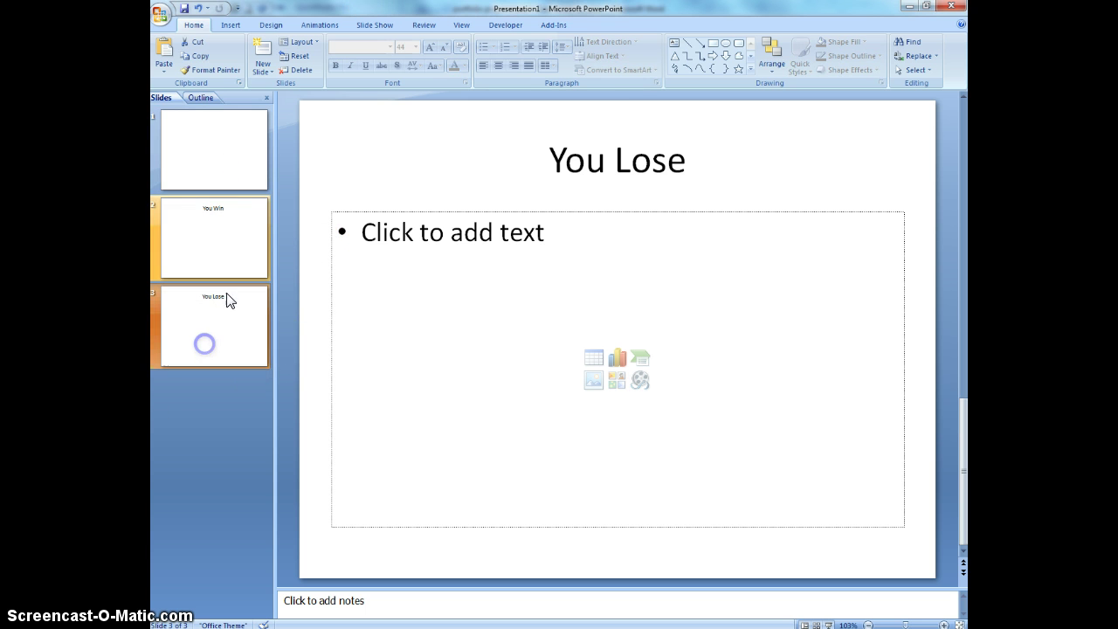
{"action": "left_click", "coordinate": [222, 166]}
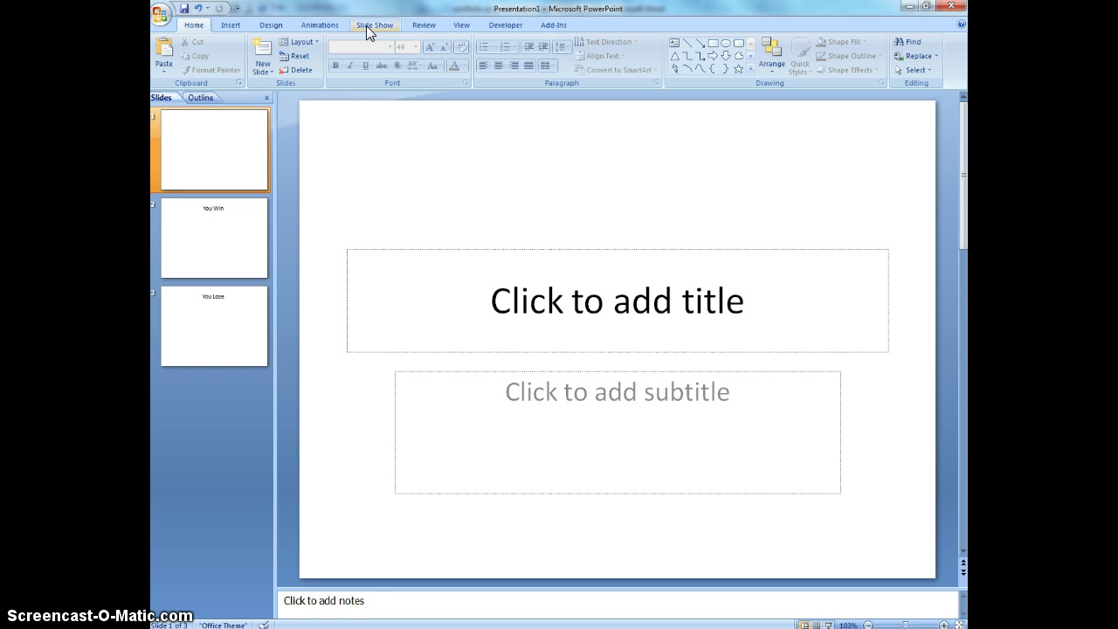
- Set the slide show type to Browsed at a kiosk (full screen)
{"action": "left_click", "coordinate": [366, 25]}
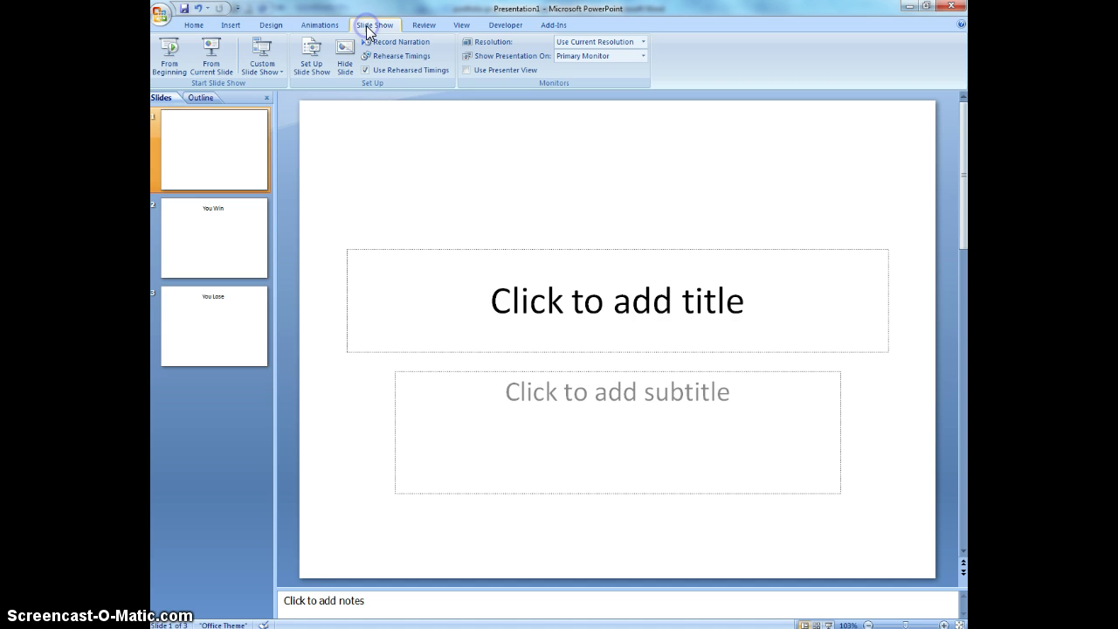
{"action": "left_click", "coordinate": [317, 65]}
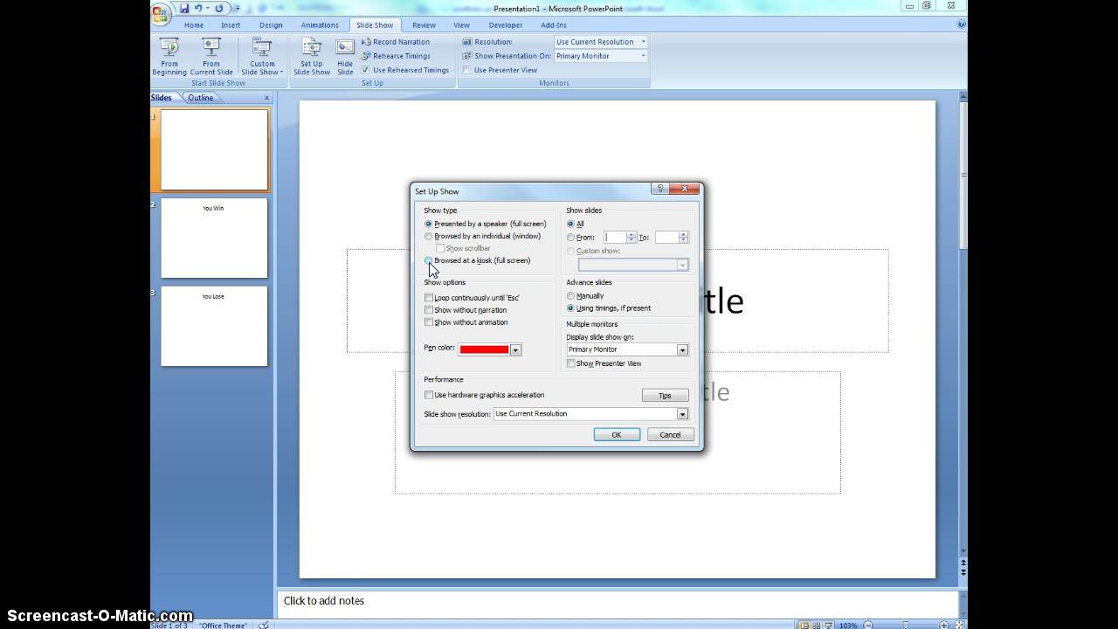
{"action": "left_click", "coordinate": [429, 261]}
{"action": "left_click", "coordinate": [616, 435]}
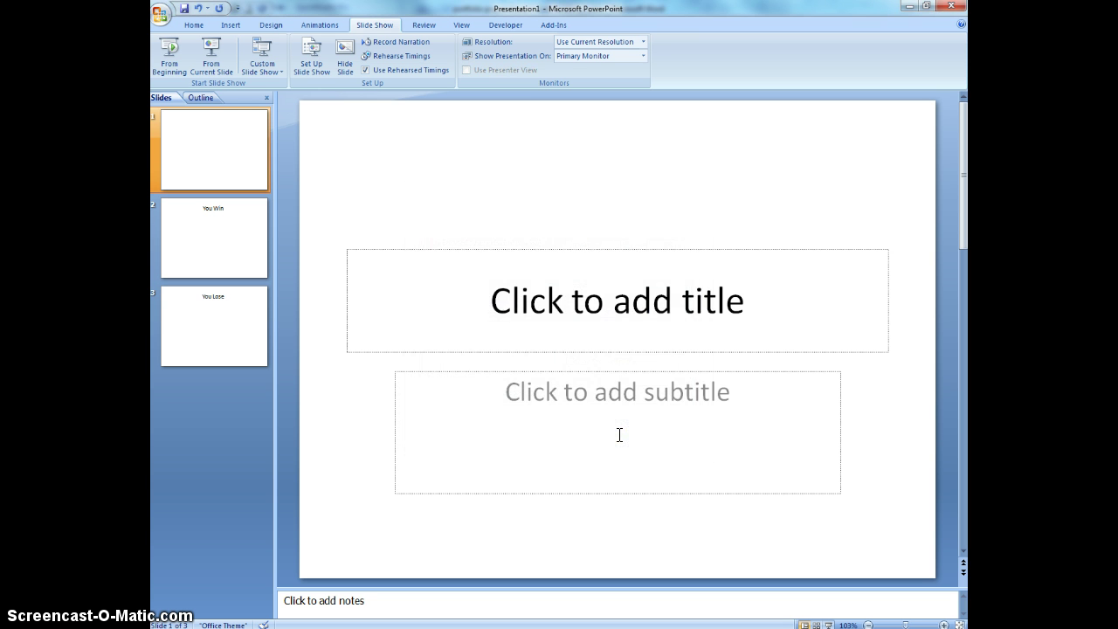
- Delete slide 1's title and subtitle placeholders
{"action": "left_click", "coordinate": [439, 249]}
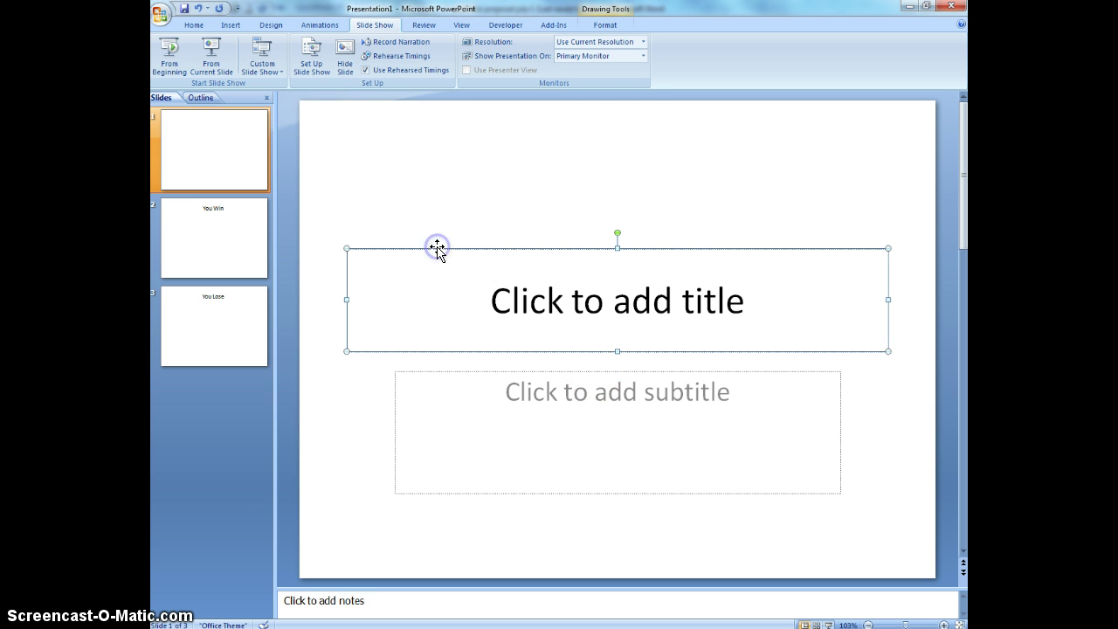
{"action": "key", "text": "Delete"}
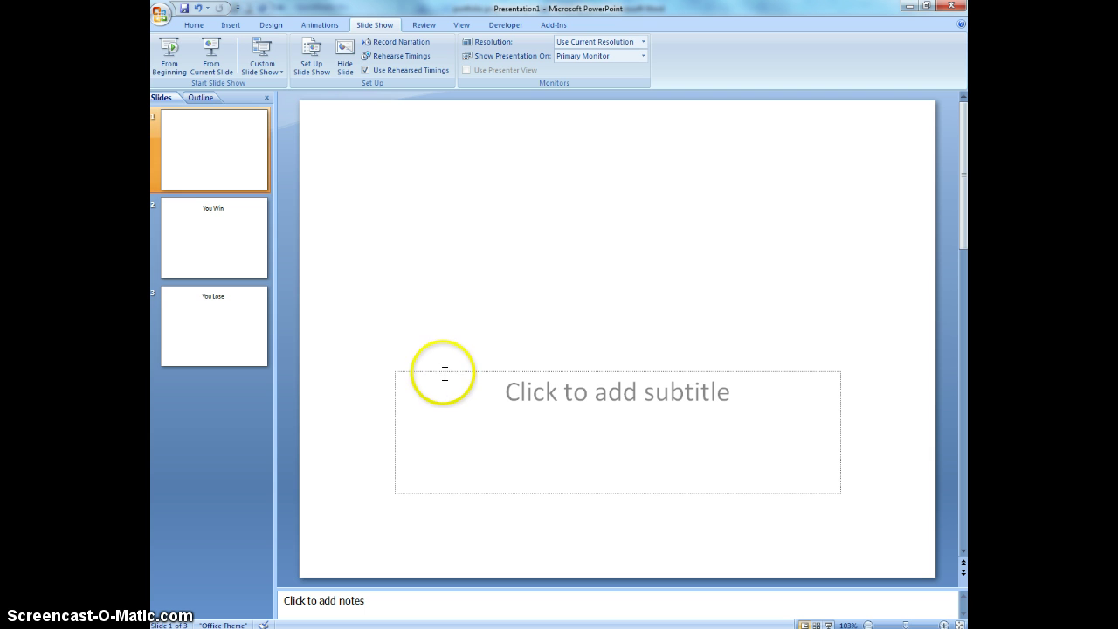
{"action": "left_click", "coordinate": [441, 370]}
{"action": "key", "text": "Delete"}
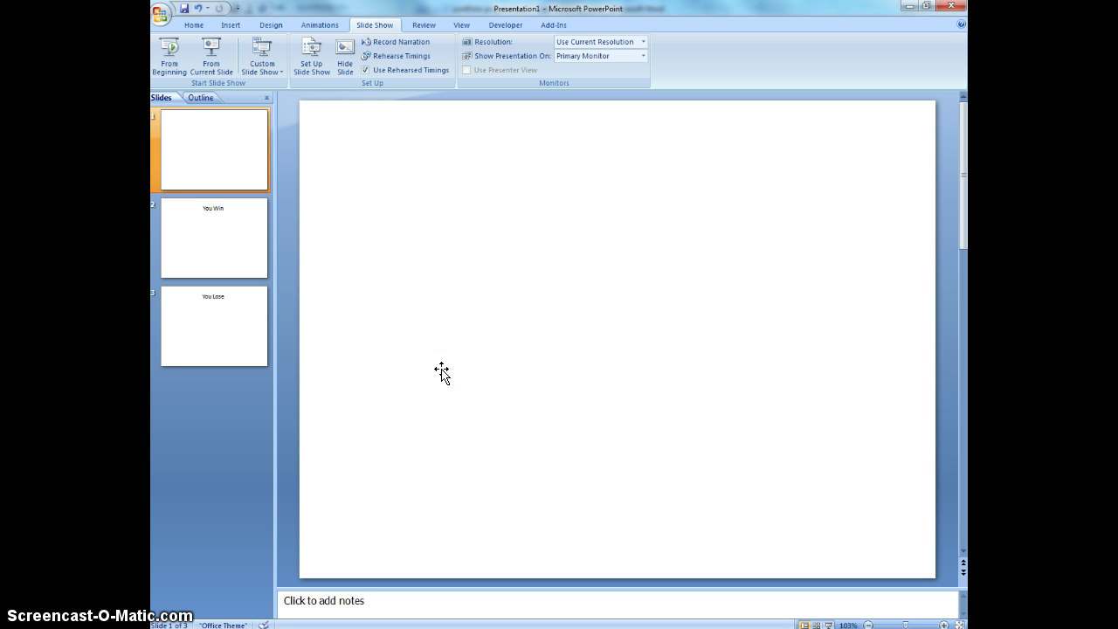
- Draw a thin custom action button bar across the top of slide 1
{"action": "left_click", "coordinate": [231, 25]}
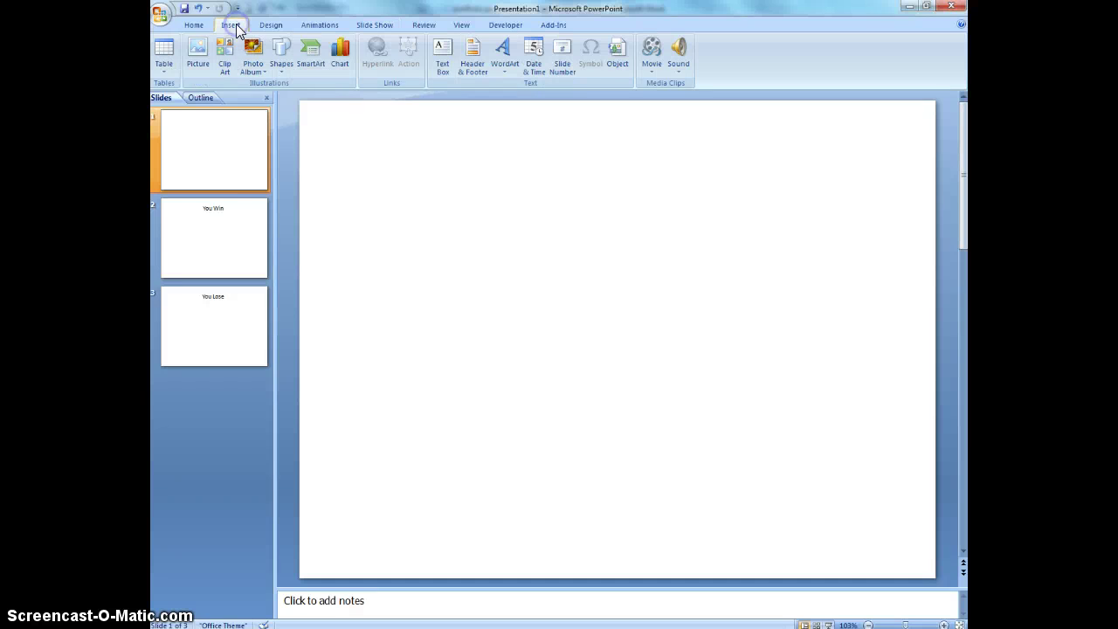
{"action": "left_click", "coordinate": [283, 71]}
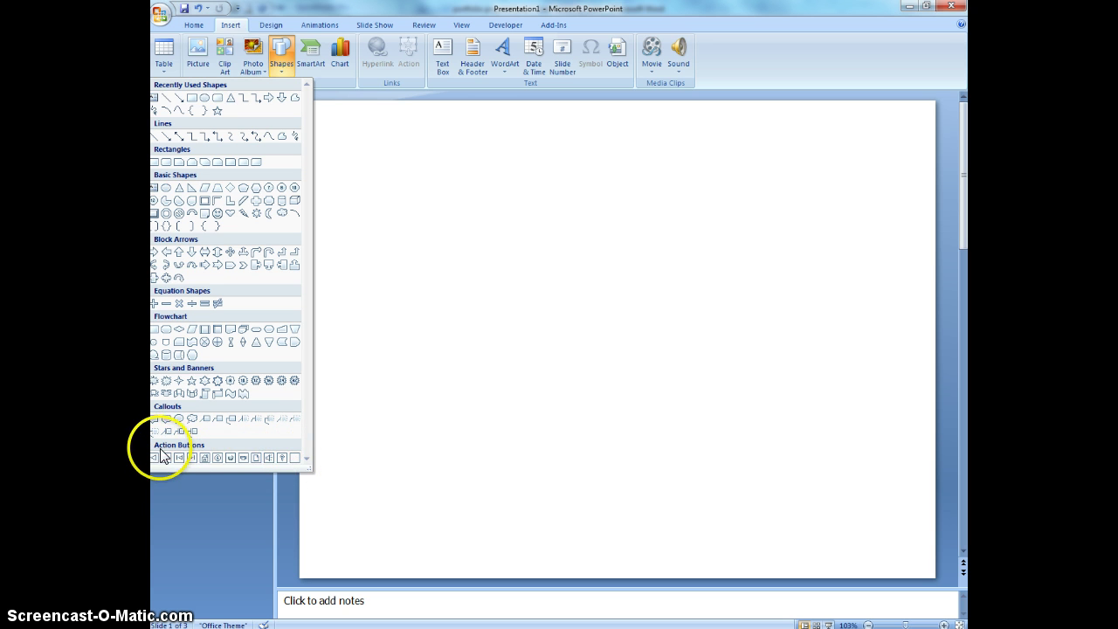
{"action": "left_click", "coordinate": [296, 458]}
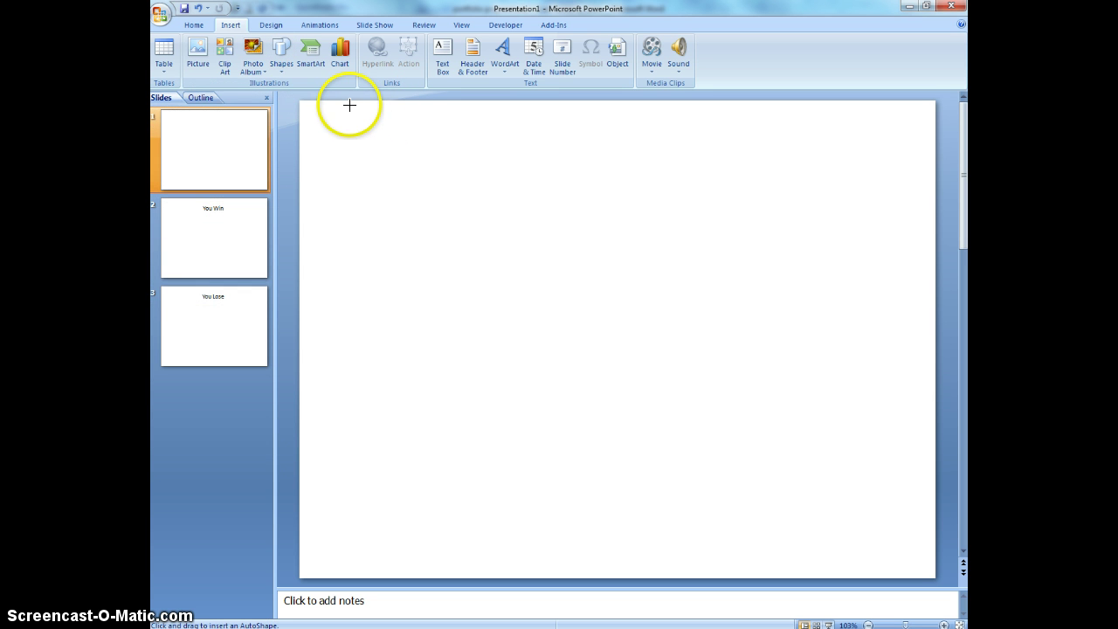
{"action": "left_click_drag", "start_coordinate": [347, 102], "coordinate": [934, 118]}
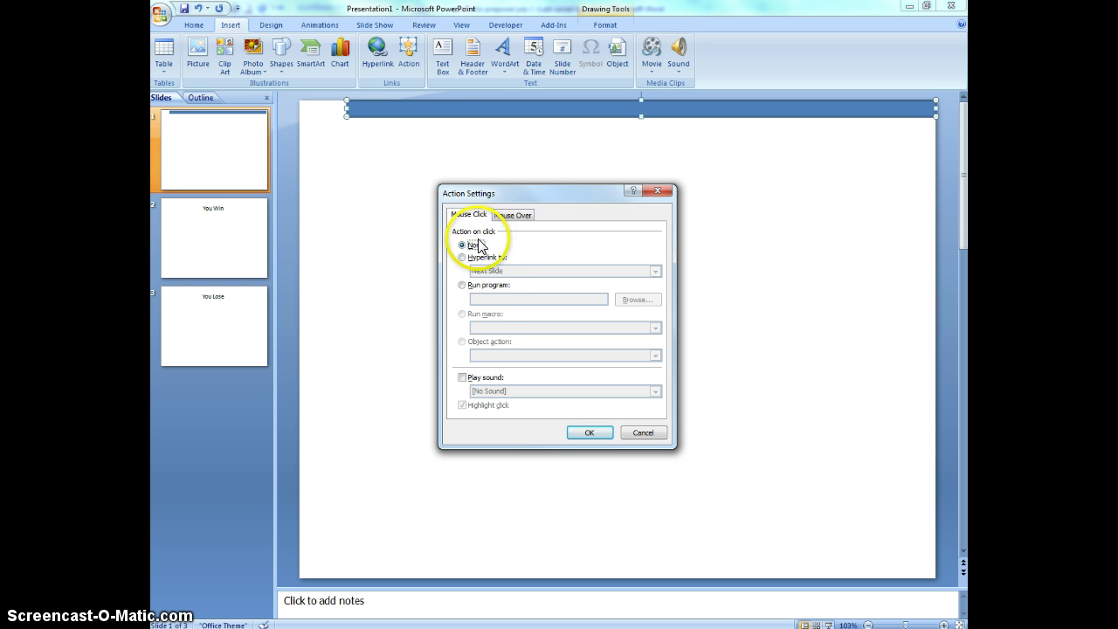
- Make mouse-over on the bar hyperlink to the 'You Lose' slide
{"action": "left_click", "coordinate": [518, 218]}
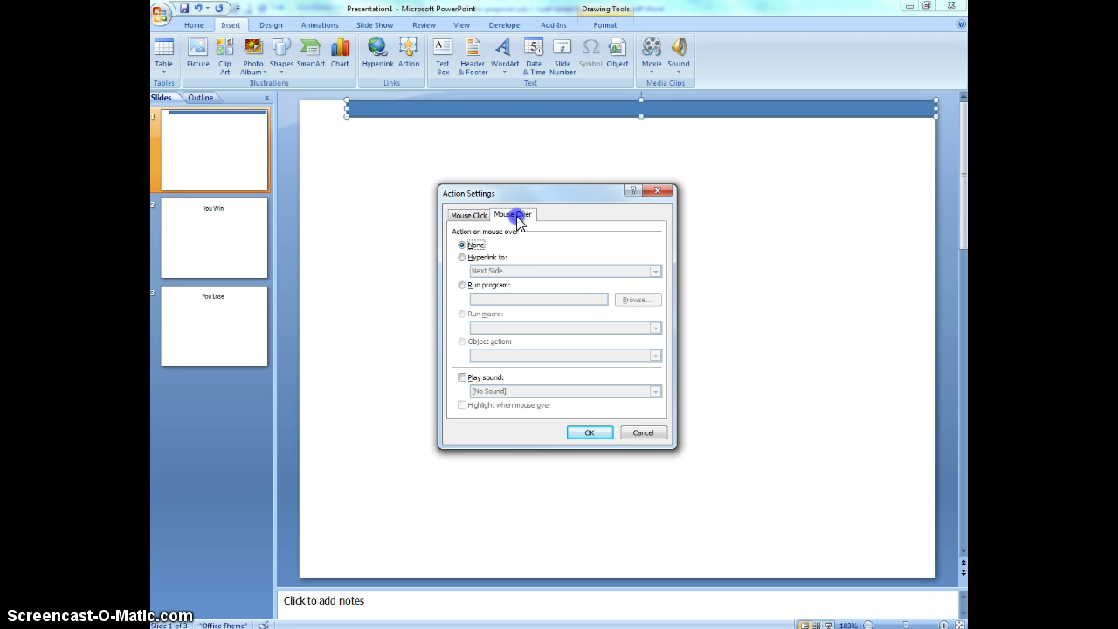
{"action": "left_click", "coordinate": [463, 258]}
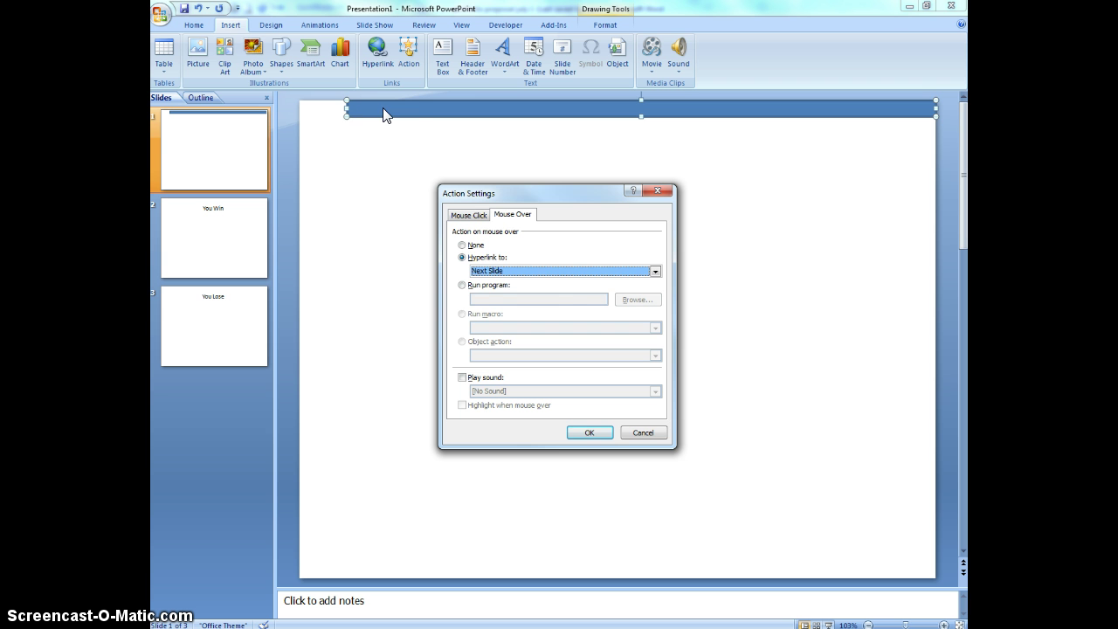
{"action": "left_click", "coordinate": [536, 273]}
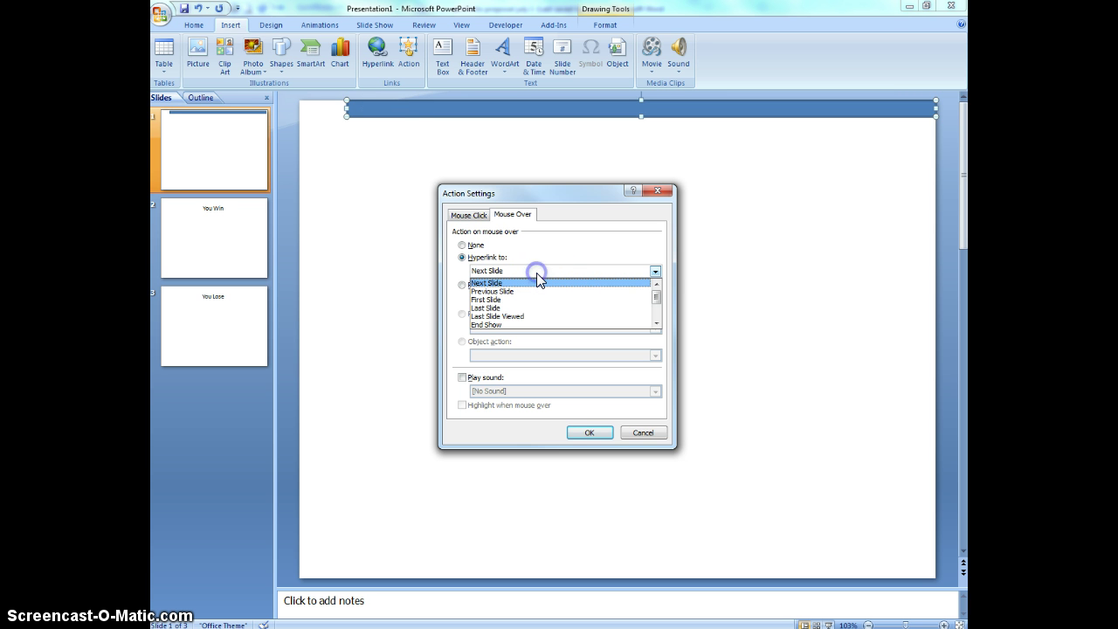
{"action": "left_click_drag", "start_coordinate": [534, 284], "coordinate": [483, 323]}
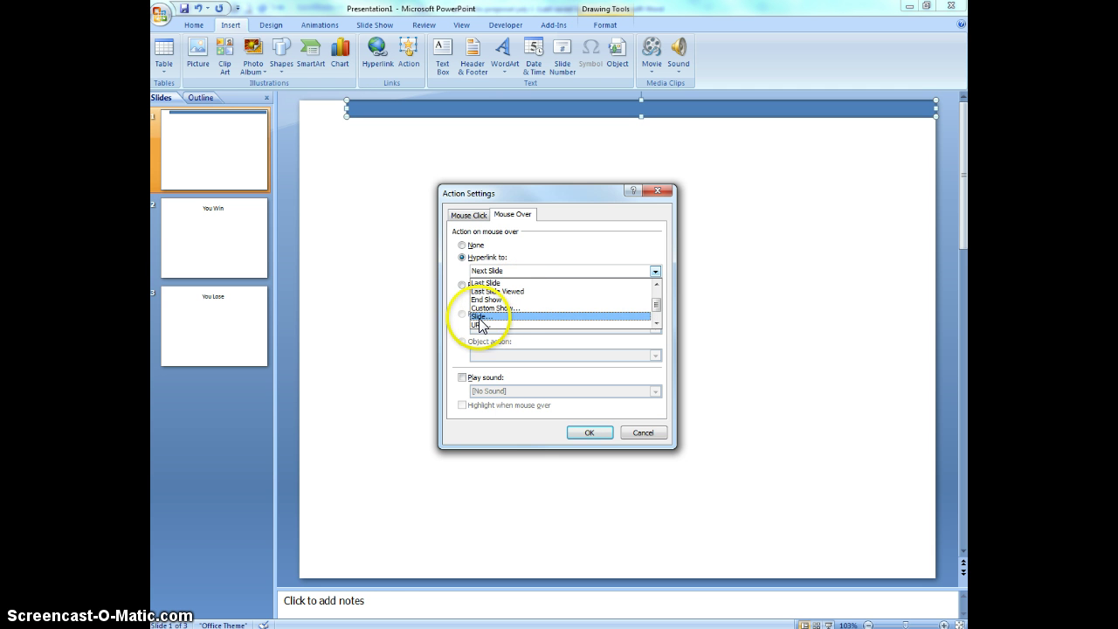
{"action": "left_click", "coordinate": [504, 320]}
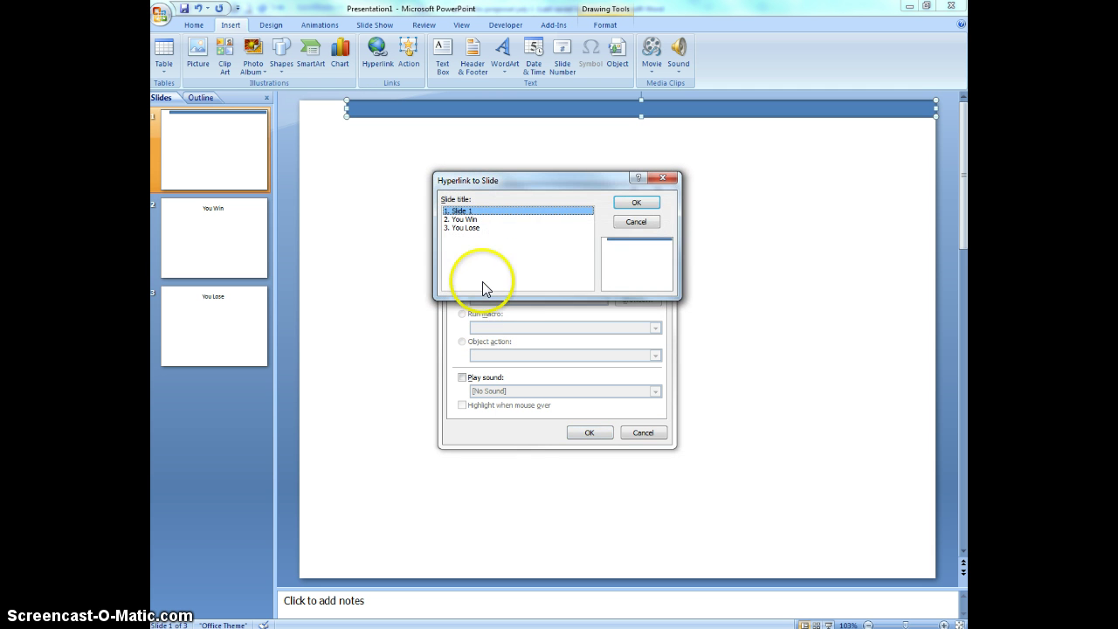
{"action": "left_click", "coordinate": [474, 229]}
{"action": "left_click", "coordinate": [642, 201]}
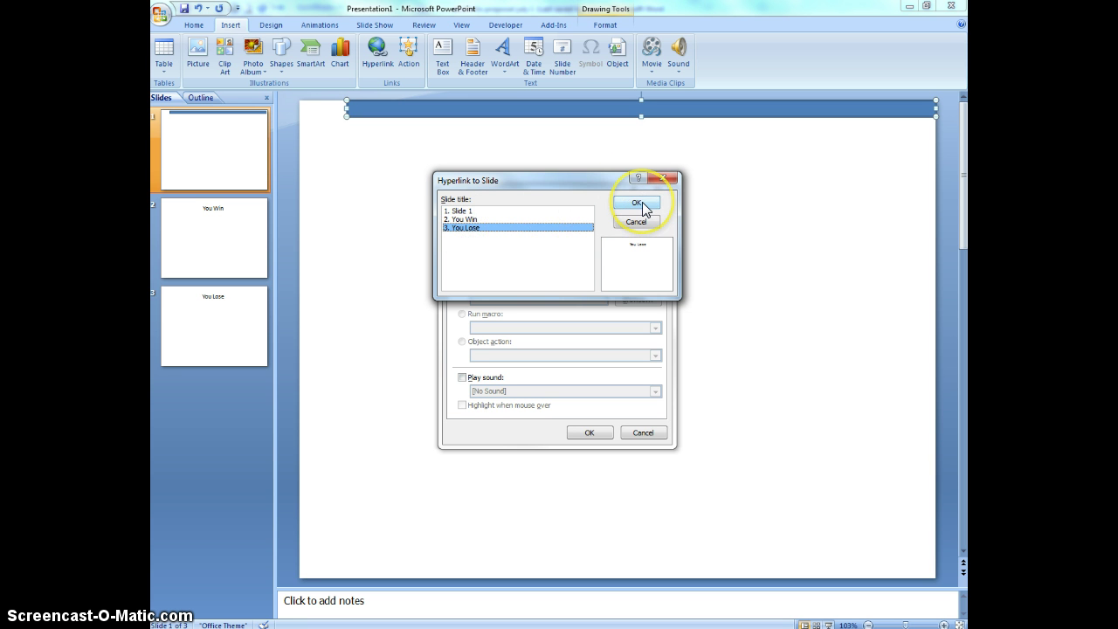
{"action": "left_click", "coordinate": [642, 202]}
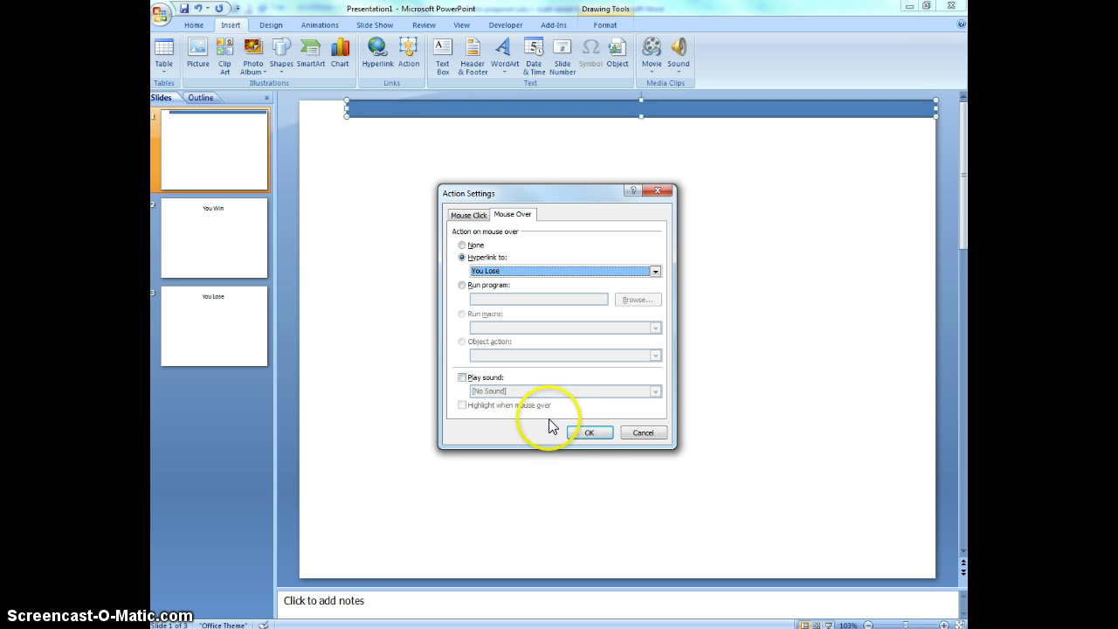
- Apply the hover link, nudge the bar slightly down, and copy it
{"action": "left_click", "coordinate": [588, 434]}
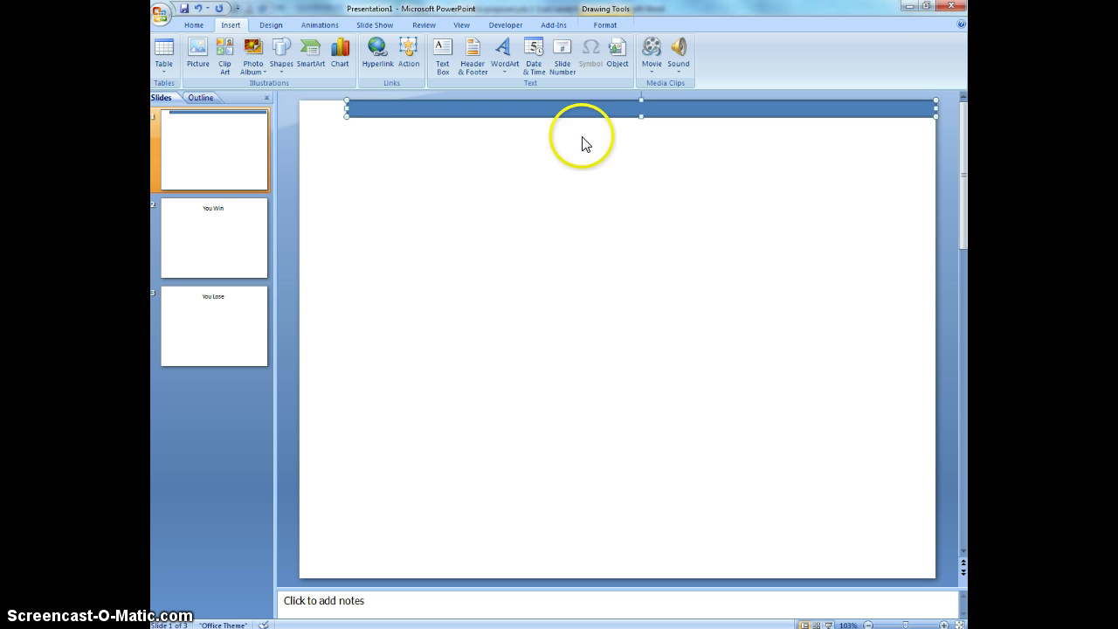
{"action": "mouse_move", "coordinate": [587, 121]}
{"action": "left_mouse_down"}
{"action": "mouse_move", "coordinate": [589, 109]}
{"action": "mouse_move", "coordinate": [591, 132]}
{"action": "left_mouse_up"}
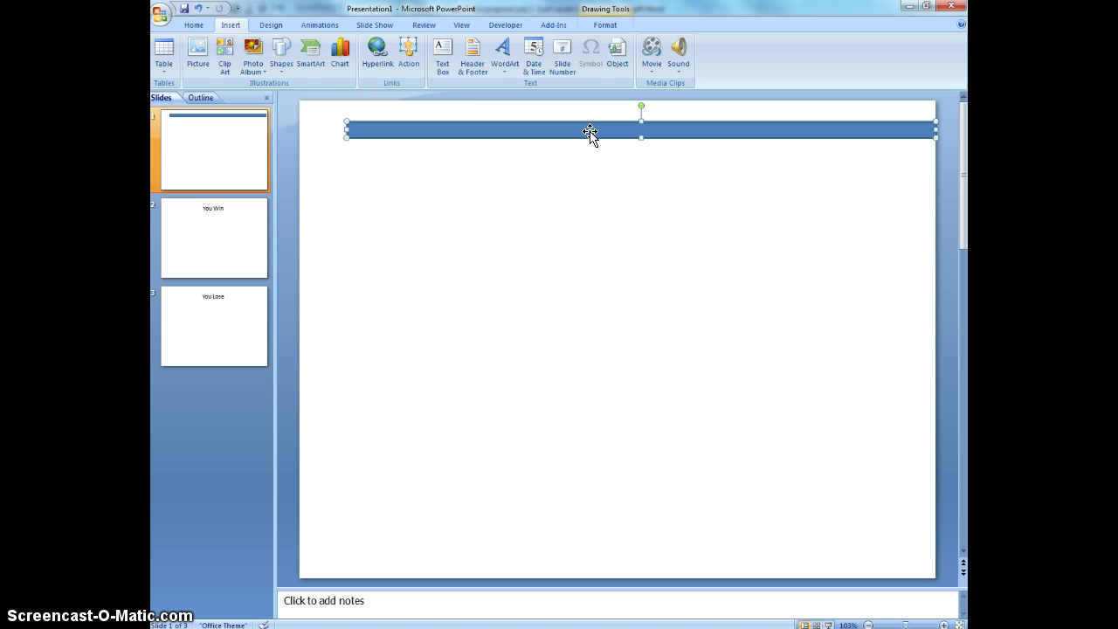
{"action": "left_click", "coordinate": [591, 132]}
{"action": "right_click", "coordinate": [590, 132]}
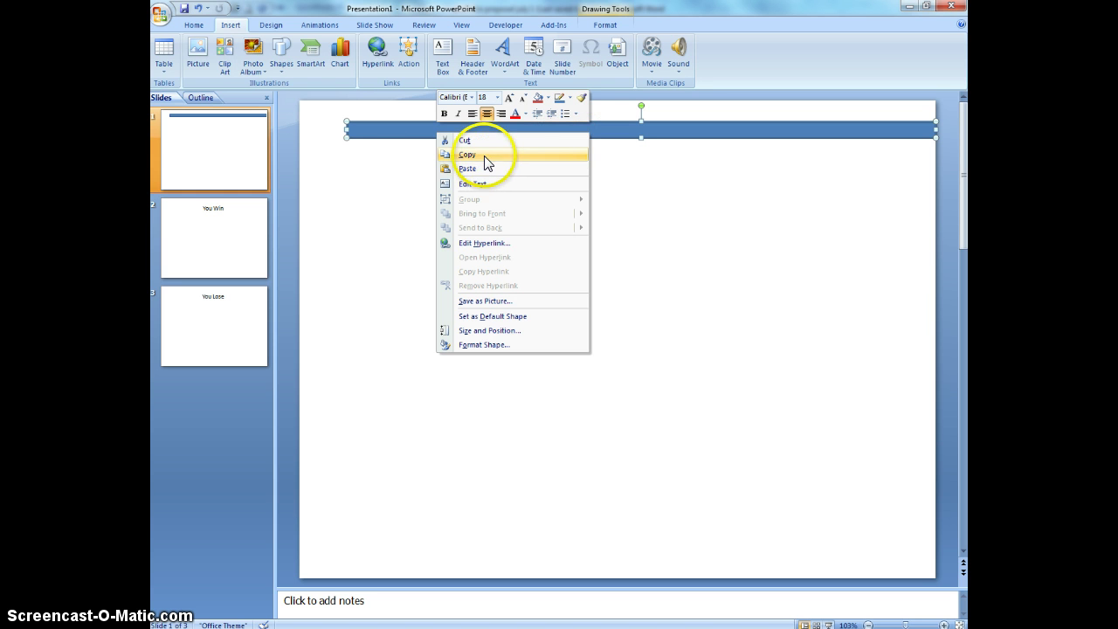
{"action": "left_click", "coordinate": [486, 156]}
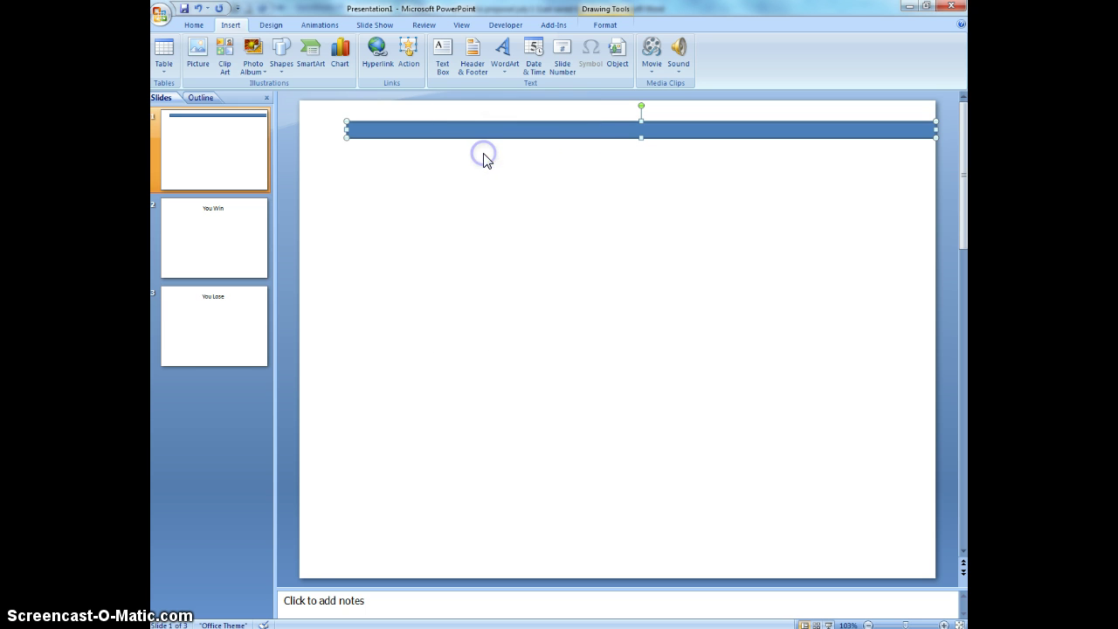
- Paste seven copies of the blue bar onto slide 1
{"action": "right_click", "coordinate": [491, 161]}
{"action": "left_click", "coordinate": [418, 197]}
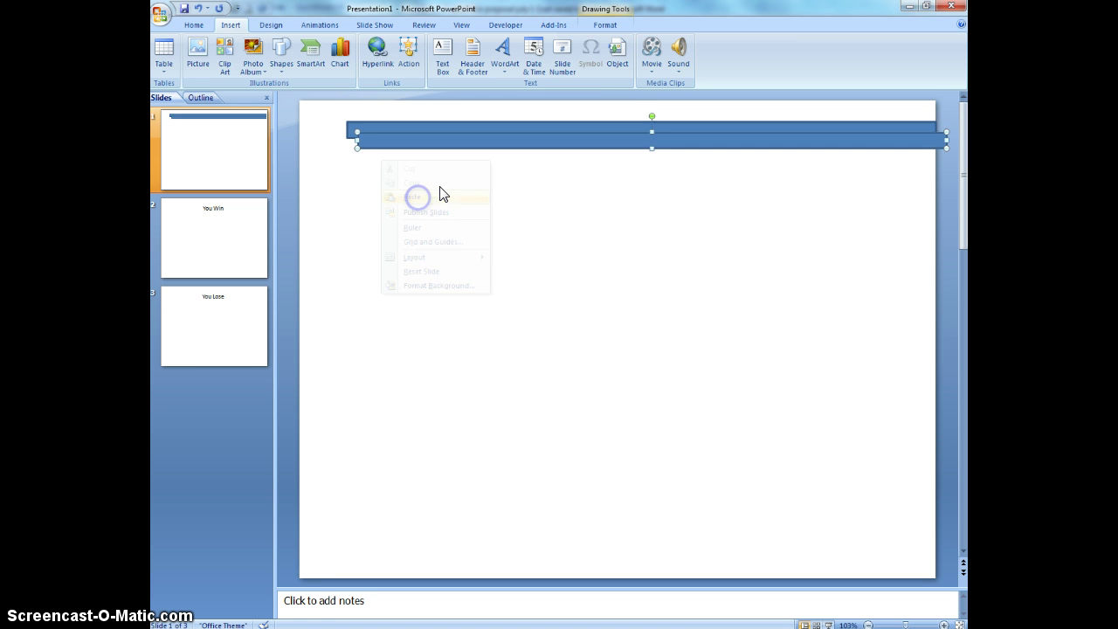
{"action": "right_click", "coordinate": [442, 185]}
{"action": "left_click", "coordinate": [384, 222]}
{"action": "right_click", "coordinate": [429, 203]}
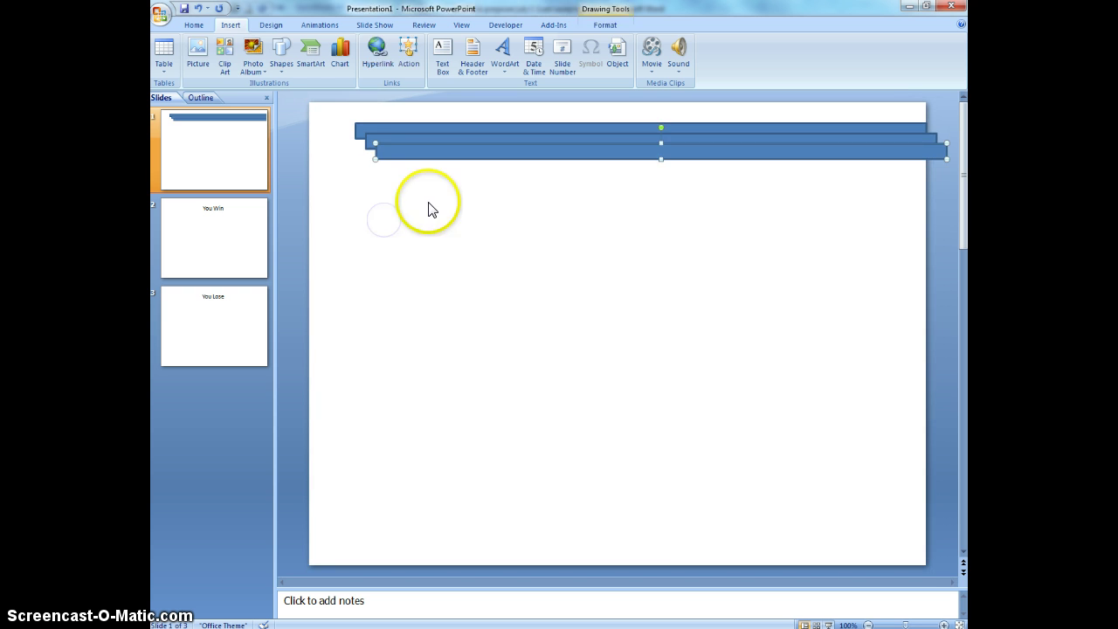
{"action": "left_click", "coordinate": [365, 240]}
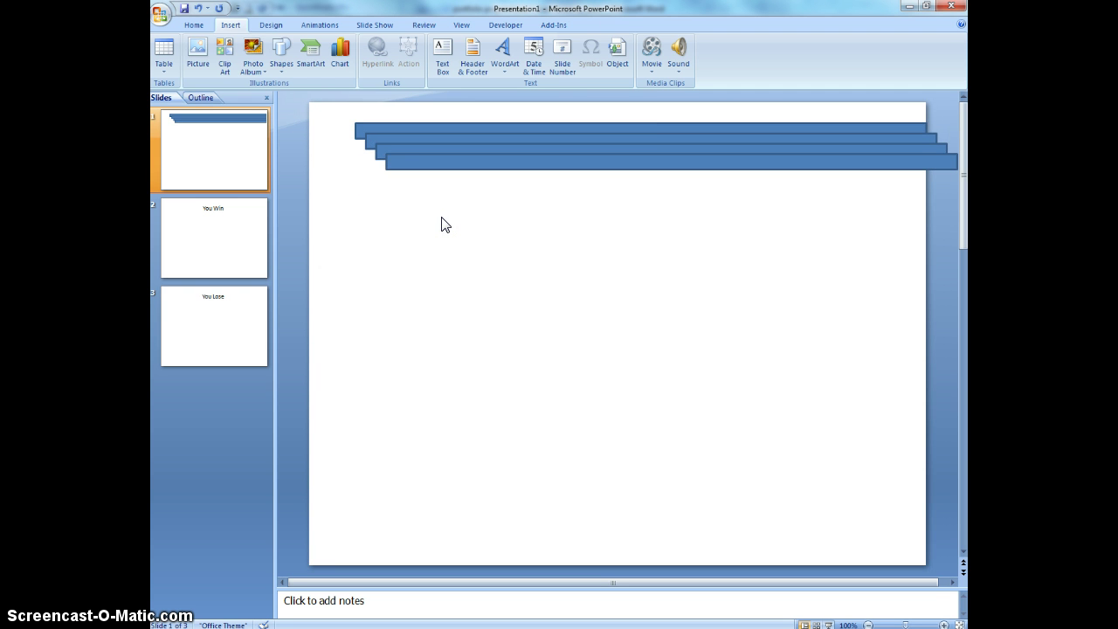
{"action": "key", "text": "ctrl+v"}
{"action": "key", "text": "ctrl+v"}
{"action": "key", "text": "ctrl+v"}
{"action": "key", "text": "ctrl+v"}
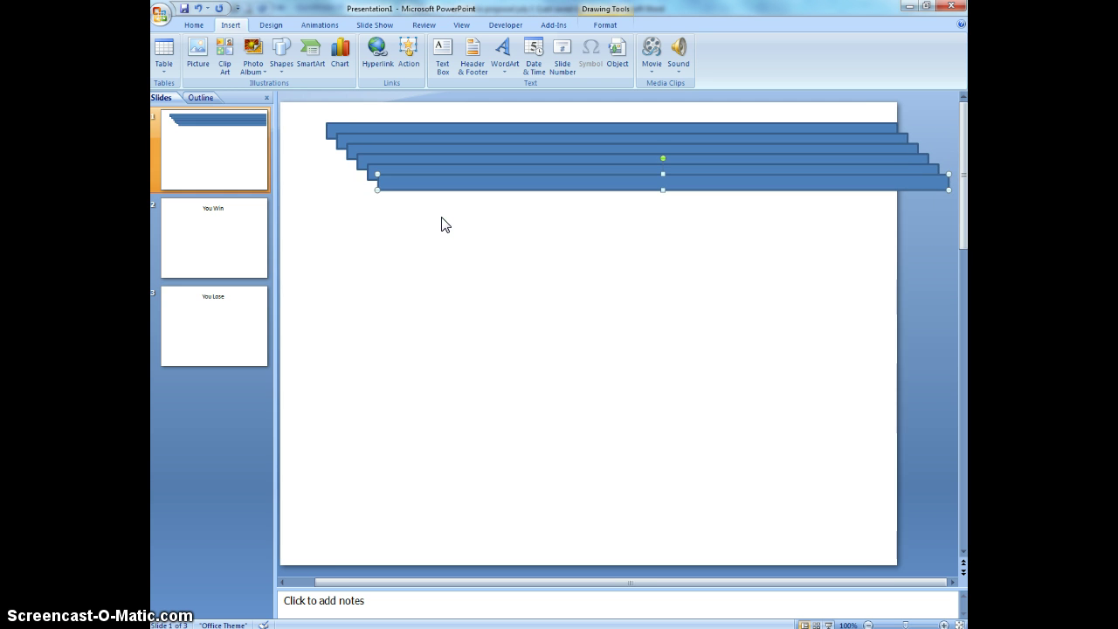
- Arrange the bars down the slide as staggered, alternating left and right maze walls
{"action": "left_click_drag", "start_coordinate": [459, 202], "coordinate": [367, 278]}
{"action": "left_click_drag", "start_coordinate": [429, 187], "coordinate": [351, 408]}
{"action": "left_click_drag", "start_coordinate": [456, 160], "coordinate": [470, 454]}
{"action": "left_click_drag", "start_coordinate": [441, 152], "coordinate": [381, 188]}
{"action": "left_click", "coordinate": [425, 135]}
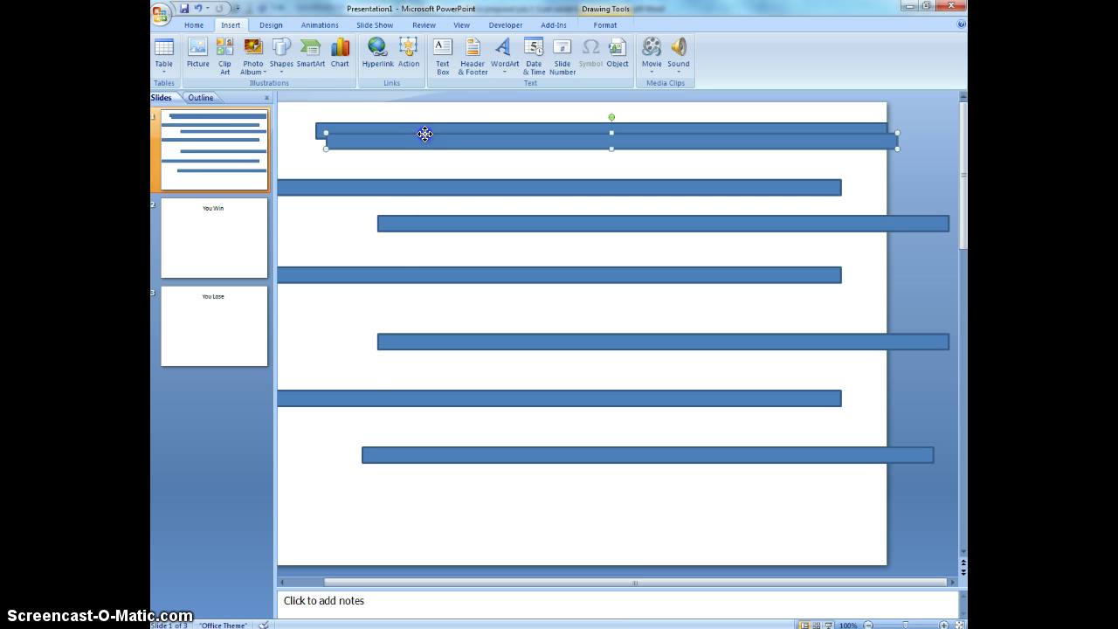
{"action": "left_click_drag", "start_coordinate": [425, 134], "coordinate": [336, 498]}
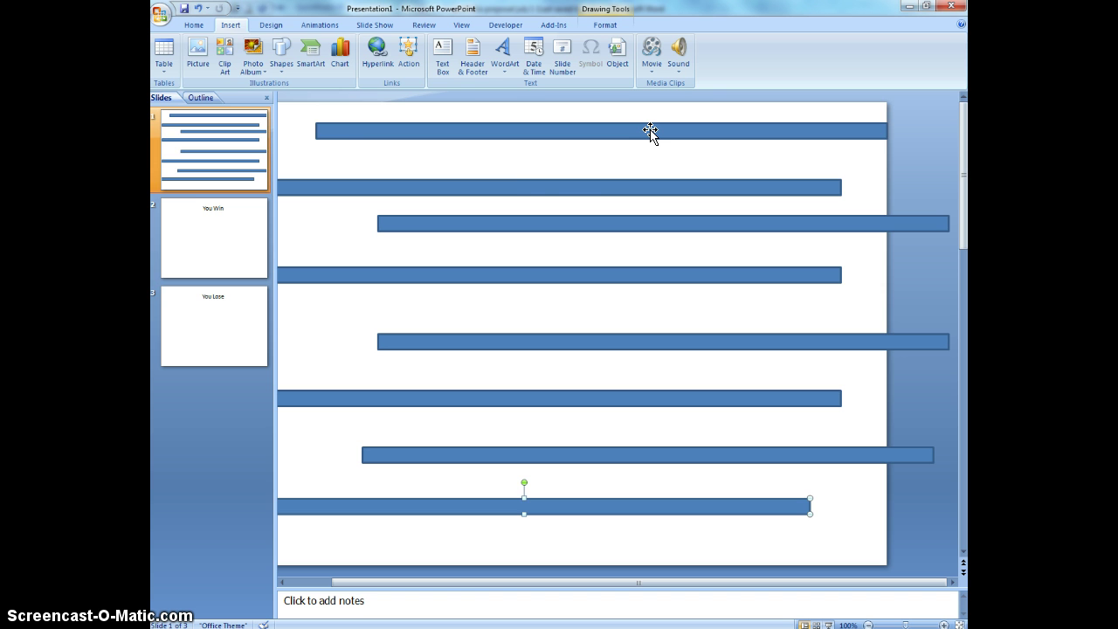
{"action": "left_click", "coordinate": [547, 189]}
{"action": "left_click_drag", "start_coordinate": [547, 187], "coordinate": [548, 185]}
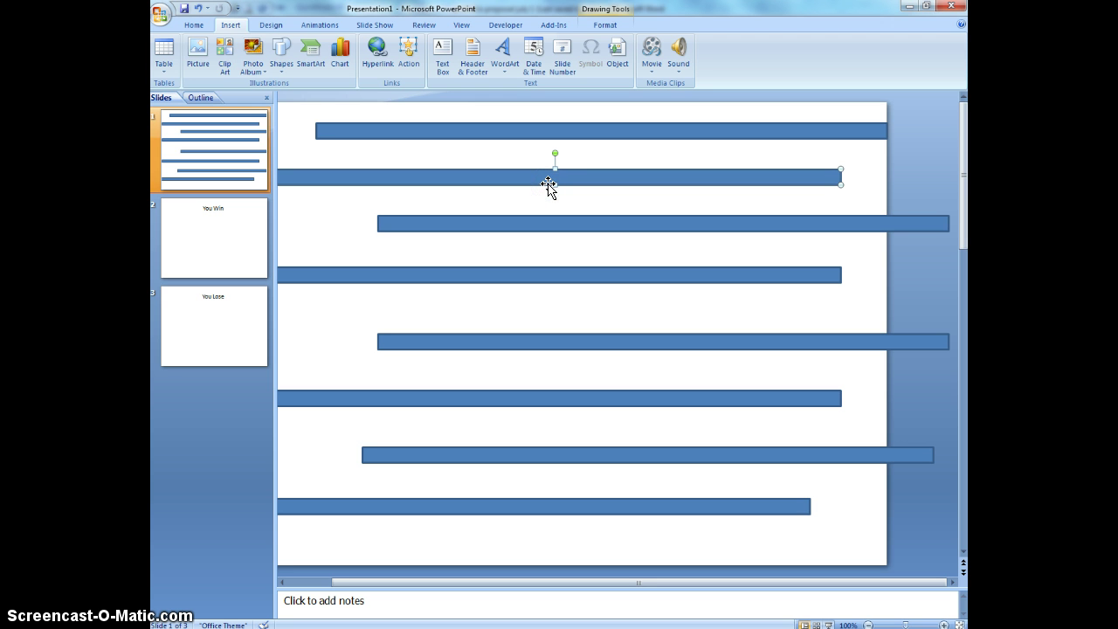
{"action": "mouse_move", "coordinate": [552, 180]}
{"action": "left_mouse_down"}
{"action": "mouse_move", "coordinate": [532, 177]}
{"action": "mouse_move", "coordinate": [512, 143]}
{"action": "mouse_move", "coordinate": [512, 187]}
{"action": "mouse_move", "coordinate": [559, 179]}
{"action": "left_mouse_up"}
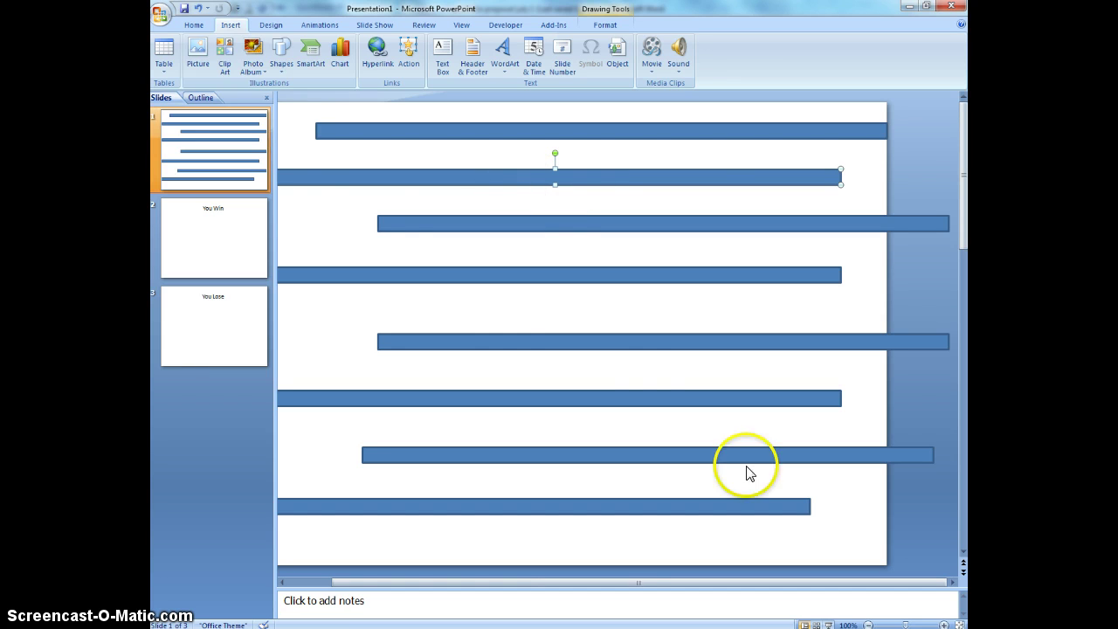
- Draw an Action Button: Home at the slide's lower-left
{"action": "left_click", "coordinate": [282, 68]}
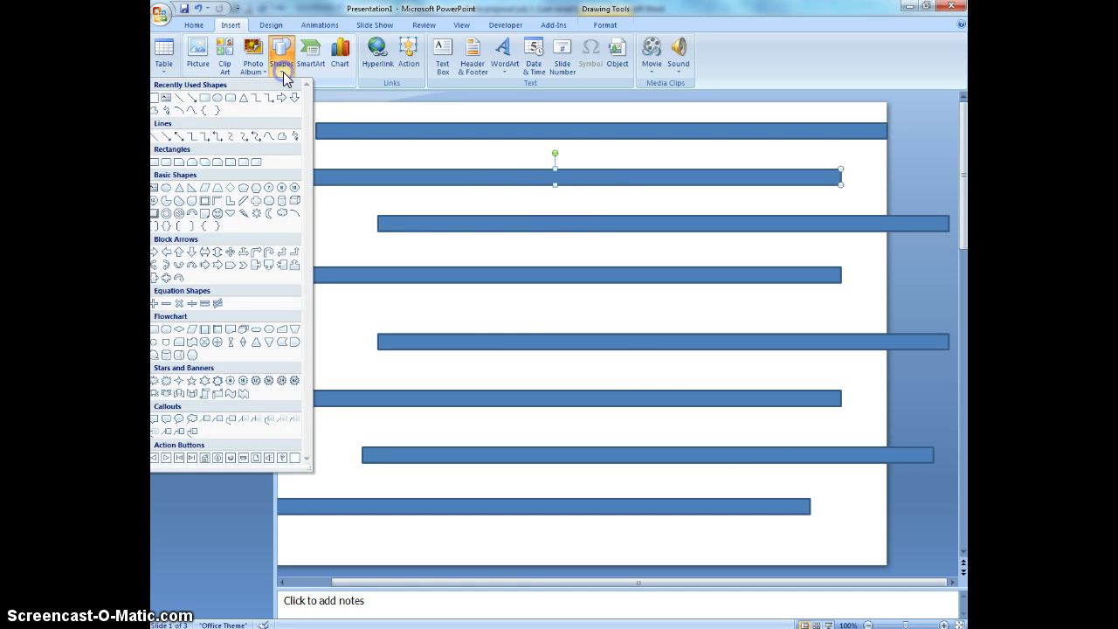
{"action": "left_click", "coordinate": [203, 460]}
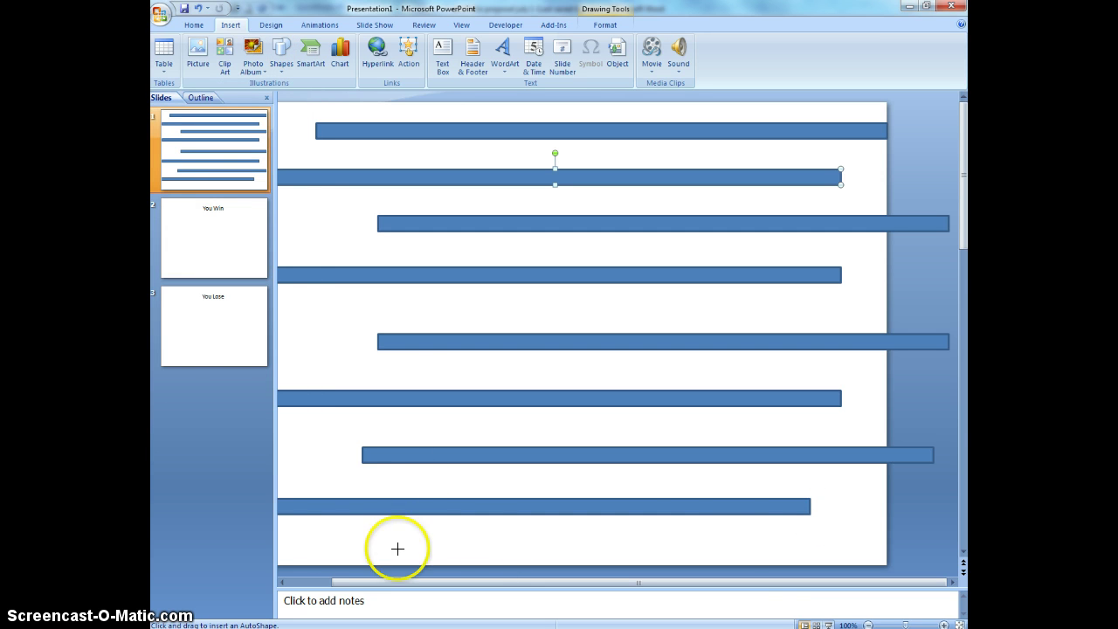
{"action": "left_click_drag", "start_coordinate": [280, 528], "coordinate": [338, 564]}
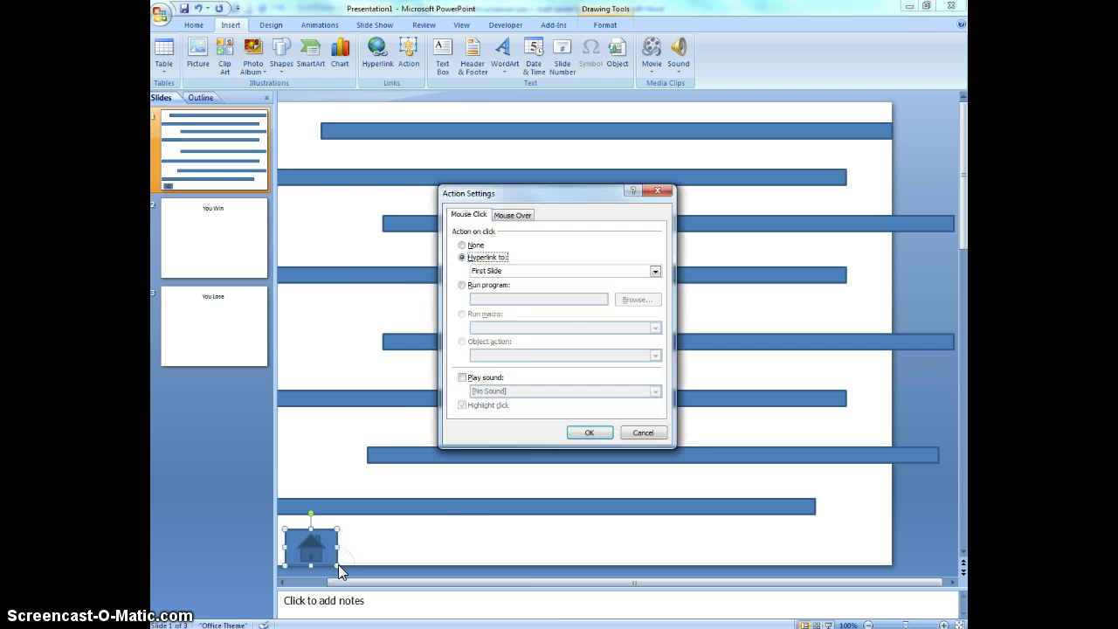
- Make mouse-over on the home button hyperlink to the 'You Win' slide
{"action": "left_click", "coordinate": [498, 214]}
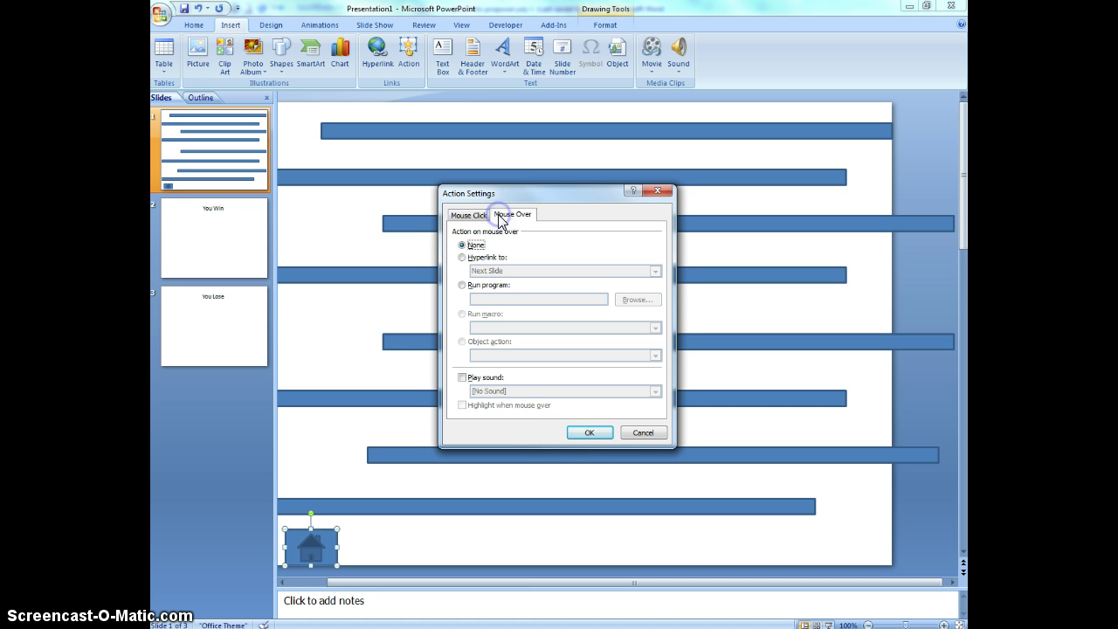
{"action": "left_click", "coordinate": [470, 259]}
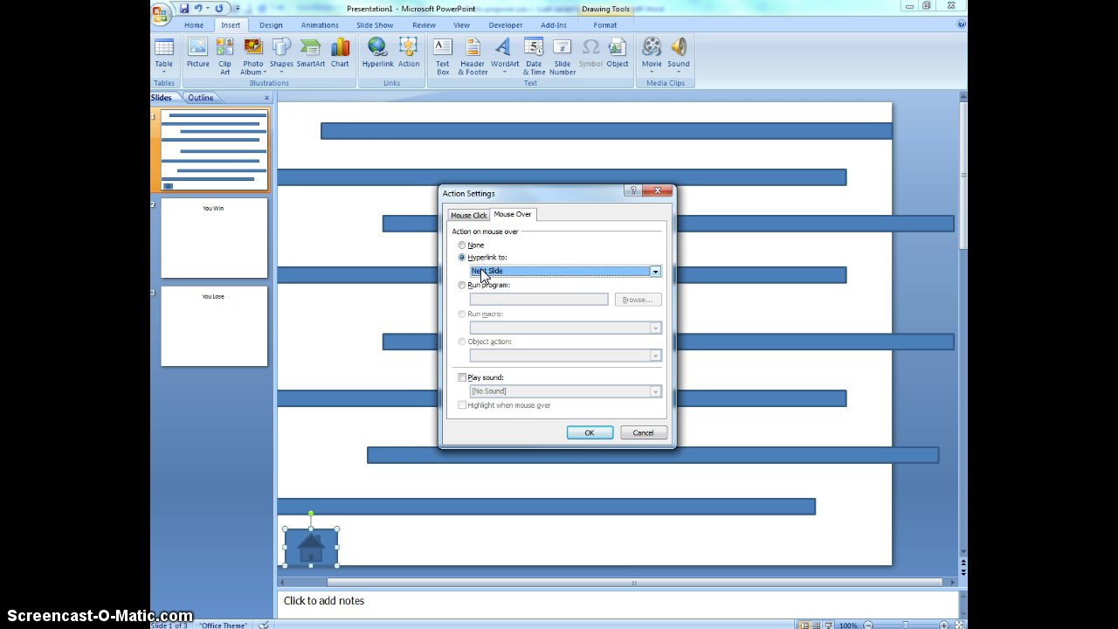
{"action": "left_click", "coordinate": [487, 274]}
{"action": "left_click_drag", "start_coordinate": [483, 276], "coordinate": [482, 320]}
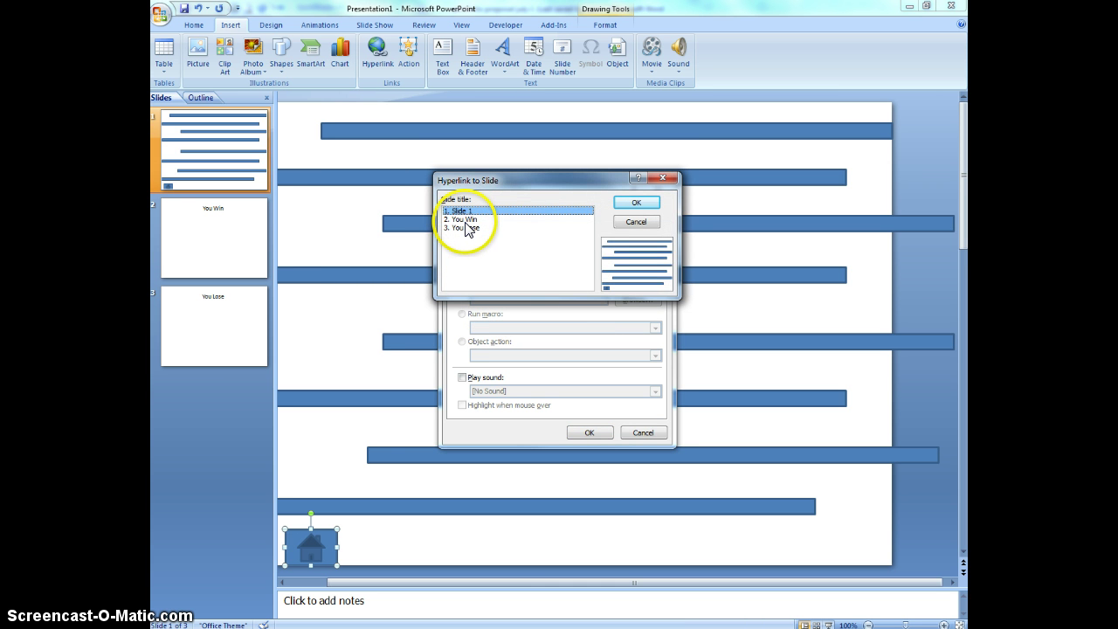
{"action": "left_click", "coordinate": [465, 219]}
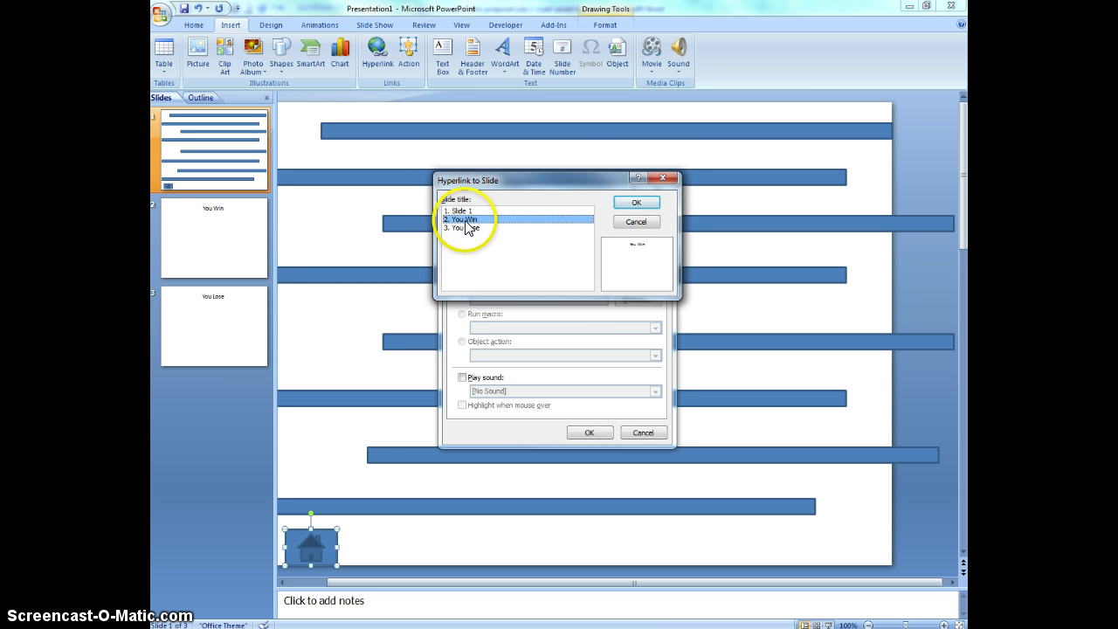
{"action": "left_click", "coordinate": [645, 205]}
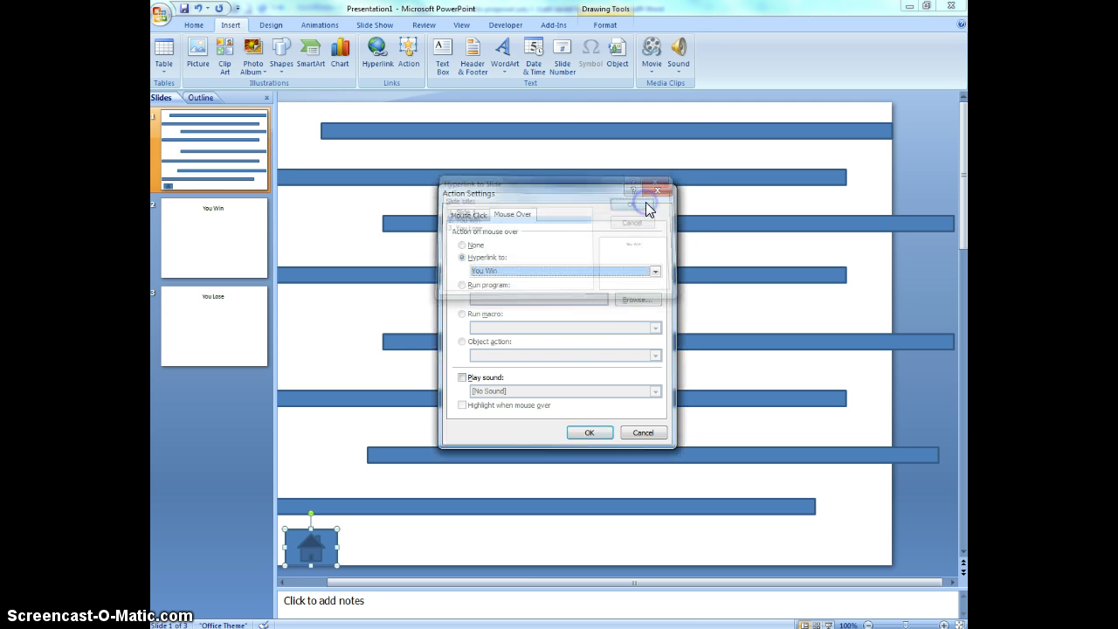
{"action": "left_click", "coordinate": [585, 434]}
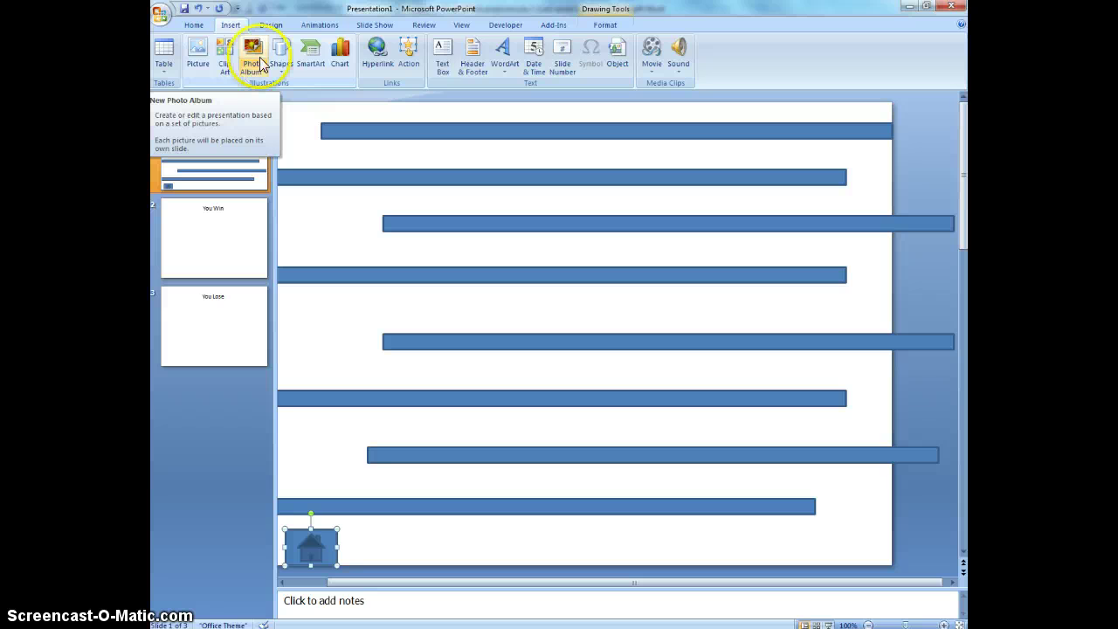
- Review the You Win and You Lose slides, then return to the maze on slide 1
{"action": "left_click", "coordinate": [223, 214]}
{"action": "left_click", "coordinate": [210, 315]}
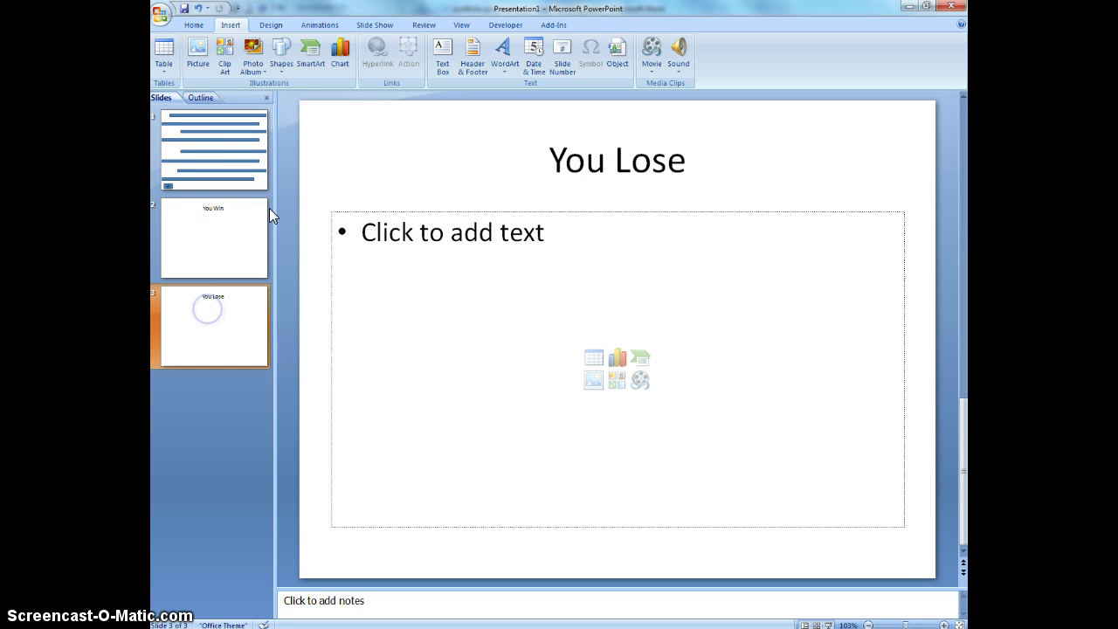
{"action": "left_click", "coordinate": [212, 137]}
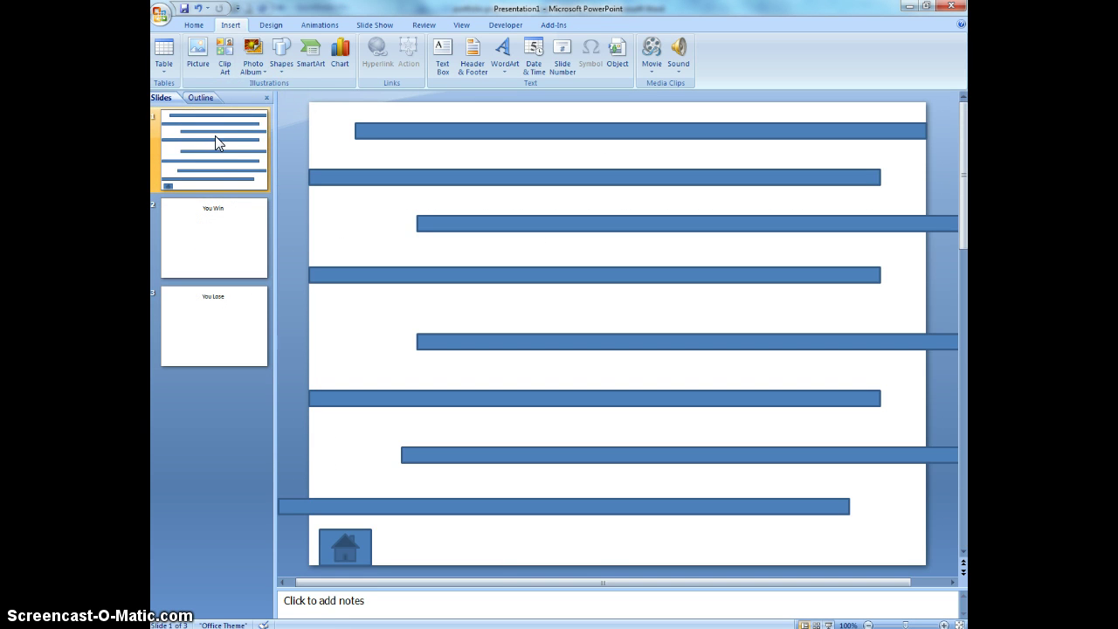
{"action": "left_click", "coordinate": [373, 27]}
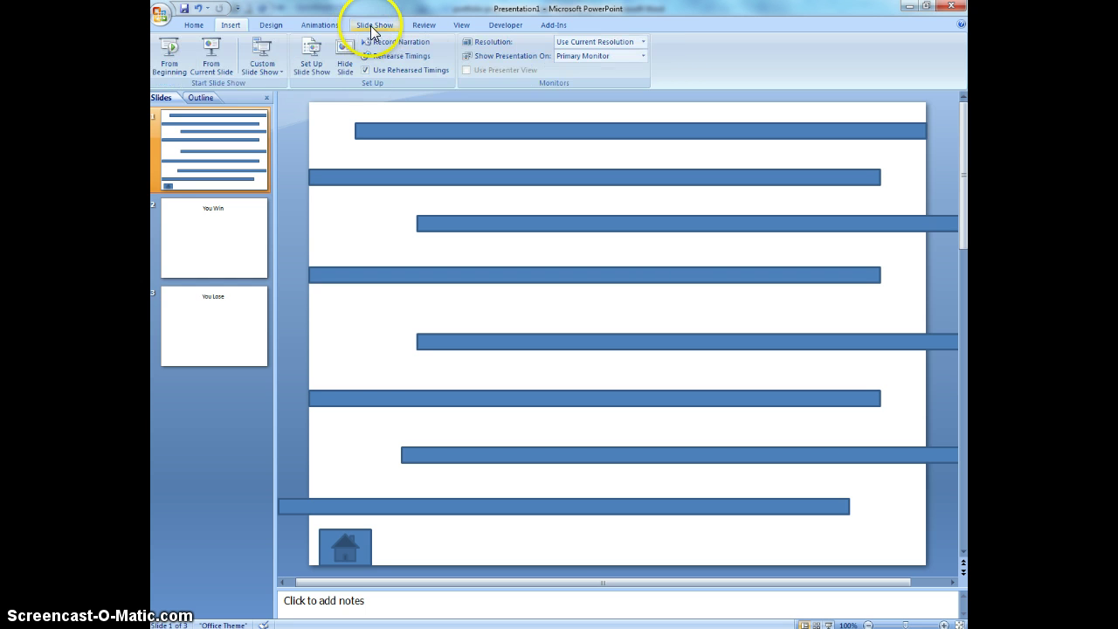
- Run the show from the beginning and confirm touching a bar jumps to You Lose
{"action": "left_click", "coordinate": [170, 60]}
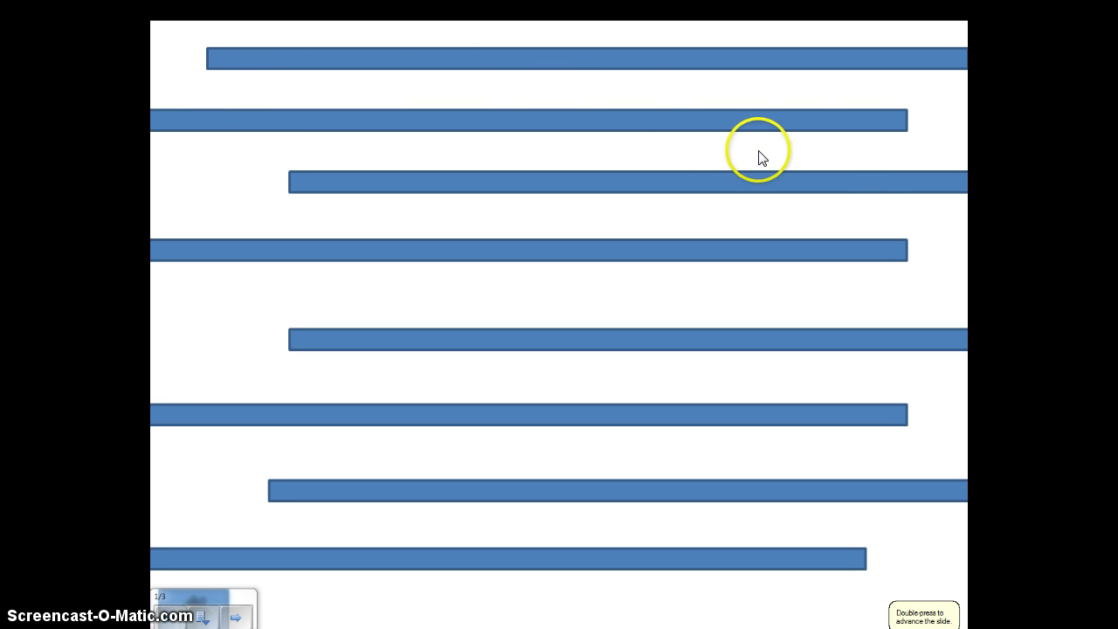
{"action": "mouse_move", "coordinate": [663, 128]}
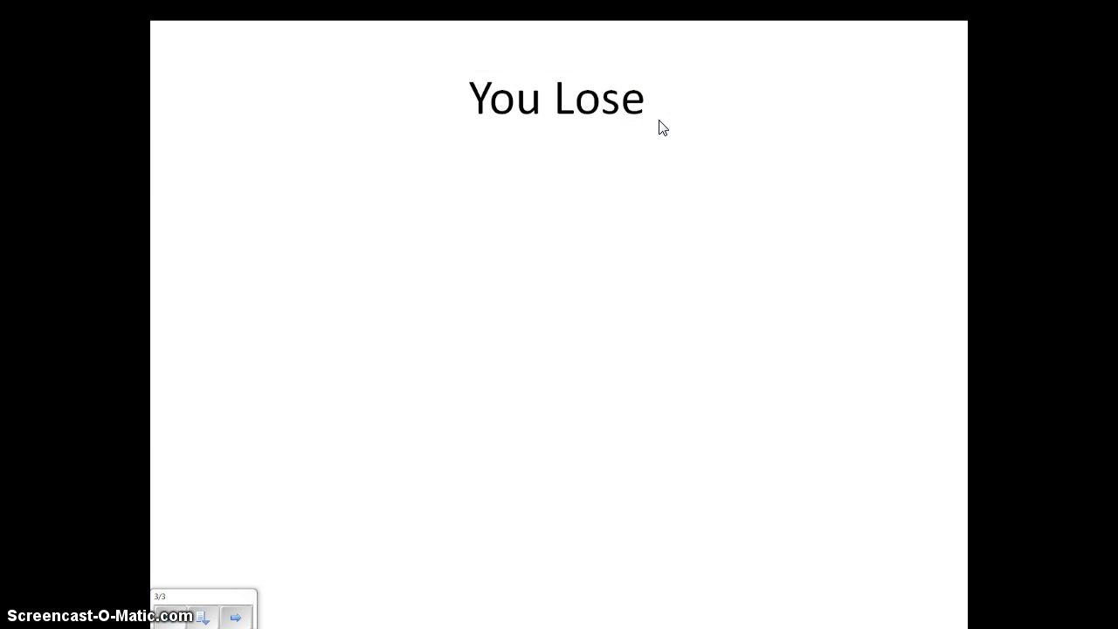
{"action": "key", "text": "Escape"}
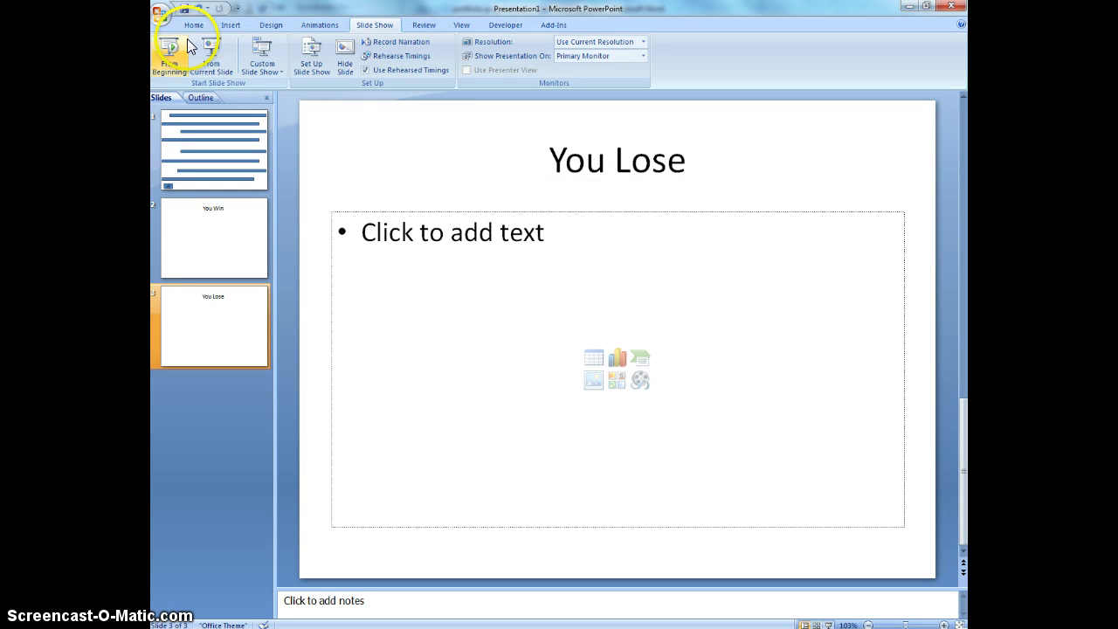
- Restart the show, reach the Home button to get You Win, then exit
{"action": "left_click", "coordinate": [170, 51]}
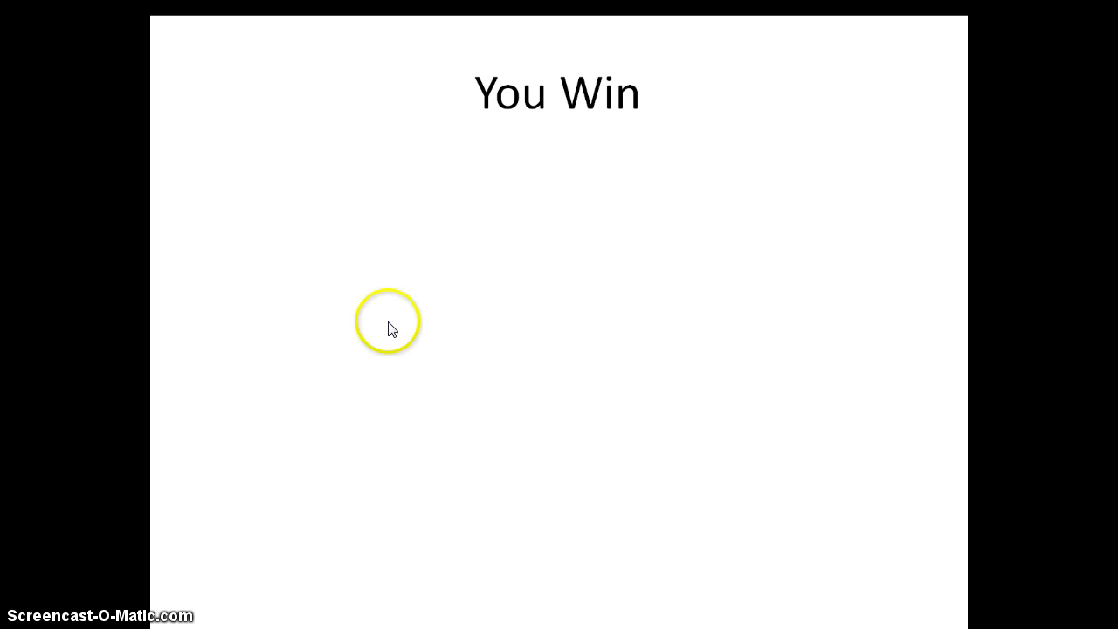
{"action": "left_click", "coordinate": [552, 272]}
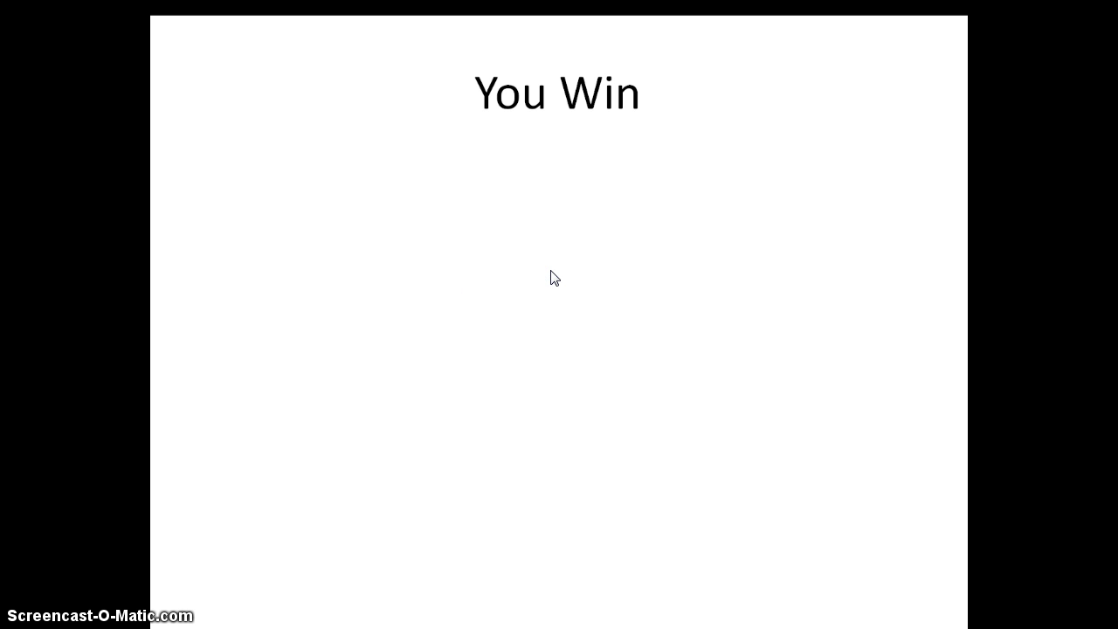
{"action": "left_click", "coordinate": [544, 275]}
{"action": "key", "text": "Escape"}
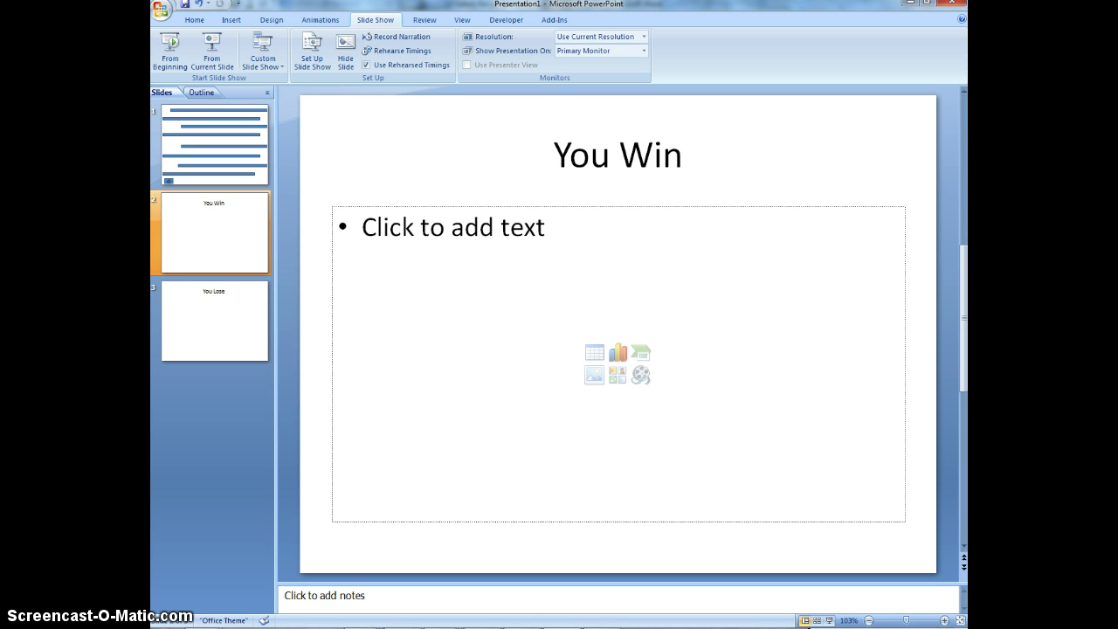
- Draw a custom action button at the top-left of the You Win slide
{"action": "left_click", "coordinate": [242, 225]}
{"action": "left_click", "coordinate": [236, 313]}
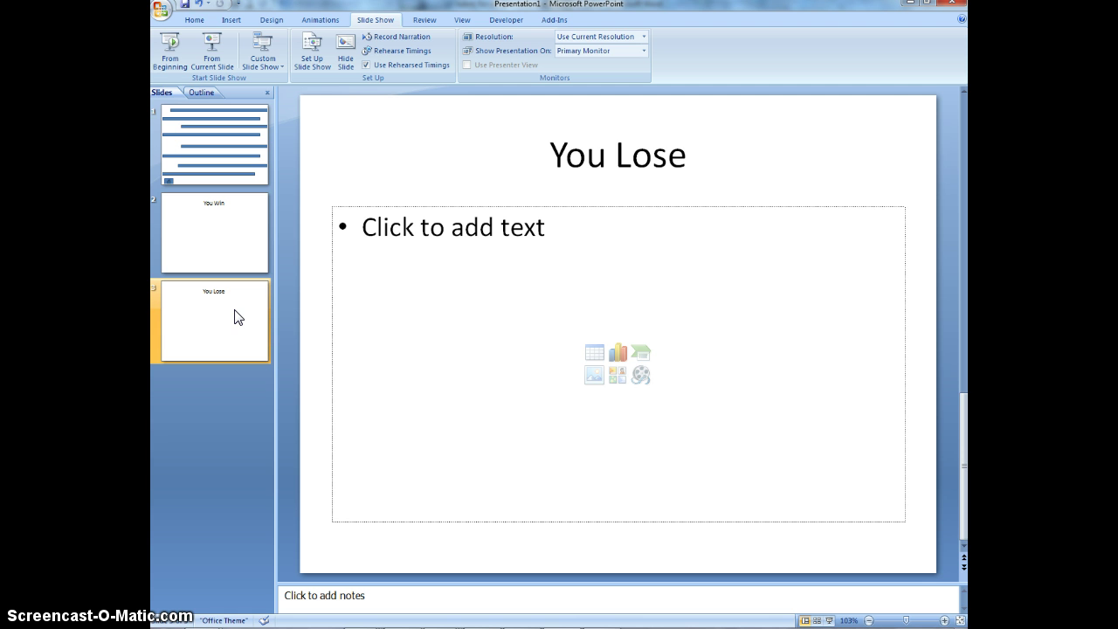
{"action": "left_click", "coordinate": [249, 249]}
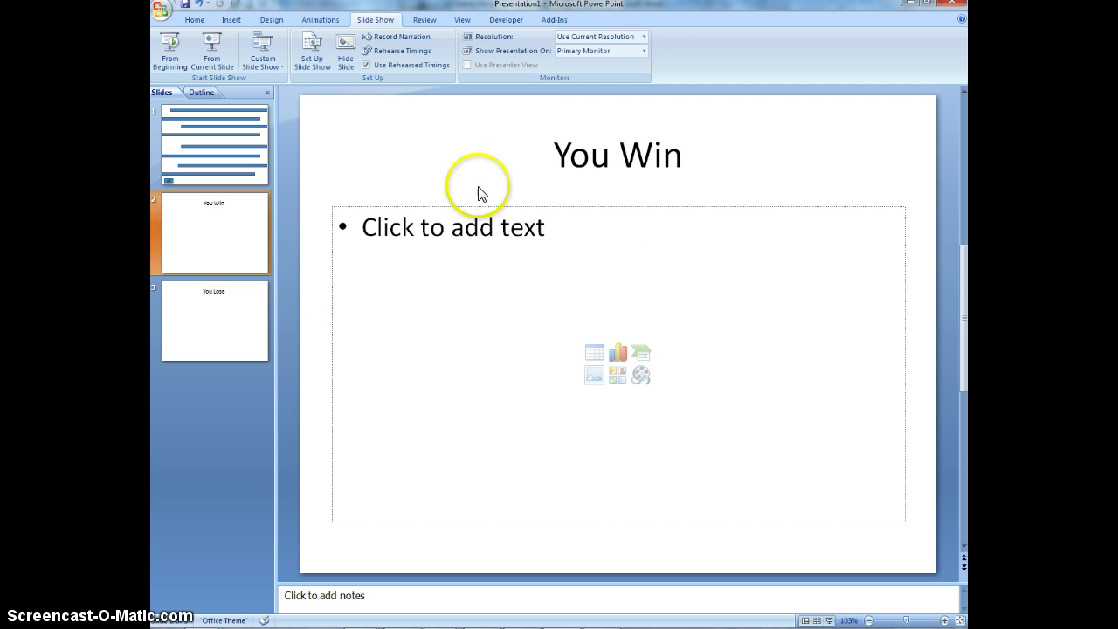
{"action": "left_click", "coordinate": [231, 19]}
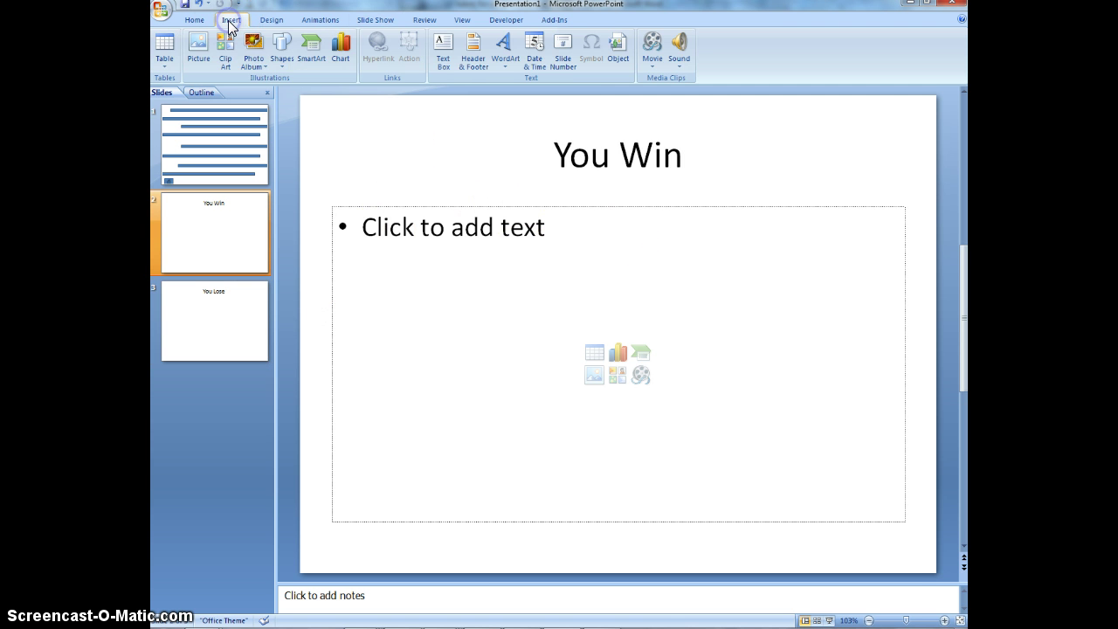
{"action": "left_click", "coordinate": [280, 63]}
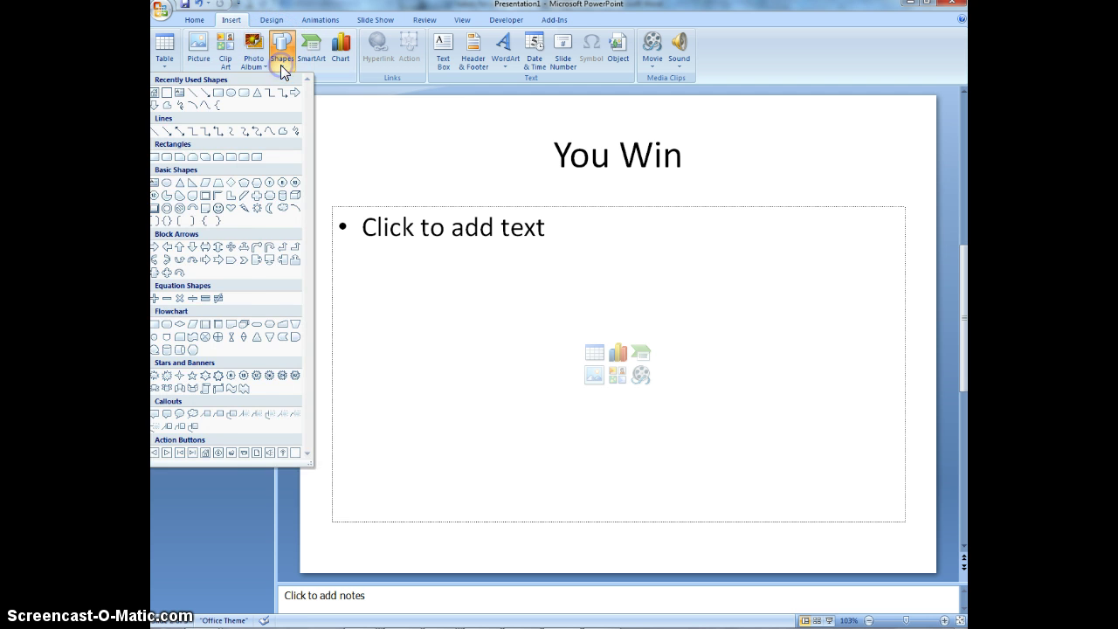
{"action": "left_click", "coordinate": [294, 451]}
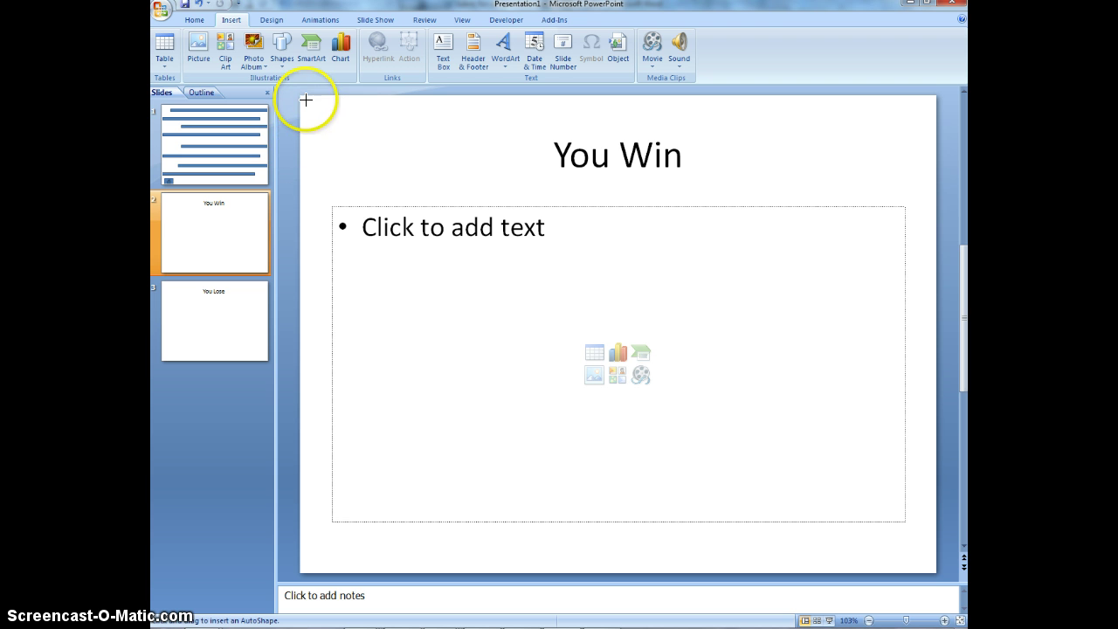
{"action": "left_click_drag", "start_coordinate": [301, 95], "coordinate": [411, 144]}
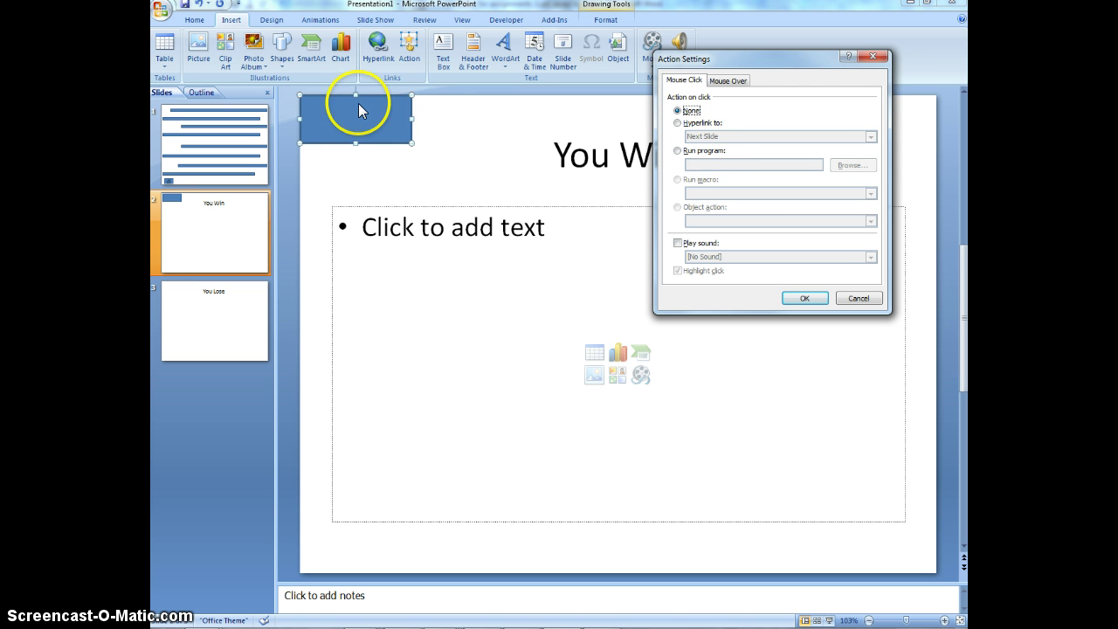
- Set the button's click action to hyperlink to Slide 1
{"action": "left_click", "coordinate": [678, 123]}
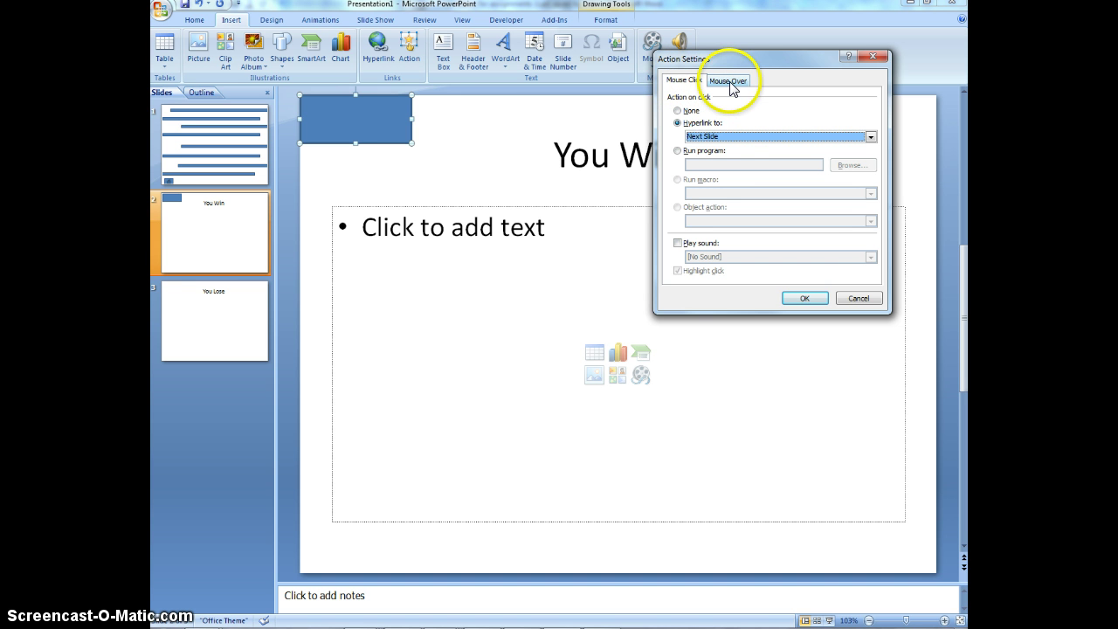
{"action": "left_click", "coordinate": [735, 136]}
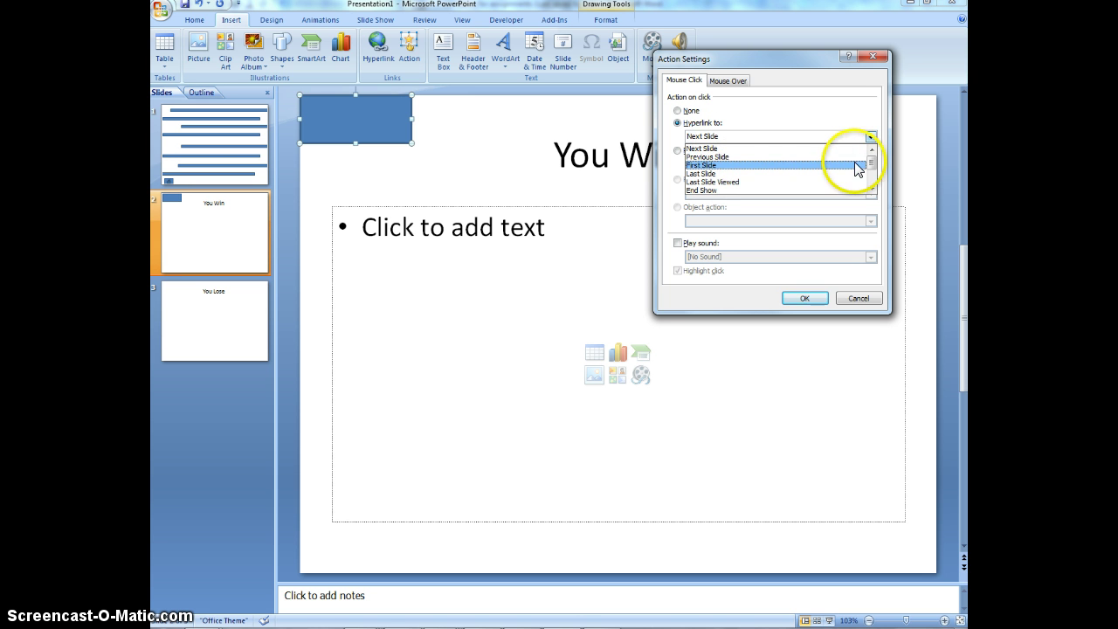
{"action": "left_click_drag", "start_coordinate": [871, 164], "coordinate": [874, 185]}
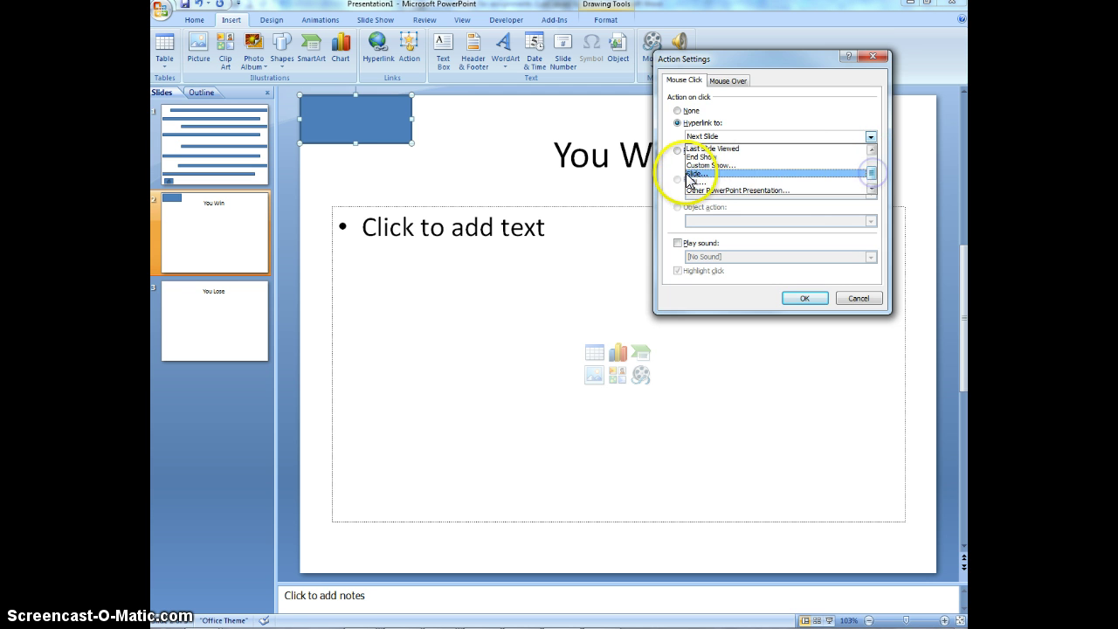
{"action": "left_click", "coordinate": [687, 174]}
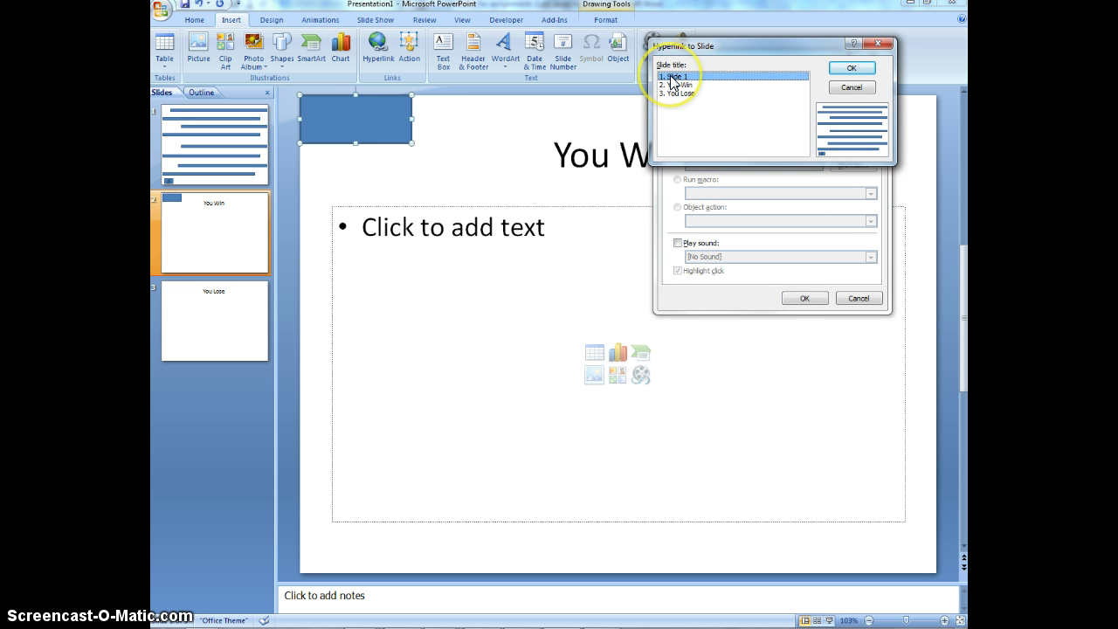
{"action": "left_click", "coordinate": [852, 70]}
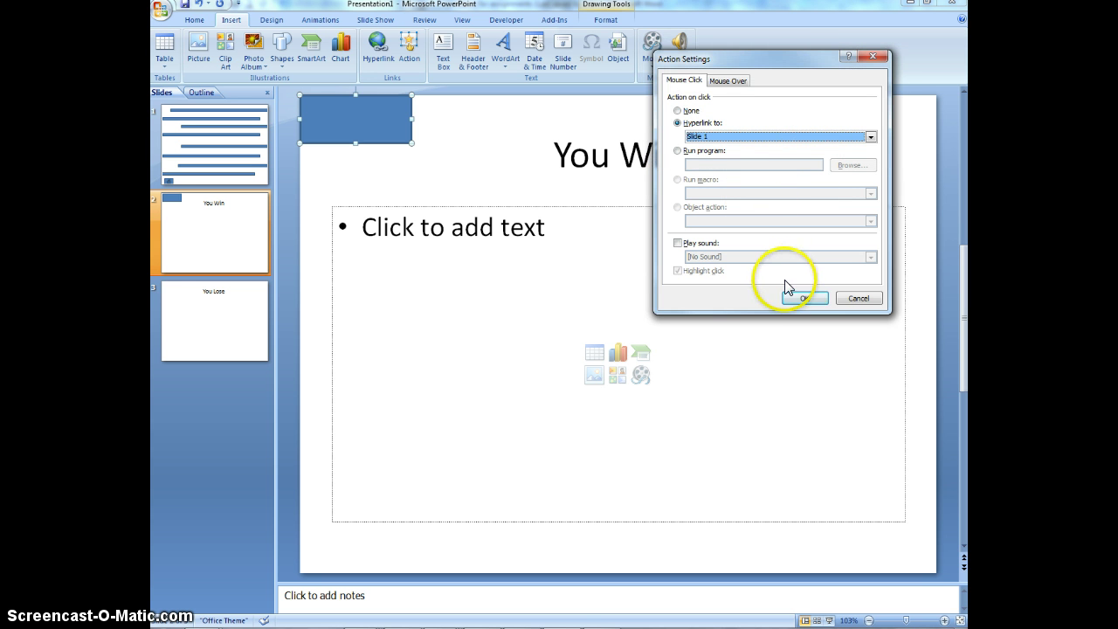
{"action": "left_click", "coordinate": [804, 300]}
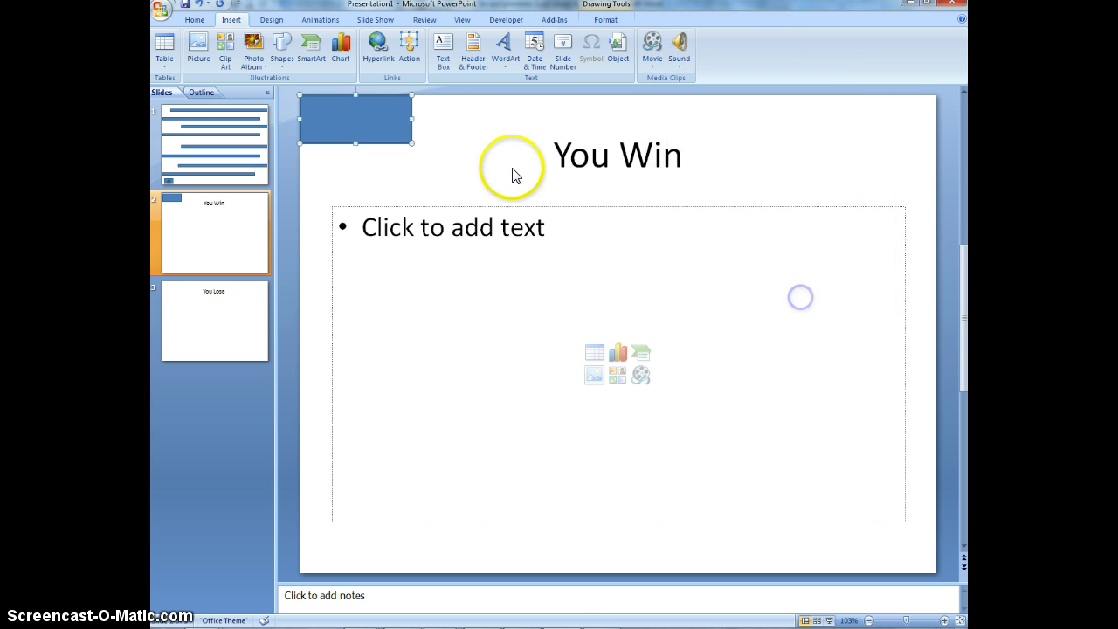
- Label the button 'Play Again'
{"action": "right_click", "coordinate": [365, 128]}
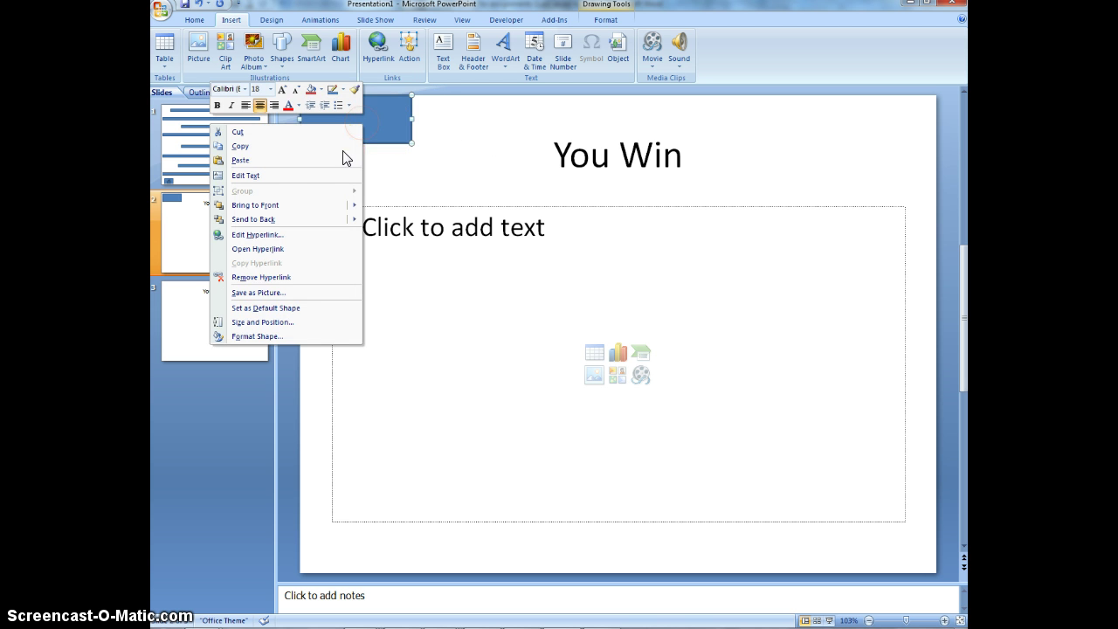
{"action": "left_click", "coordinate": [317, 175]}
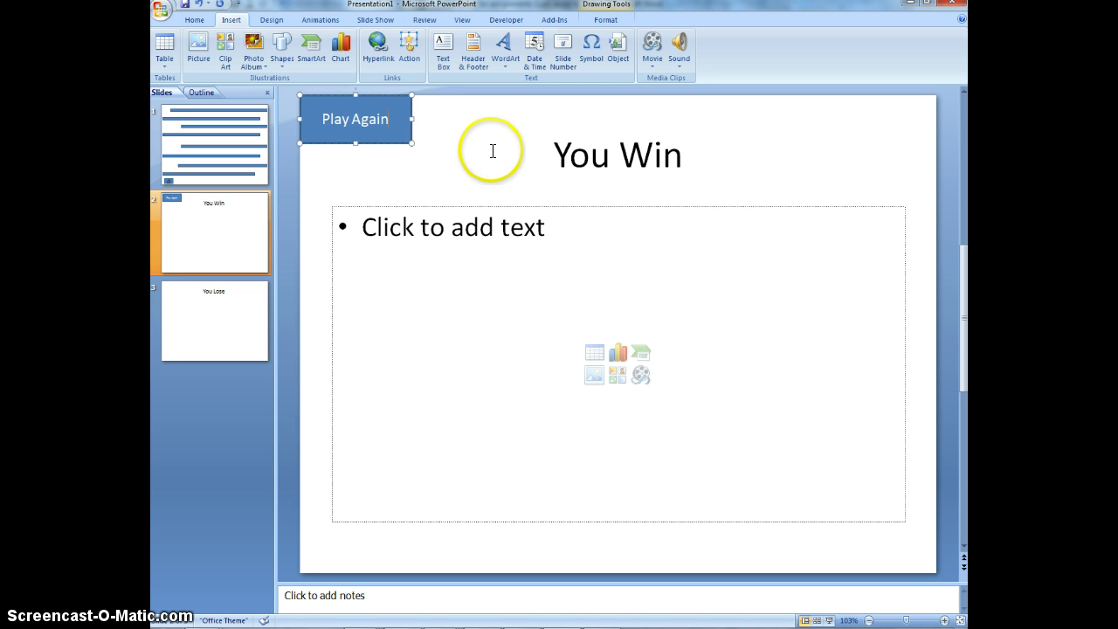
{"action": "left_click", "coordinate": [466, 135]}
{"action": "left_click", "coordinate": [473, 104]}
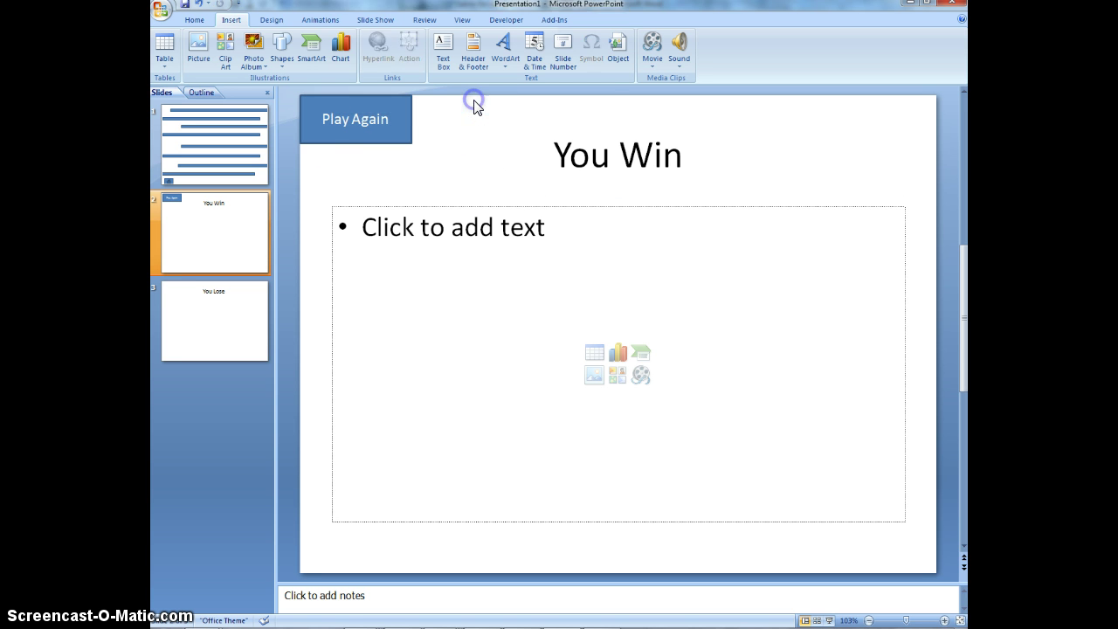
- Draw a second custom action button beside Play Again that hyperlinks to End Show
{"action": "left_click", "coordinate": [280, 61]}
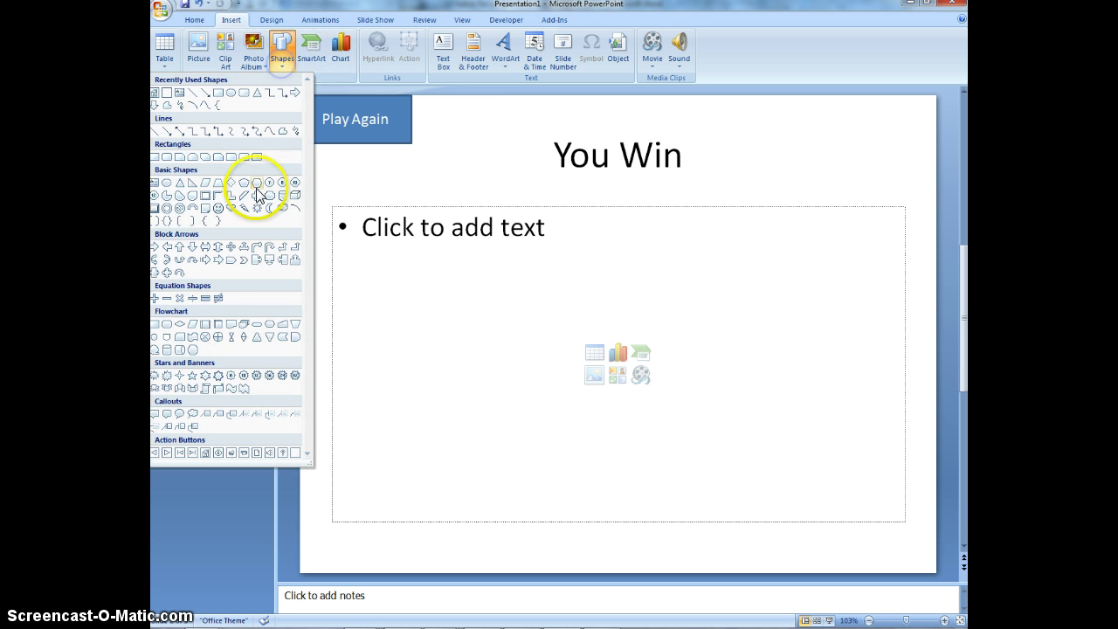
{"action": "left_click", "coordinate": [295, 453]}
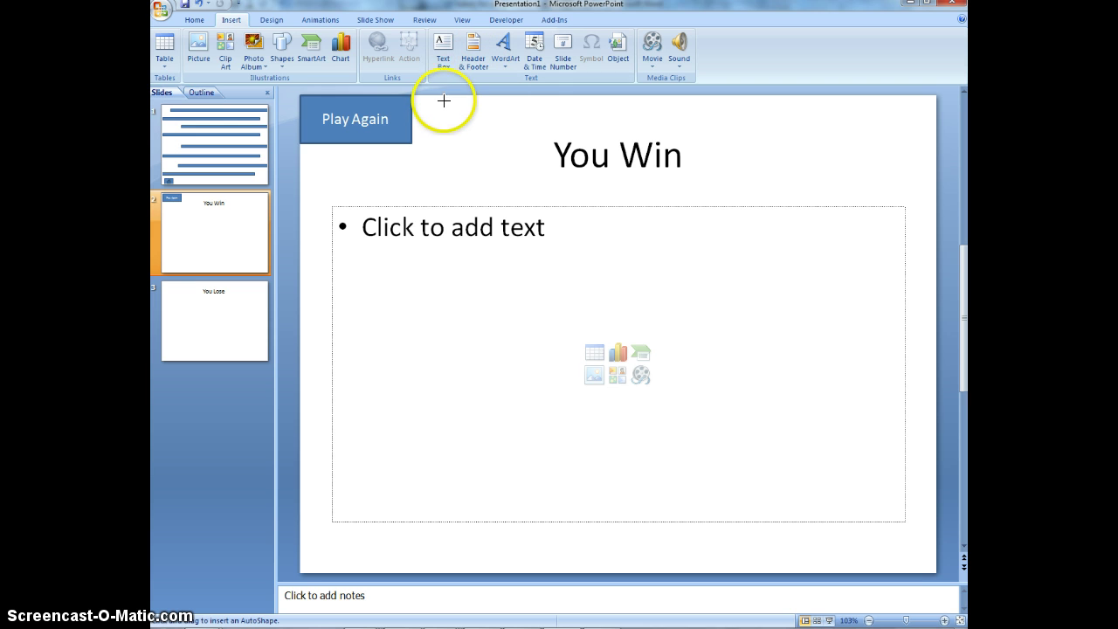
{"action": "left_click_drag", "start_coordinate": [443, 95], "coordinate": [539, 143]}
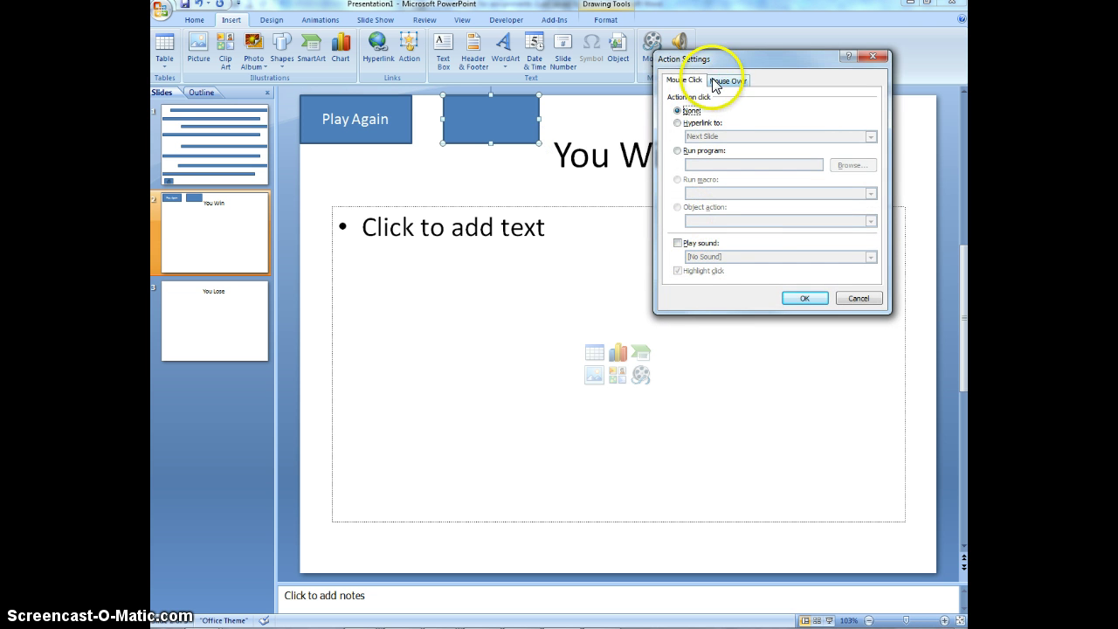
{"action": "left_click", "coordinate": [693, 123]}
{"action": "left_click", "coordinate": [708, 137]}
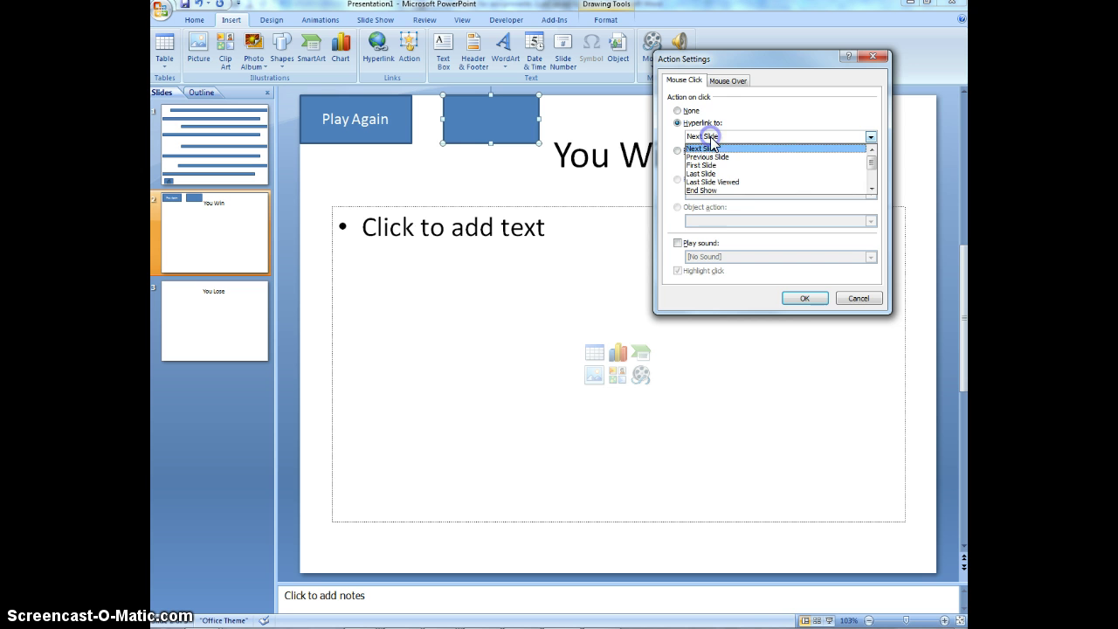
{"action": "left_click", "coordinate": [706, 192]}
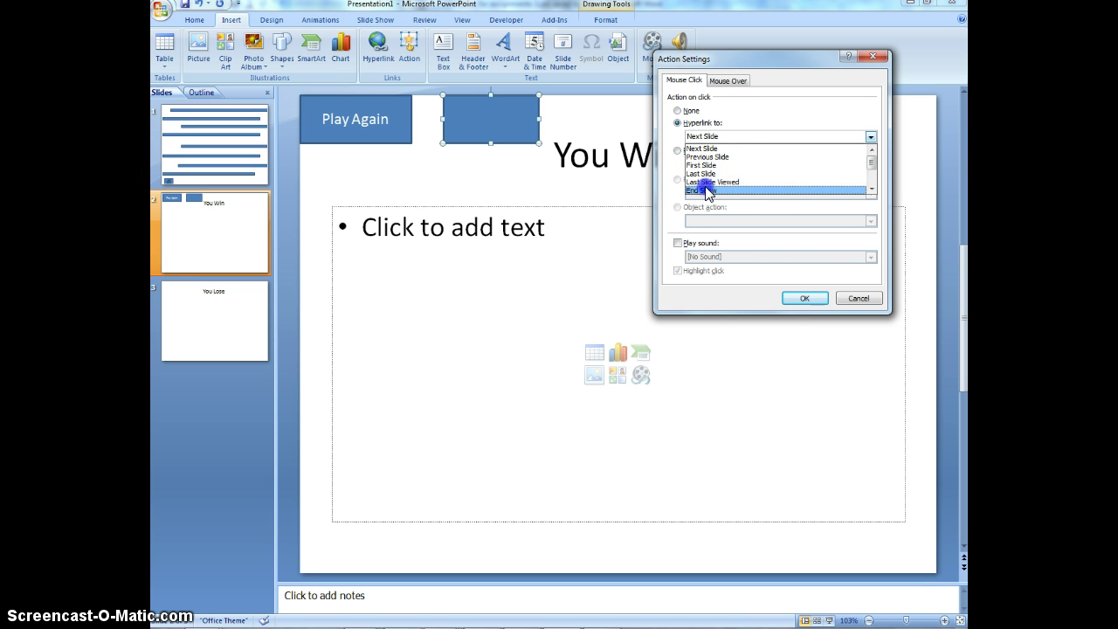
{"action": "left_click", "coordinate": [806, 297]}
- Label the new button 'End Game'
{"action": "right_click", "coordinate": [512, 121]}
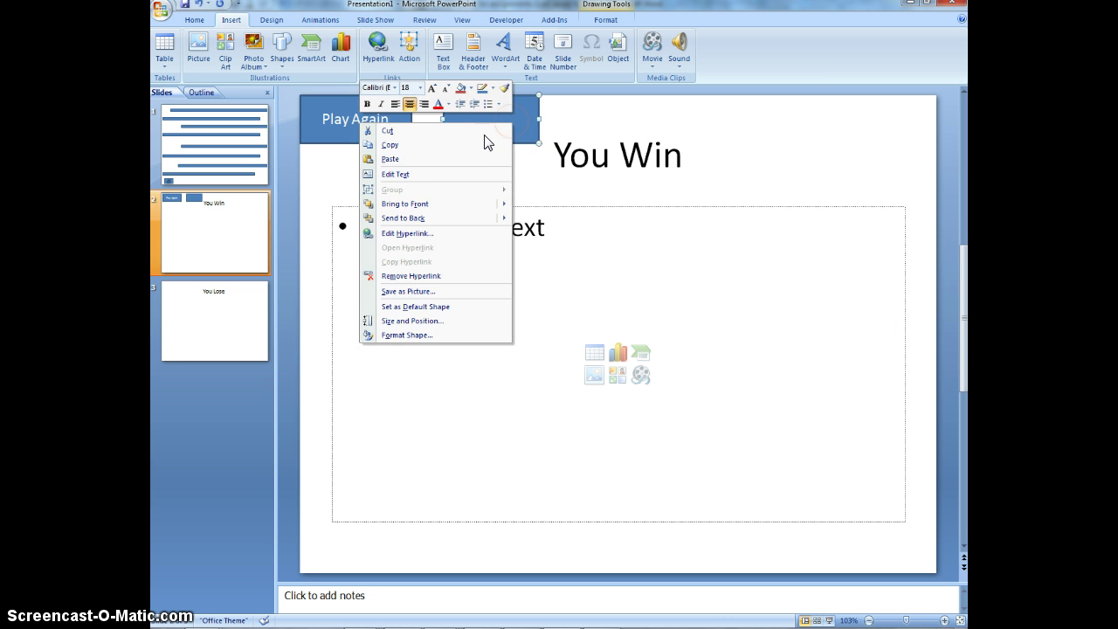
{"action": "left_click", "coordinate": [409, 176]}
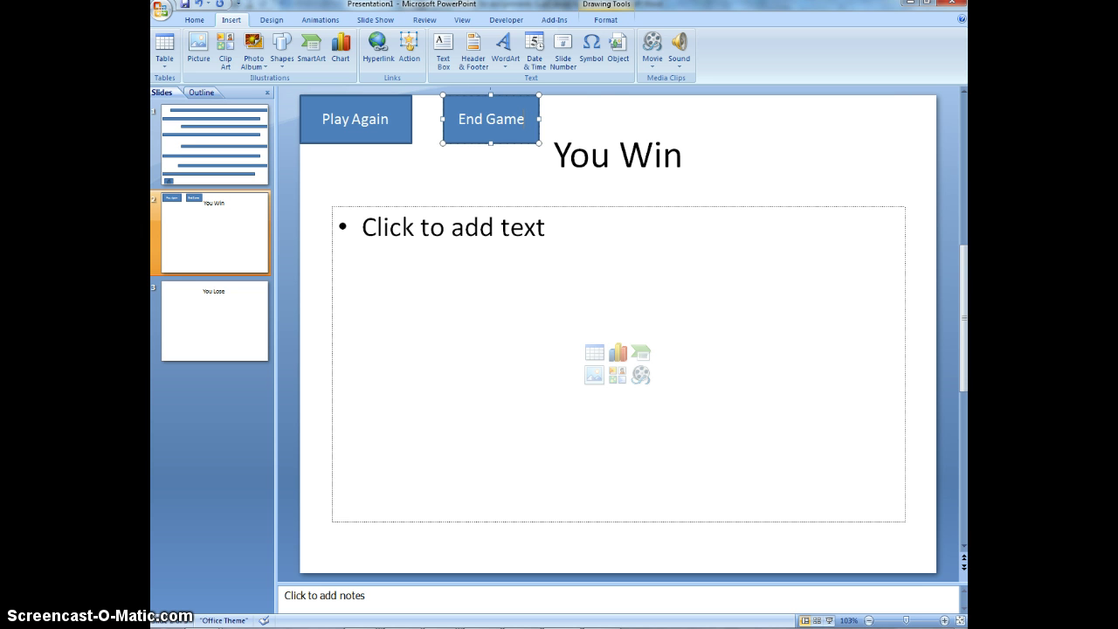
{"action": "left_click", "coordinate": [587, 119]}
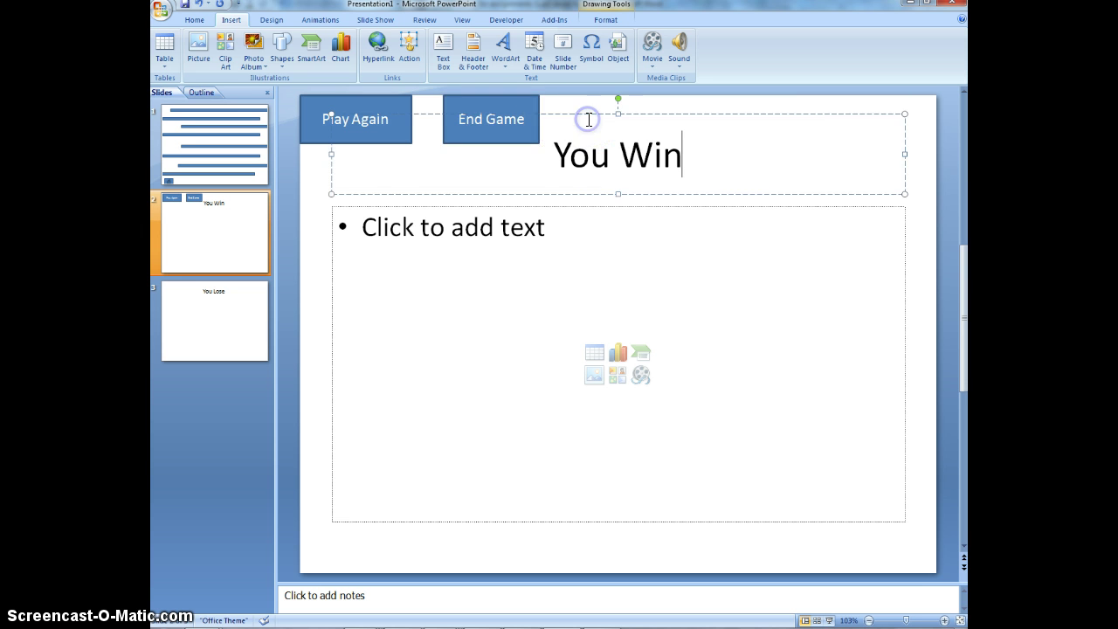
- Copy the Play Again and End Game buttons from You Win and paste them onto the You Lose slide
{"action": "left_click", "coordinate": [559, 112]}
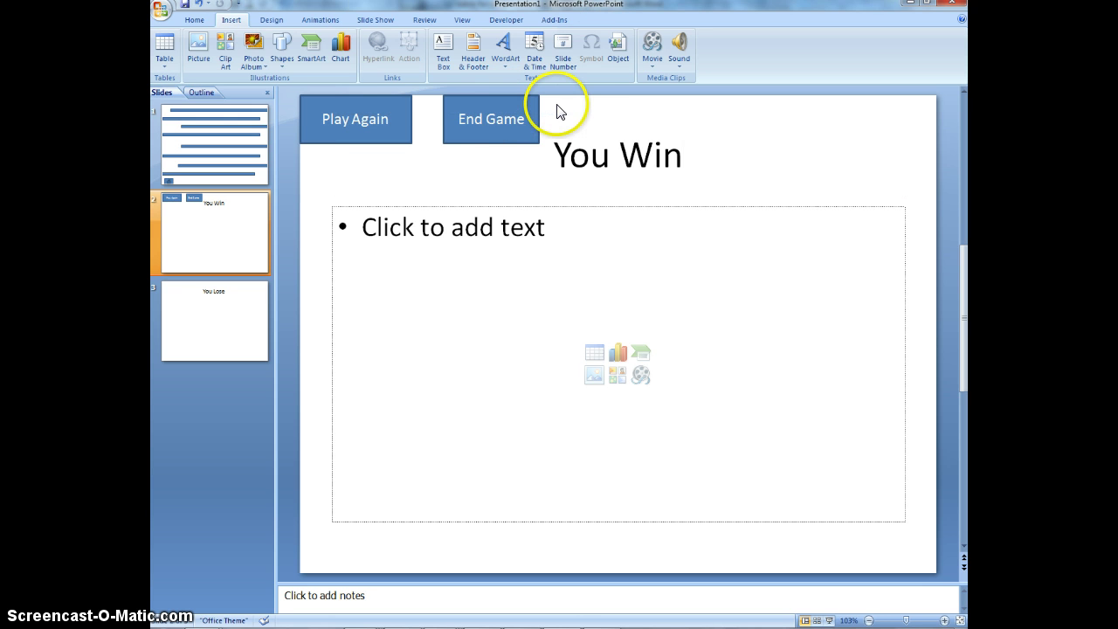
{"action": "left_click", "coordinate": [503, 101]}
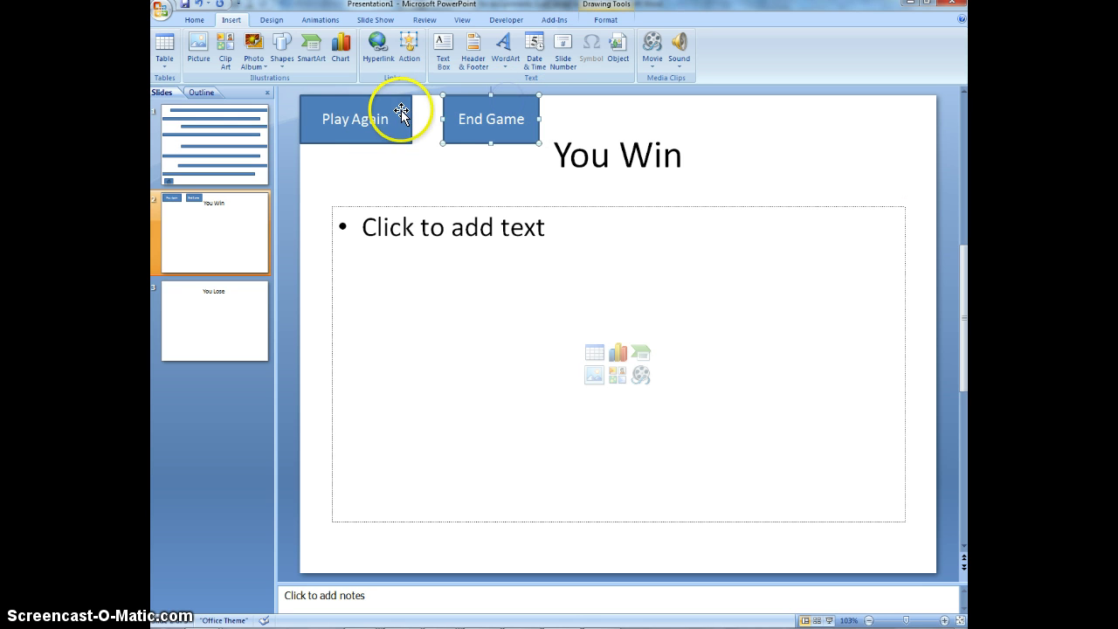
{"action": "left_click", "coordinate": [563, 104]}
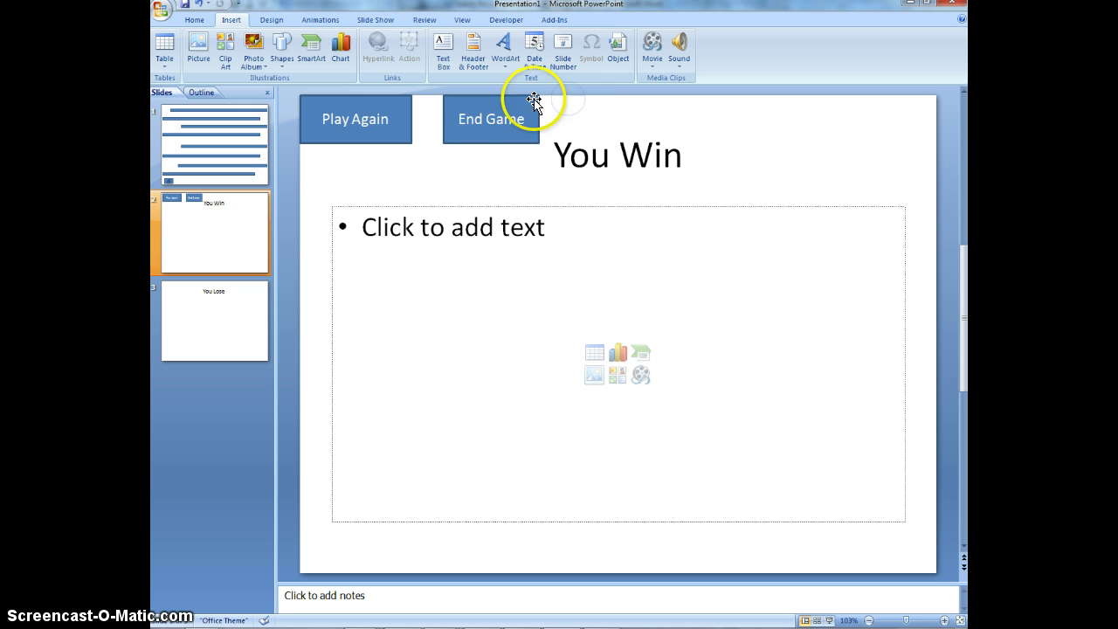
{"action": "left_click", "coordinate": [528, 99]}
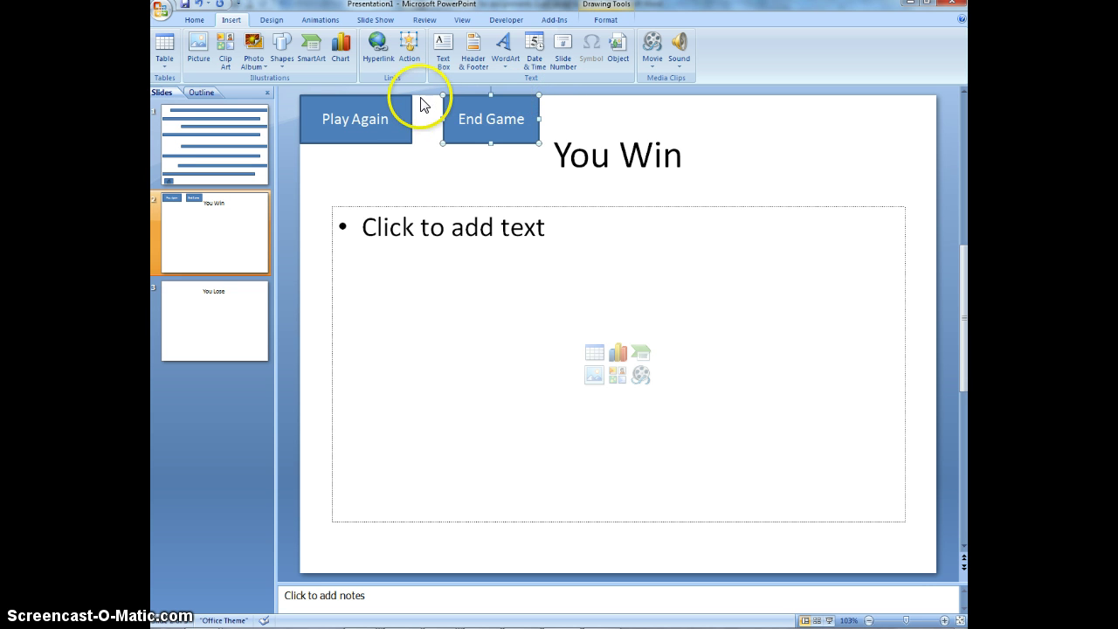
{"action": "left_click", "coordinate": [389, 102], "text": "shift"}
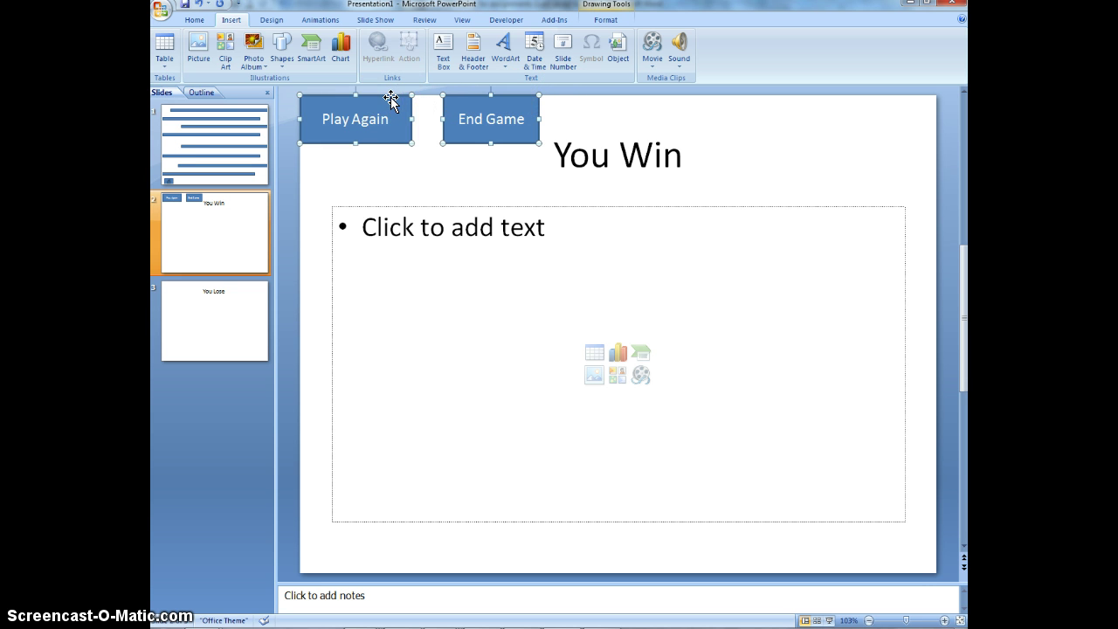
{"action": "right_click", "coordinate": [389, 105]}
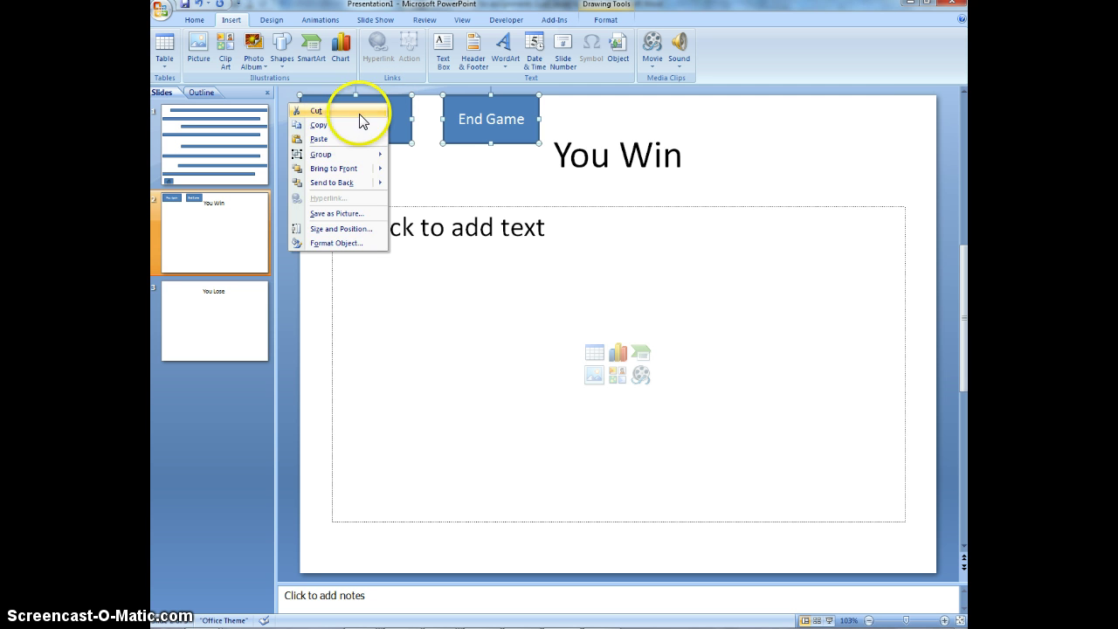
{"action": "left_click", "coordinate": [316, 125]}
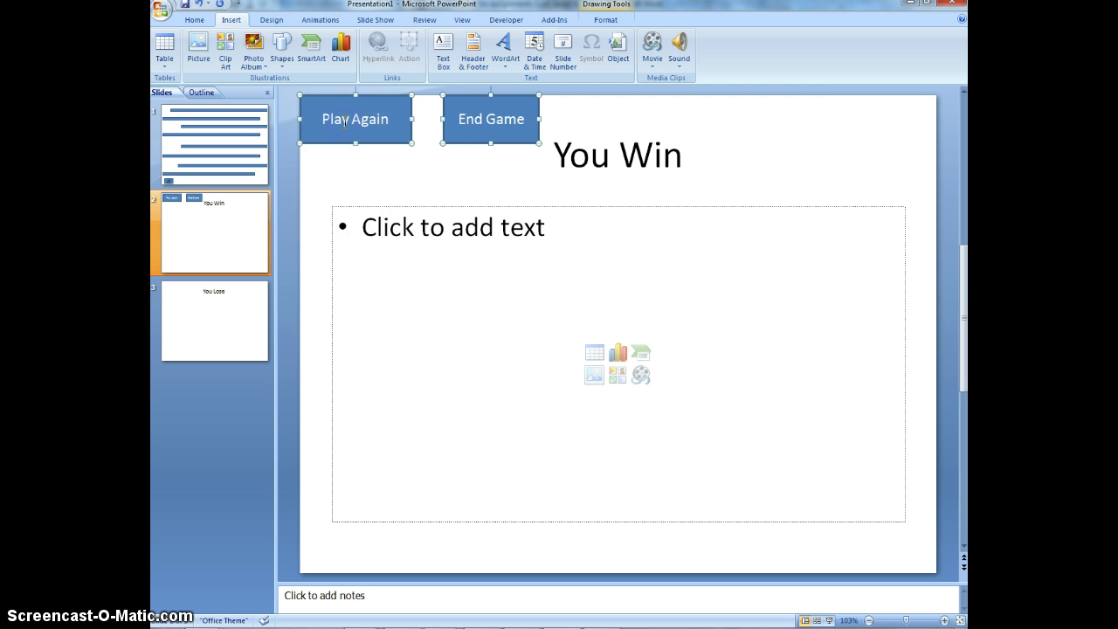
{"action": "left_click", "coordinate": [210, 325]}
{"action": "key", "text": "ctrl+v"}
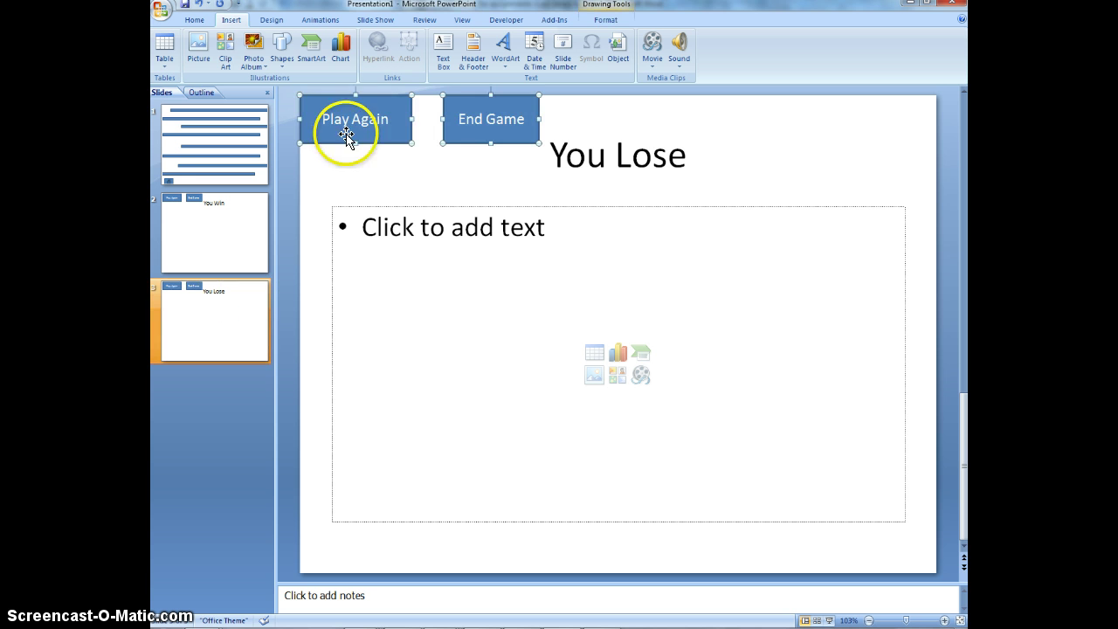
- Run the slide show from the beginning, touch a wall to reach You Lose, and end the show
{"action": "left_click", "coordinate": [378, 21]}
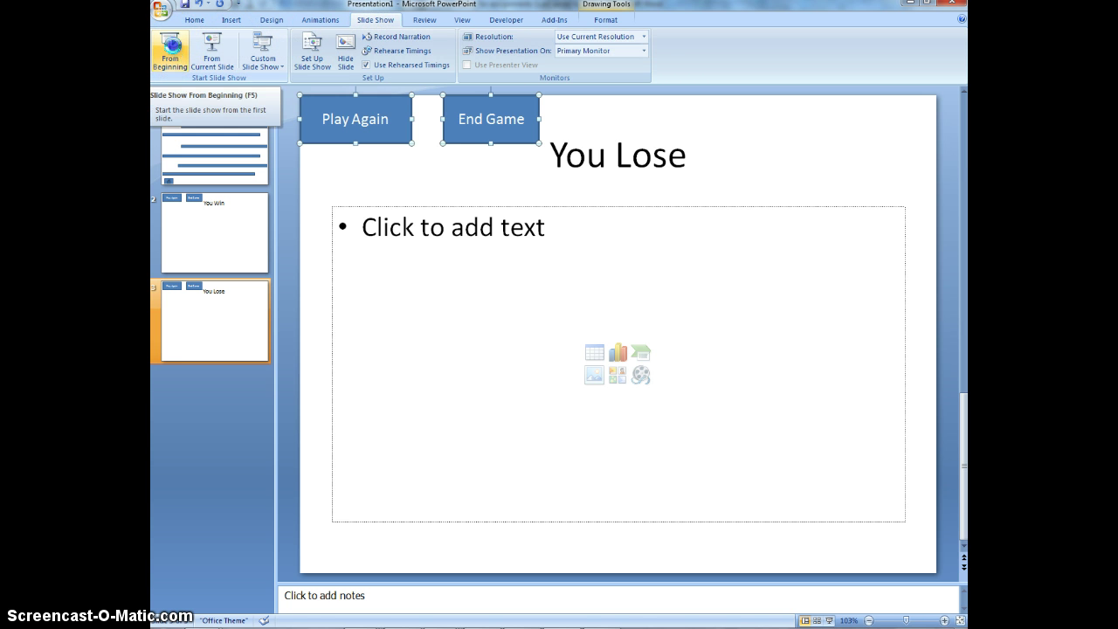
{"action": "left_click", "coordinate": [171, 50]}
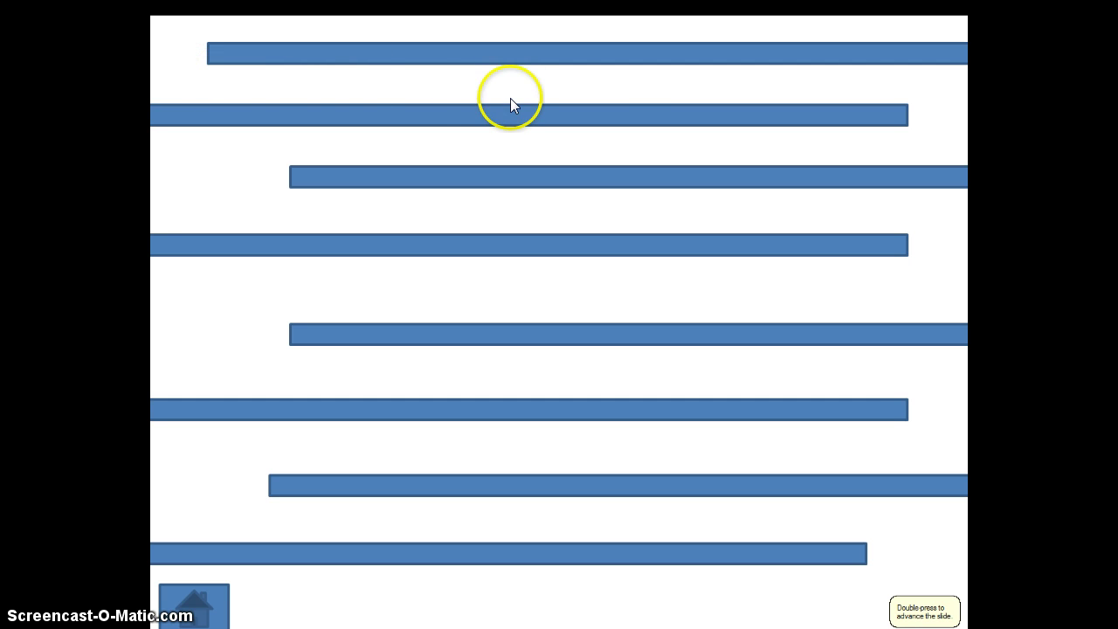
{"action": "mouse_move", "coordinate": [511, 107]}
{"action": "left_click", "coordinate": [396, 61]}
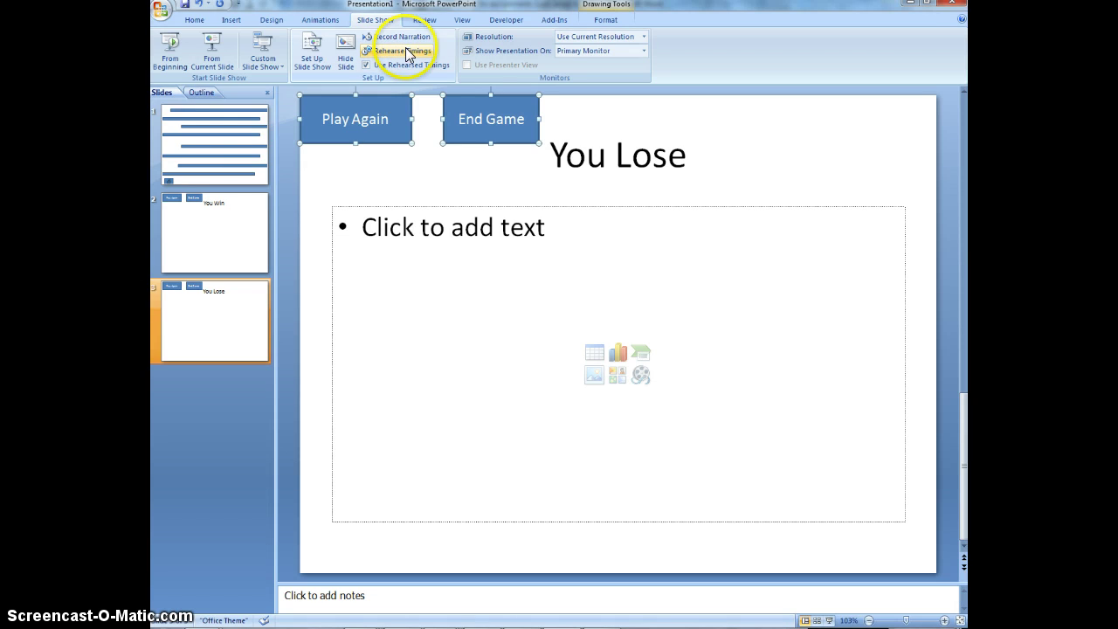
- Restart the slide show, steer to the home square to reach You Win, then end the show
{"action": "left_click", "coordinate": [169, 48]}
{"action": "left_click", "coordinate": [180, 54]}
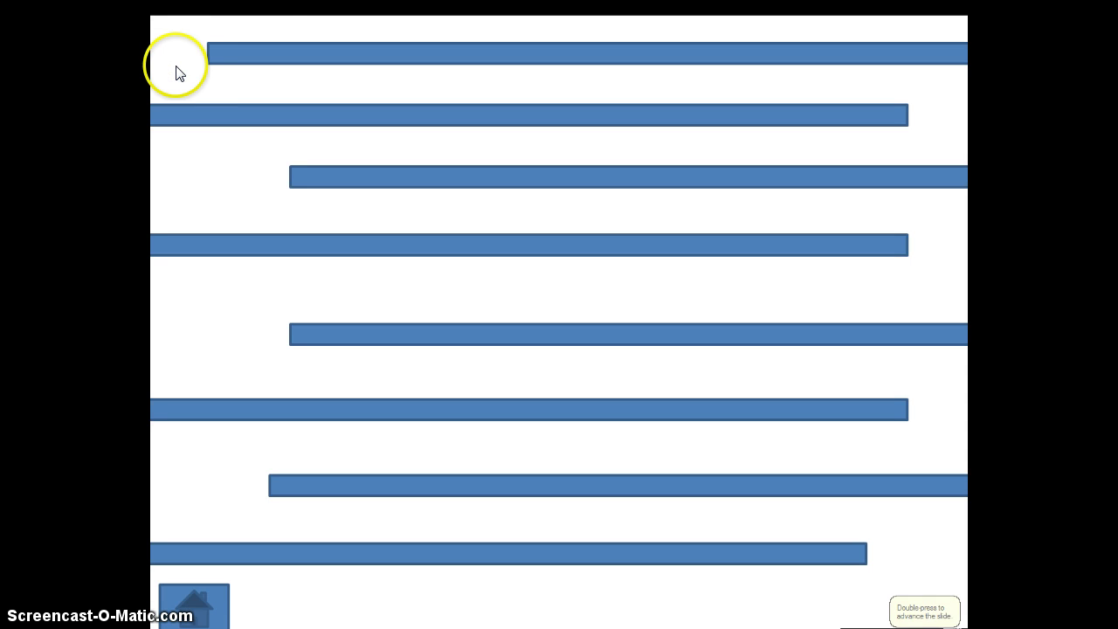
{"action": "mouse_move", "coordinate": [196, 108]}
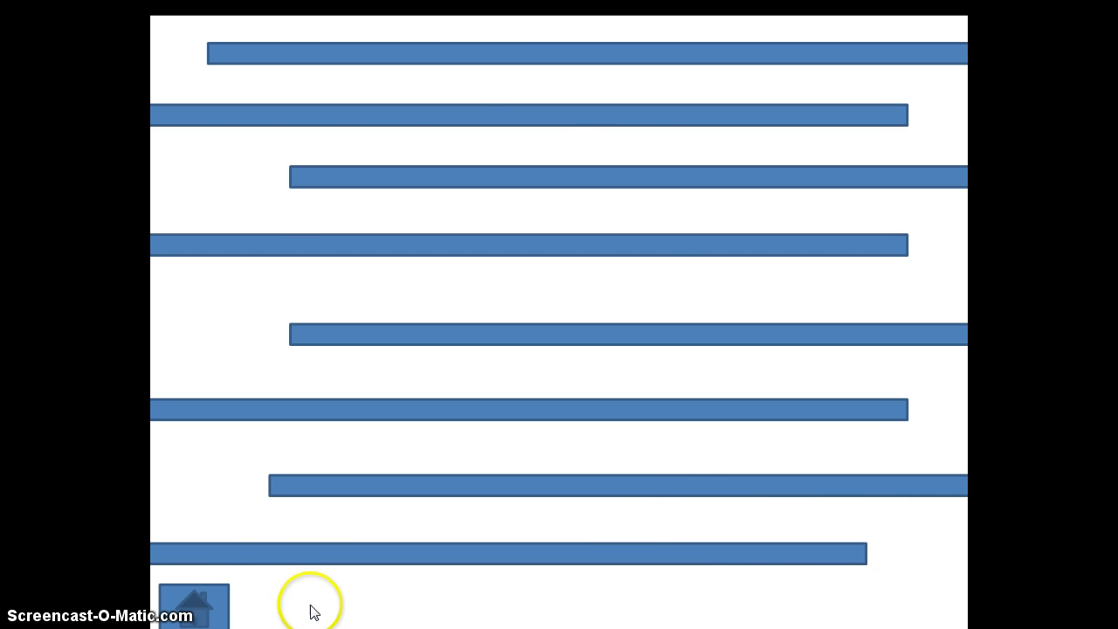
{"action": "mouse_move", "coordinate": [197, 607]}
{"action": "left_click", "coordinate": [382, 38]}
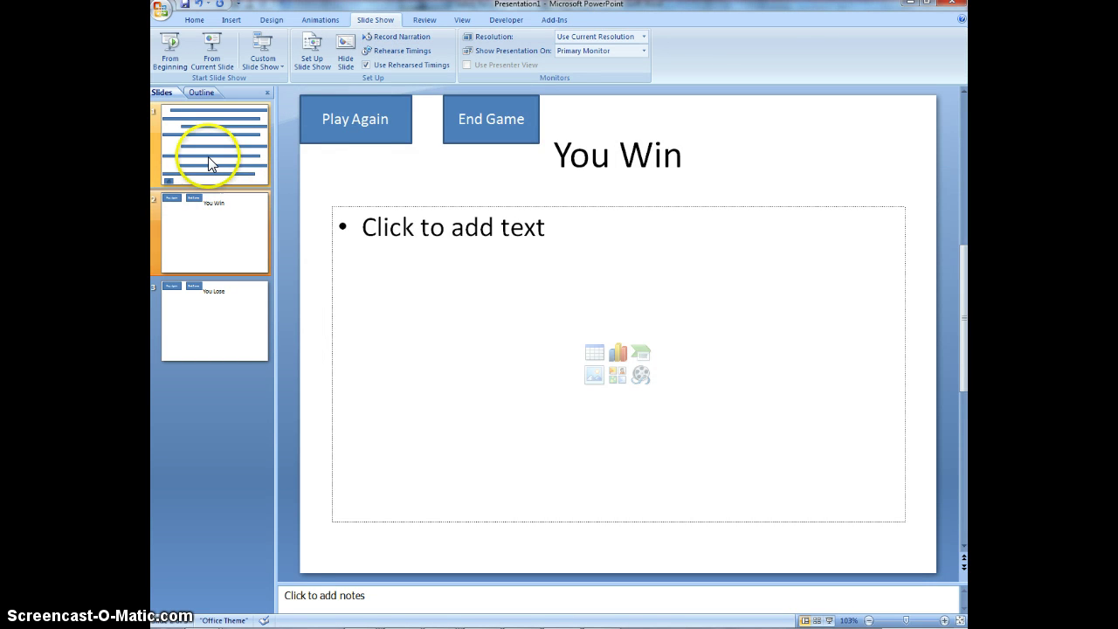
- Change slide 1's top maze bar from a blue to a light peach solid fill in Format Shape
{"action": "left_click", "coordinate": [208, 160]}
{"action": "right_click", "coordinate": [437, 122]}
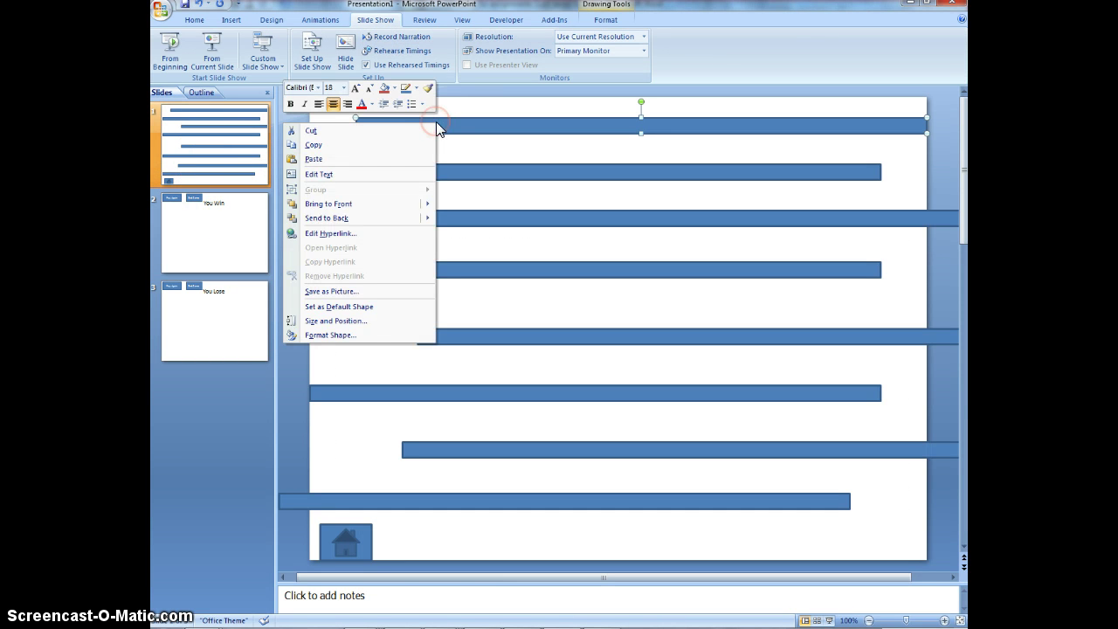
{"action": "left_click", "coordinate": [333, 339]}
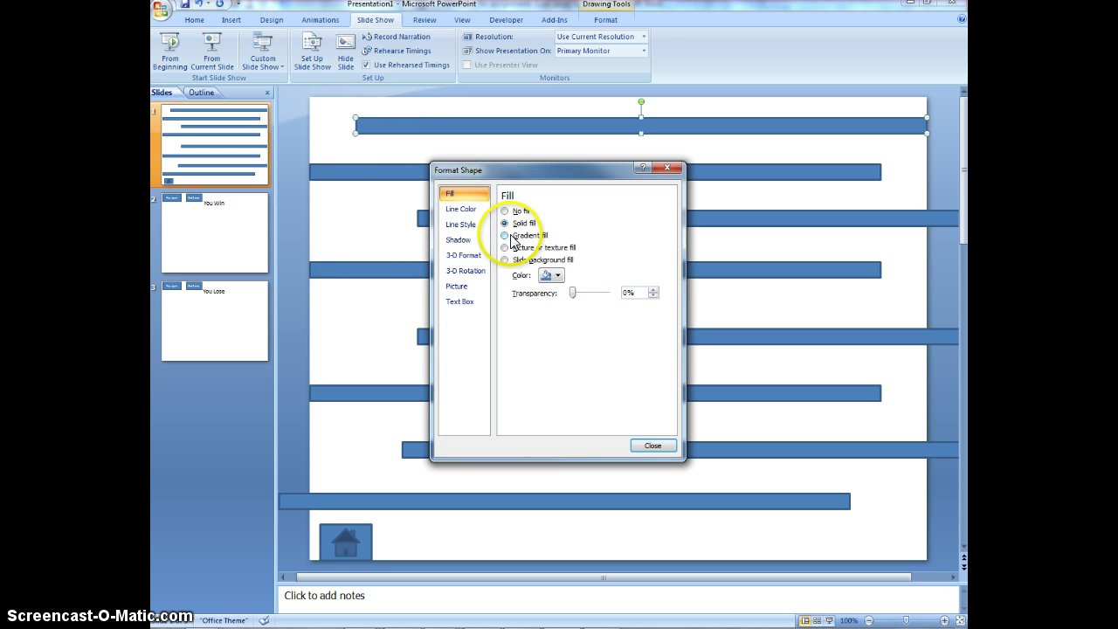
{"action": "left_click", "coordinate": [551, 275]}
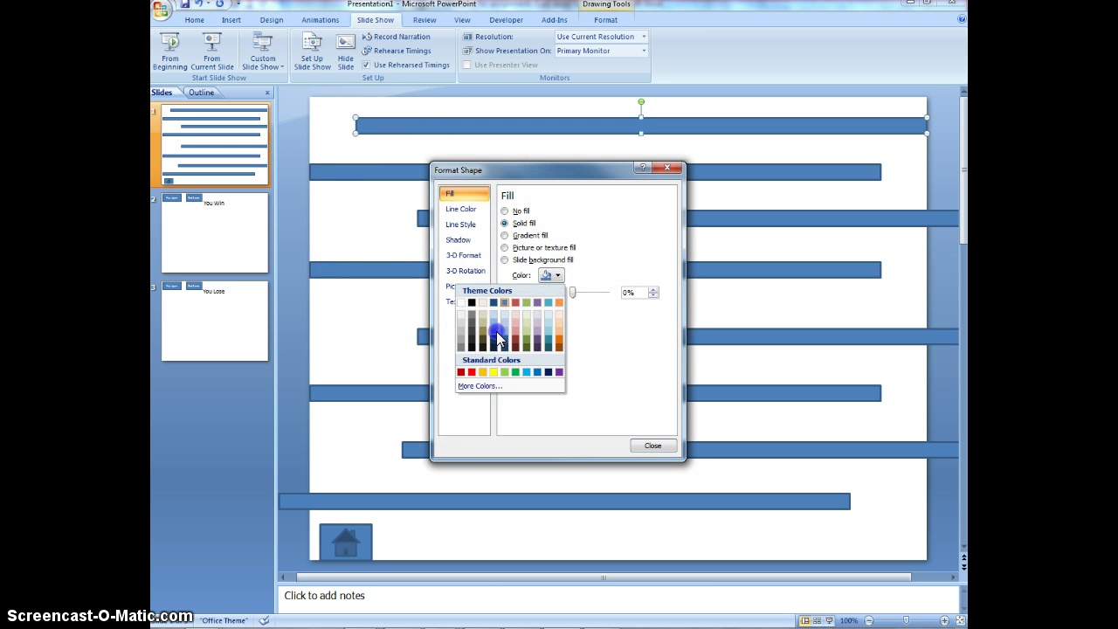
{"action": "left_click", "coordinate": [497, 333]}
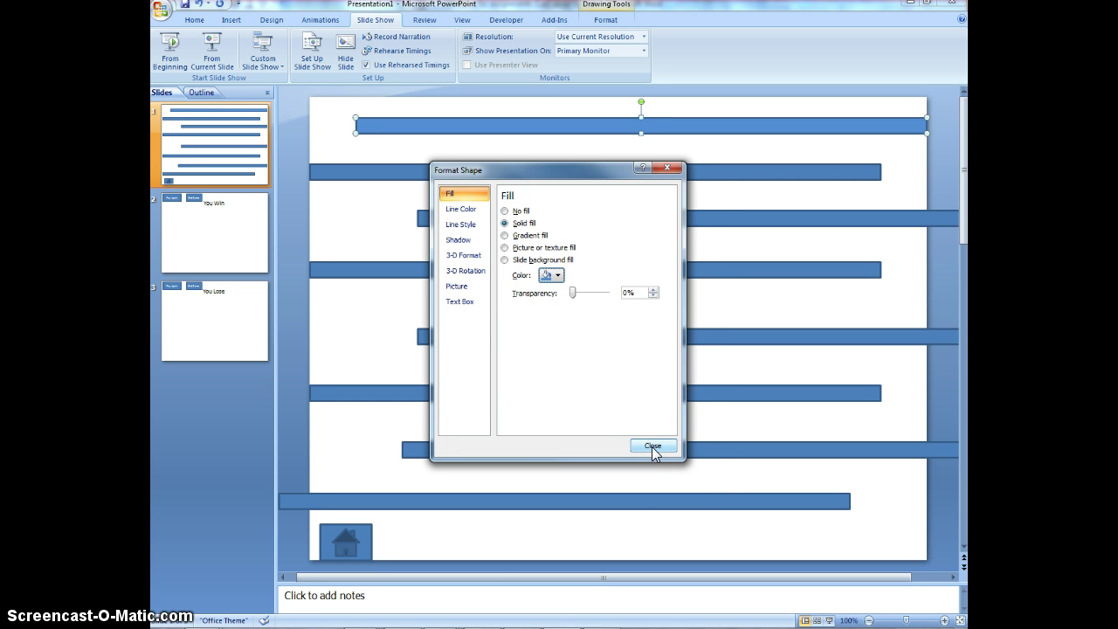
{"action": "left_click", "coordinate": [558, 276]}
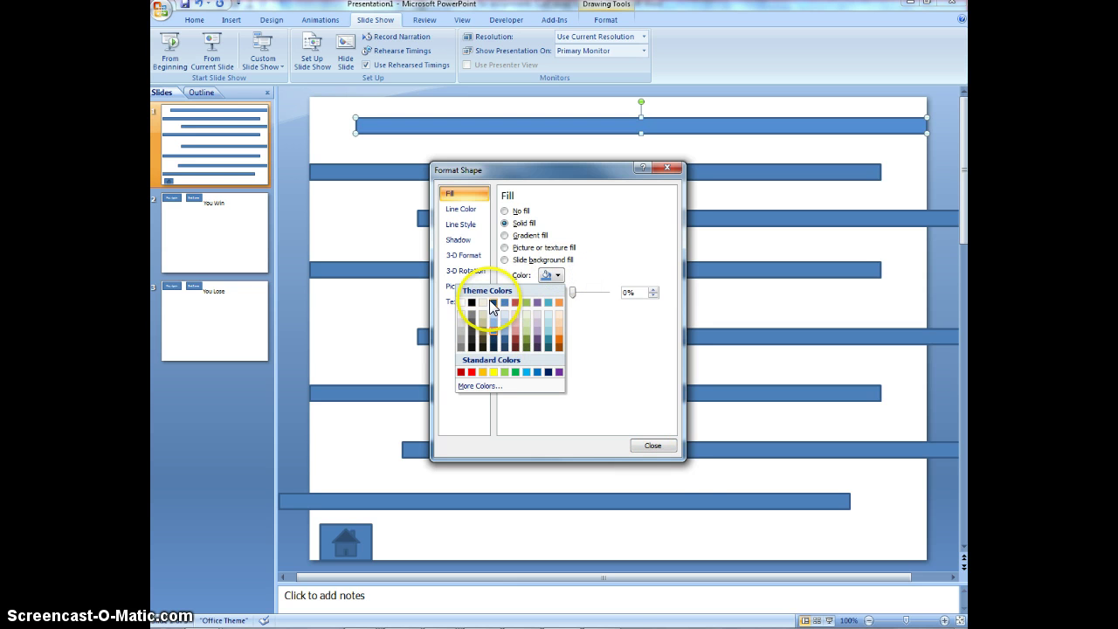
{"action": "left_click", "coordinate": [561, 325]}
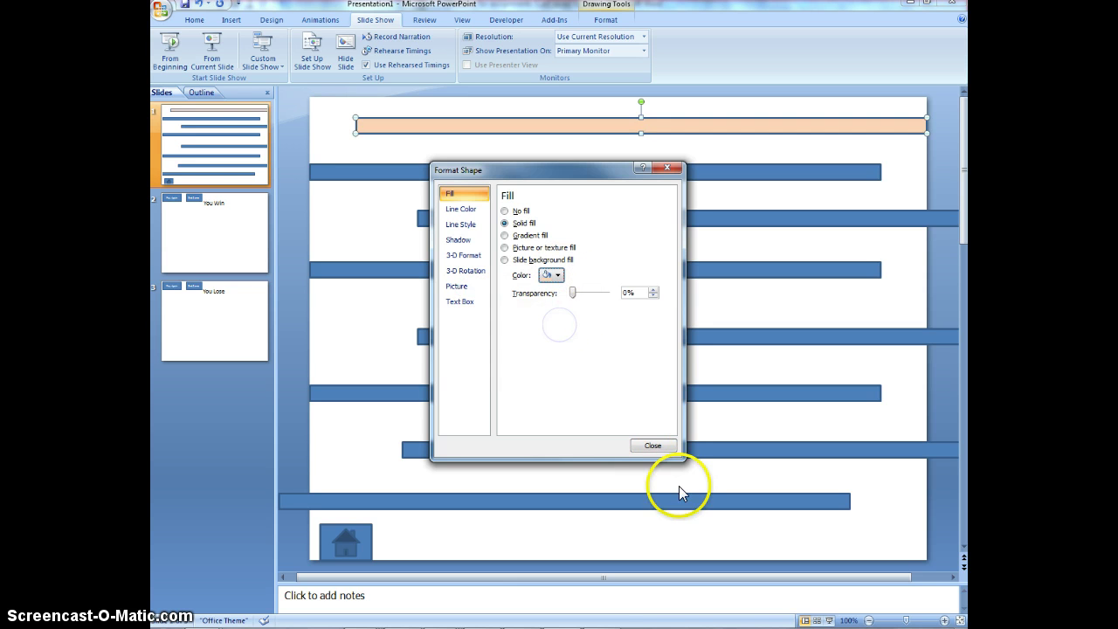
{"action": "left_click", "coordinate": [661, 447]}
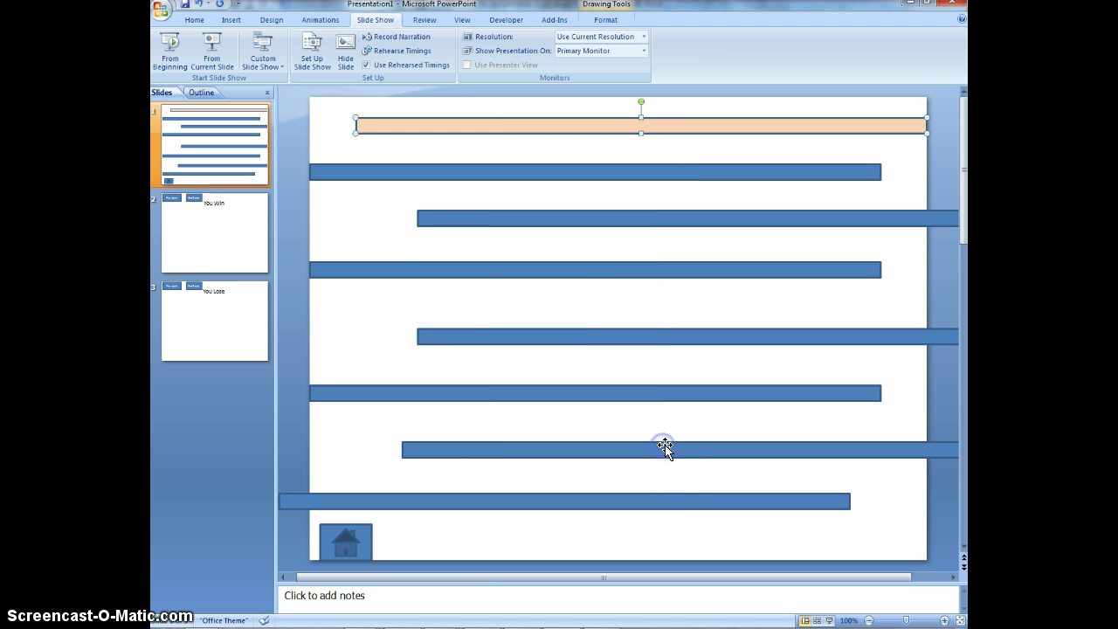
- Draw a tall, narrow custom action button bar across two maze walls
{"action": "left_click", "coordinate": [354, 169]}
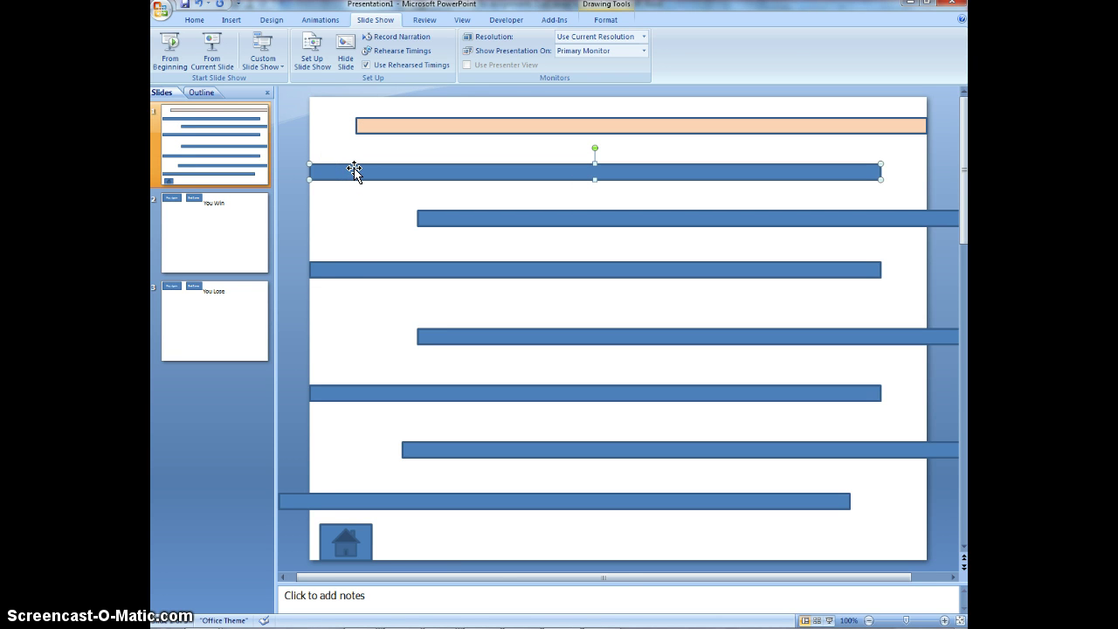
{"action": "left_click", "coordinate": [229, 19]}
{"action": "left_click", "coordinate": [282, 54]}
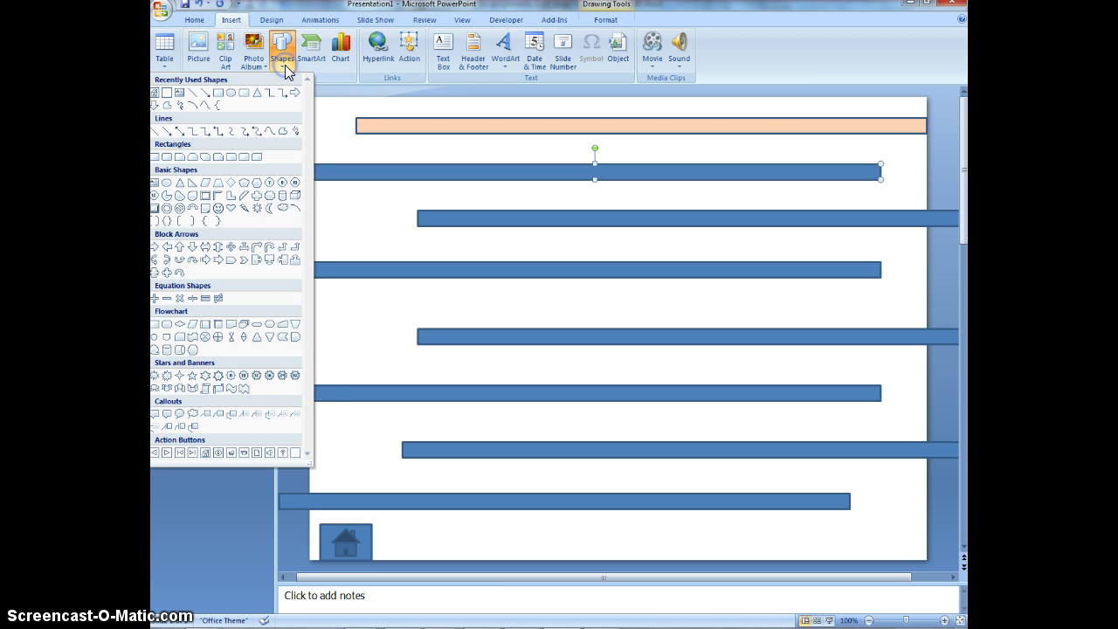
{"action": "left_click", "coordinate": [296, 455]}
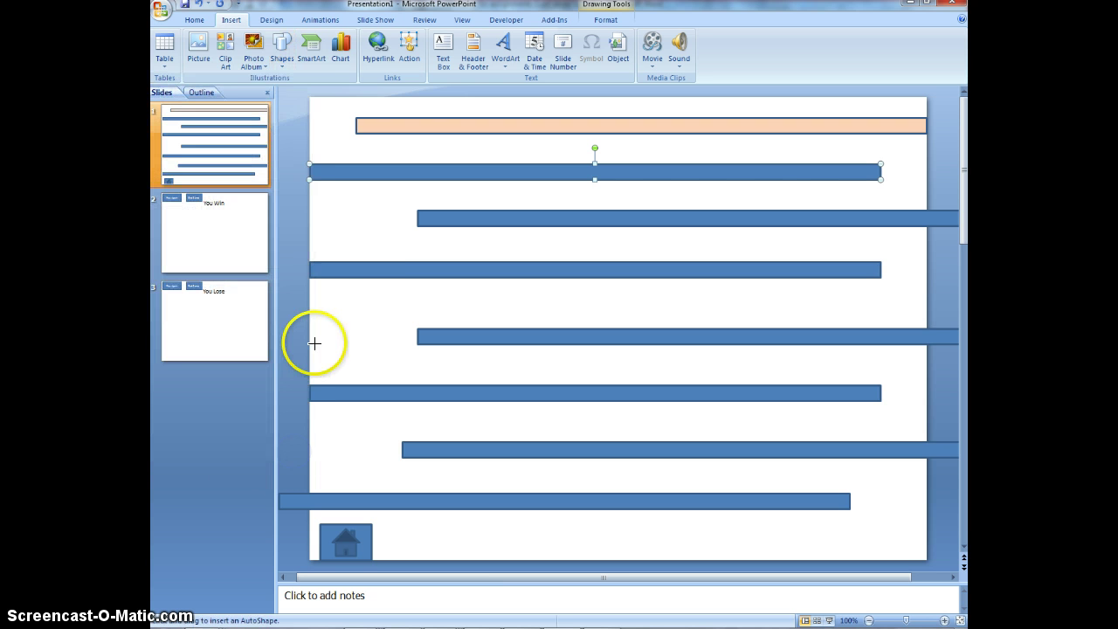
{"action": "left_click_drag", "start_coordinate": [355, 258], "coordinate": [375, 372]}
{"action": "left_click_drag", "start_coordinate": [373, 413], "coordinate": [377, 411]}
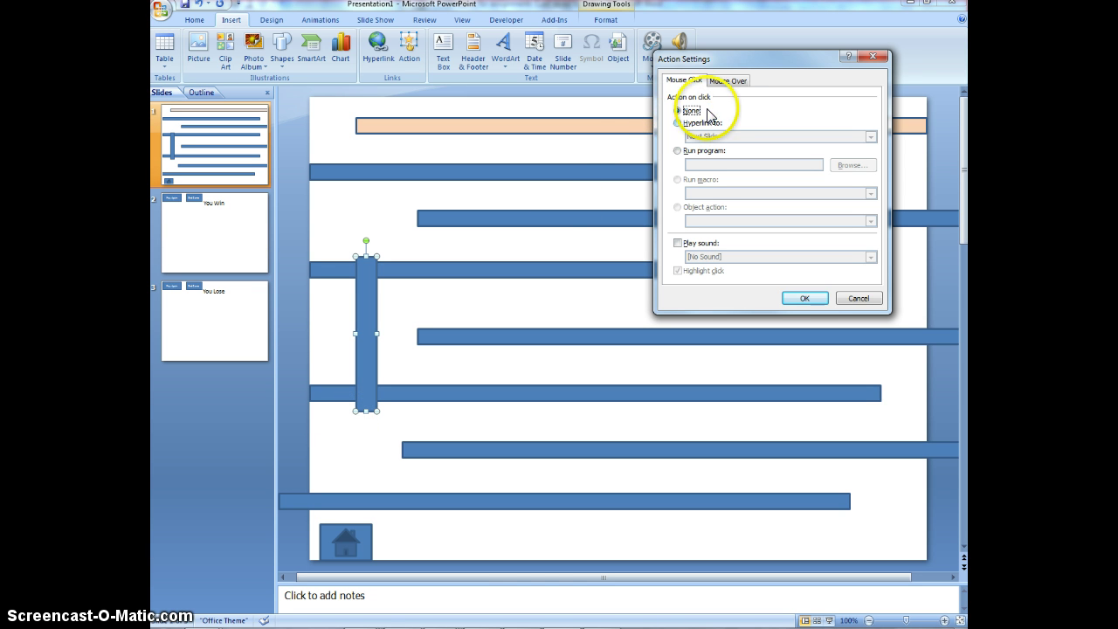
- Set the bar's Mouse Over action to hyperlink to the You Lose slide
{"action": "left_click", "coordinate": [724, 83]}
{"action": "left_click", "coordinate": [687, 124]}
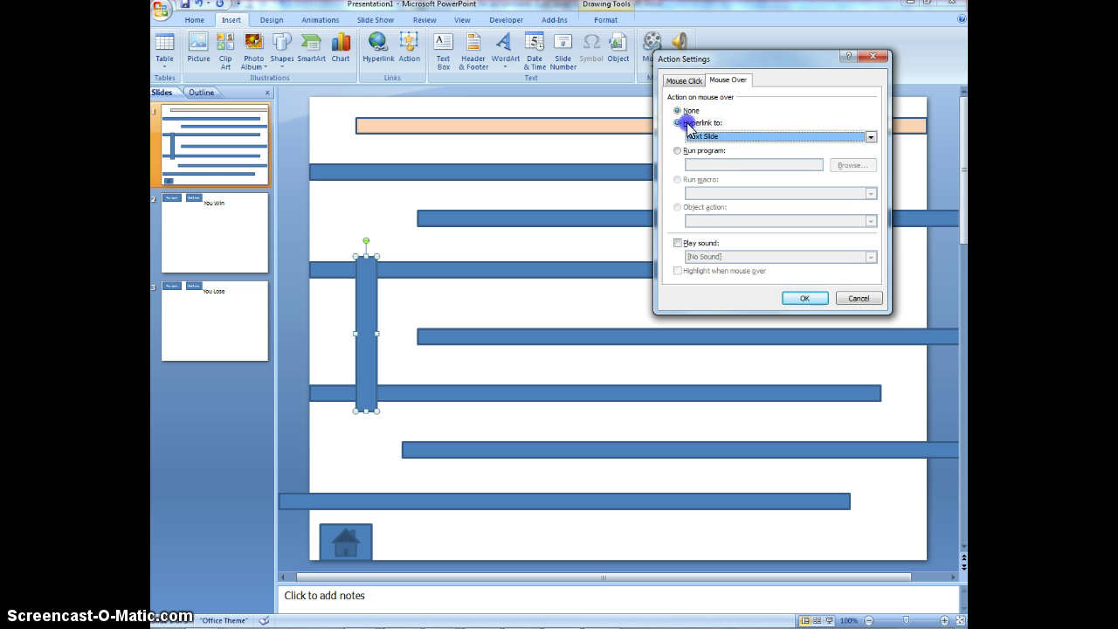
{"action": "left_click", "coordinate": [710, 140]}
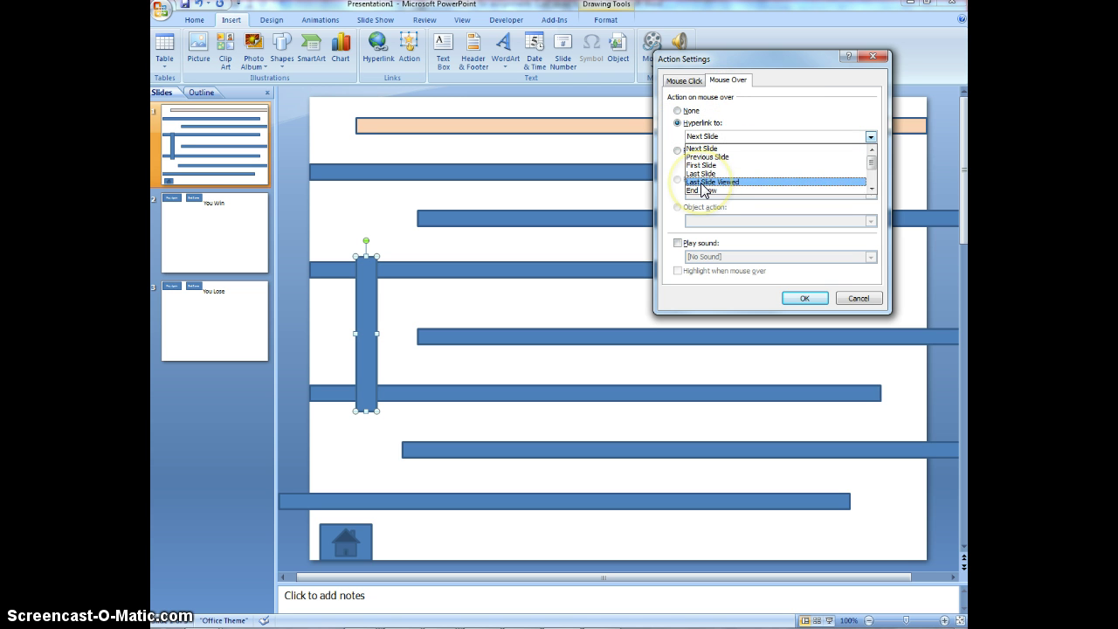
{"action": "scroll", "coordinate": [704, 187], "scroll_direction": "down", "scroll_amount": 2}
{"action": "left_click", "coordinate": [702, 183]}
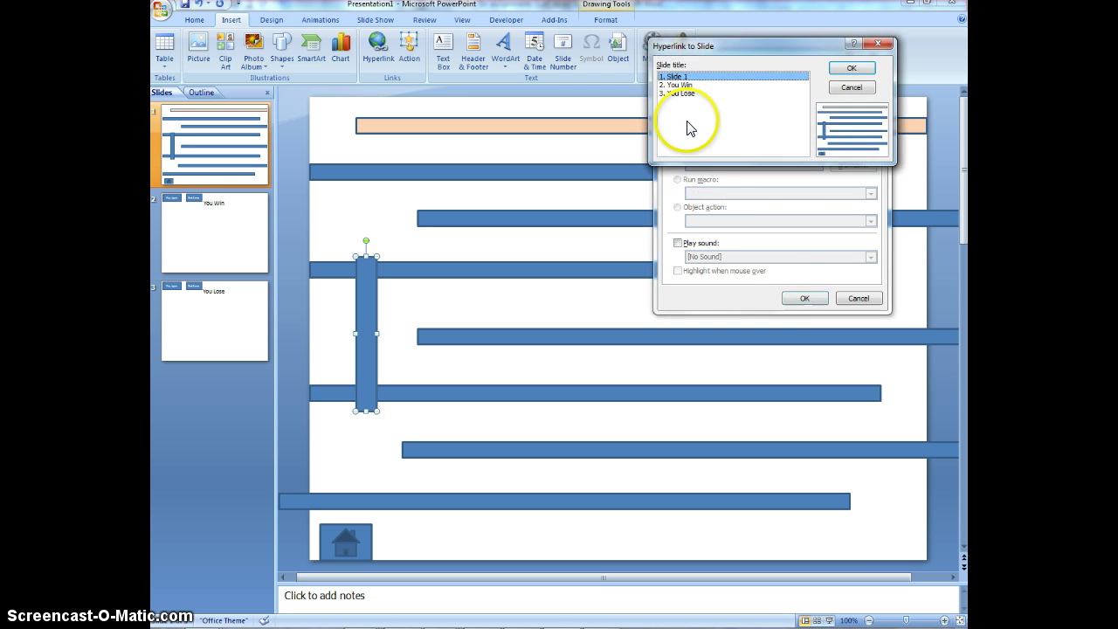
{"action": "left_click", "coordinate": [678, 92]}
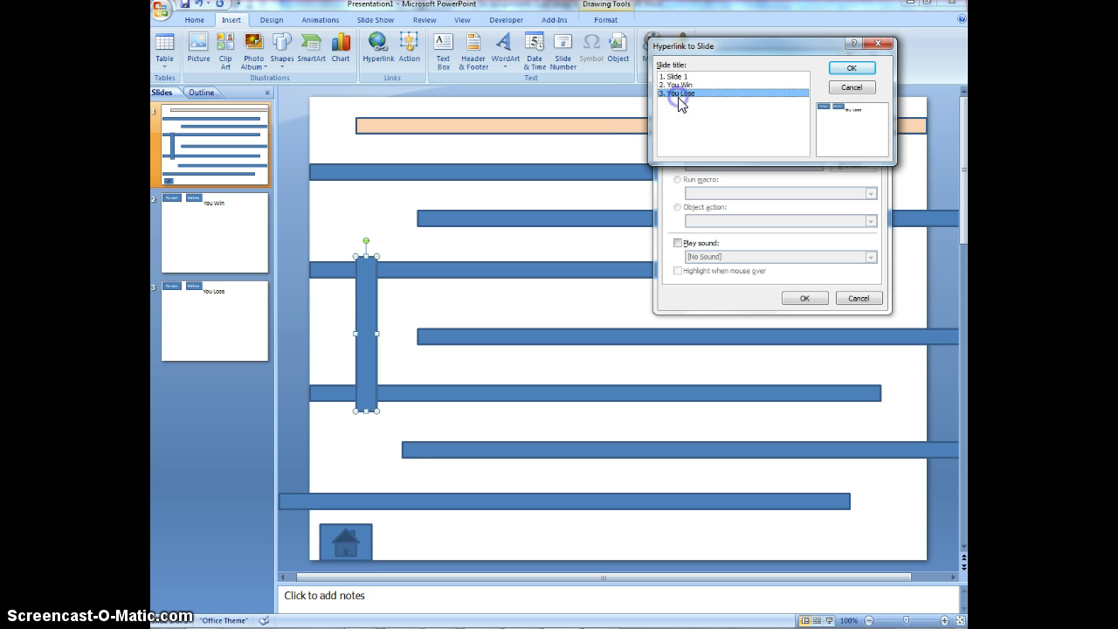
{"action": "left_click", "coordinate": [851, 70]}
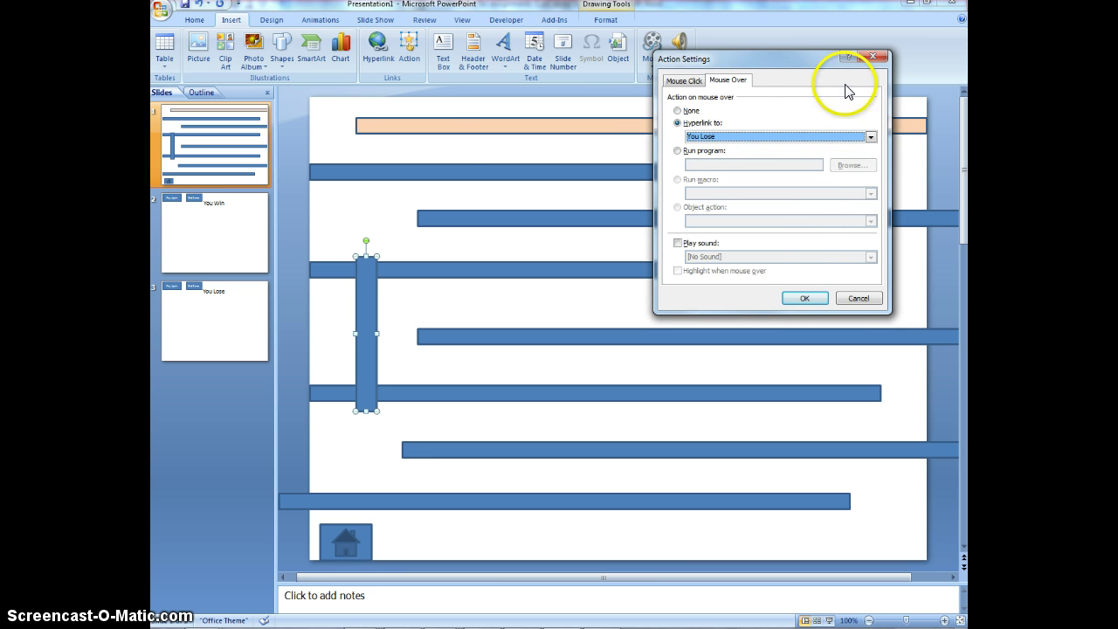
{"action": "left_click", "coordinate": [797, 299]}
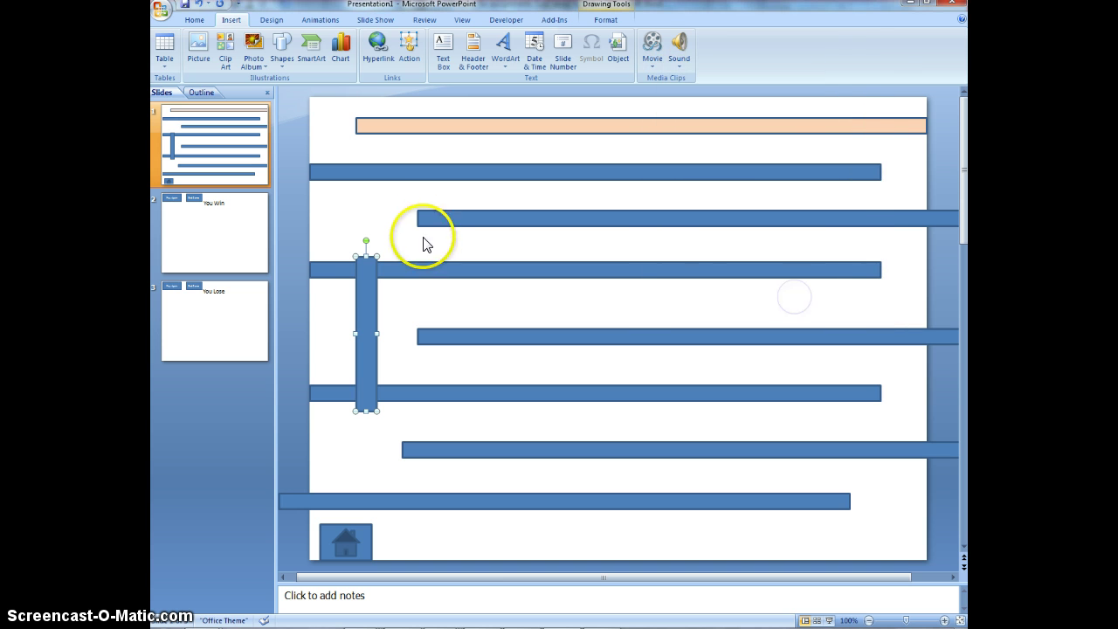
- Select the vertical bar and add a Spin emphasis effect from the Custom Animation pane
{"action": "left_click", "coordinate": [363, 307]}
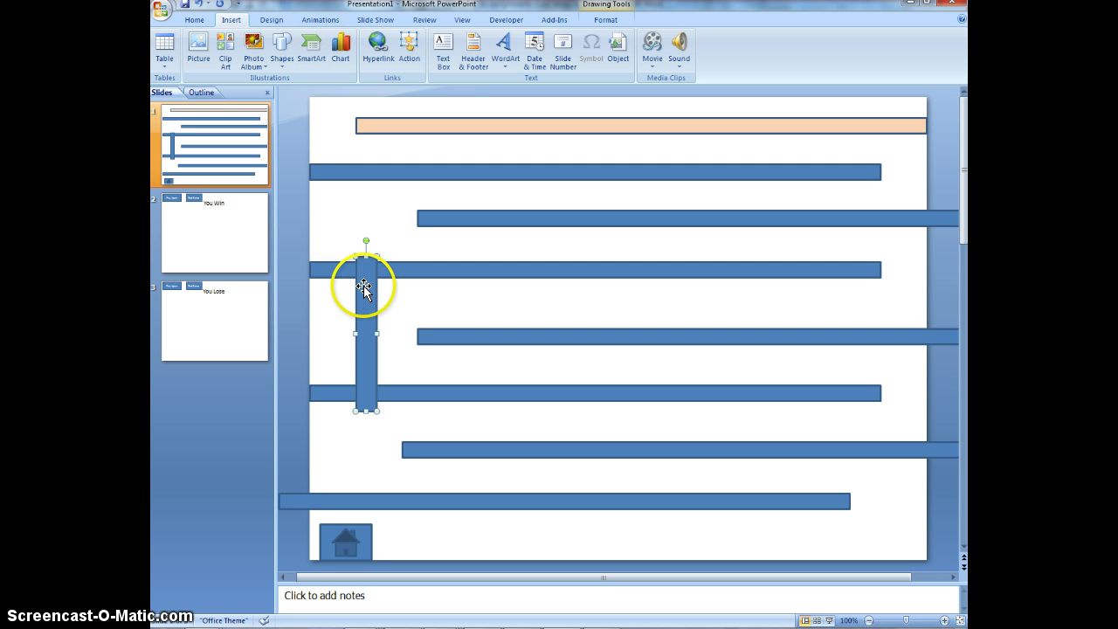
{"action": "left_click", "coordinate": [363, 288]}
{"action": "left_click", "coordinate": [361, 311]}
{"action": "left_click", "coordinate": [360, 254]}
{"action": "left_click", "coordinate": [377, 330]}
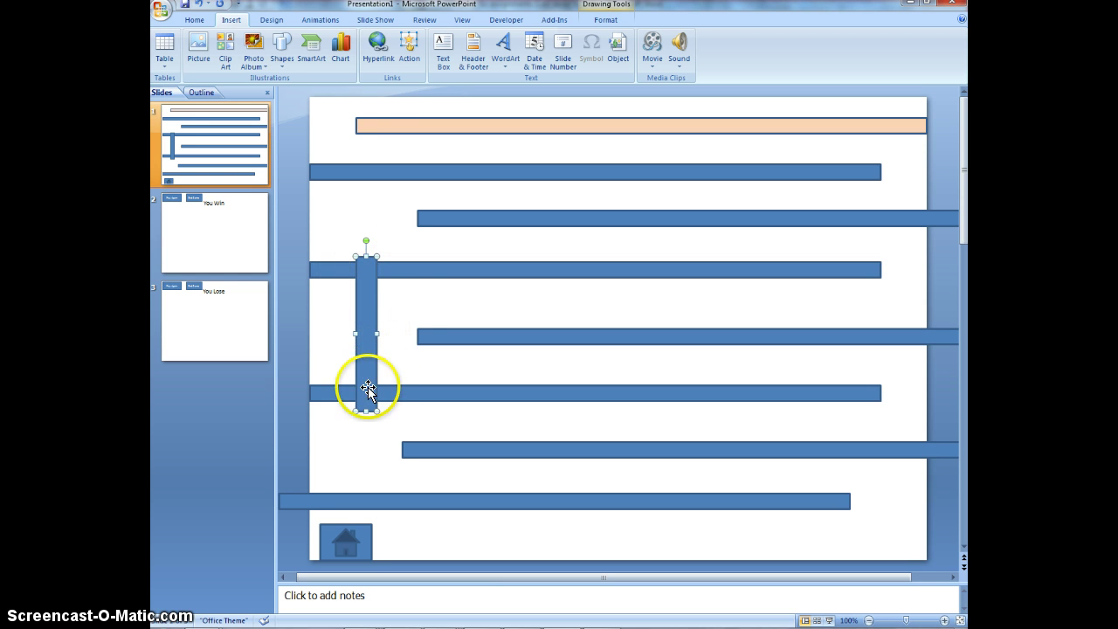
{"action": "left_click", "coordinate": [311, 23]}
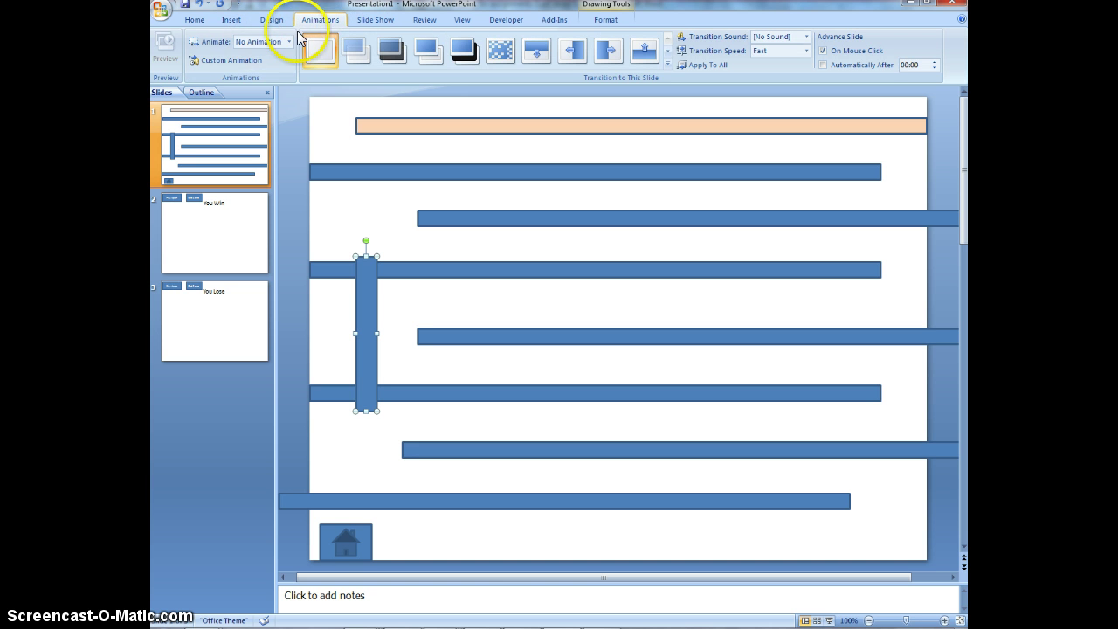
{"action": "left_click", "coordinate": [289, 42]}
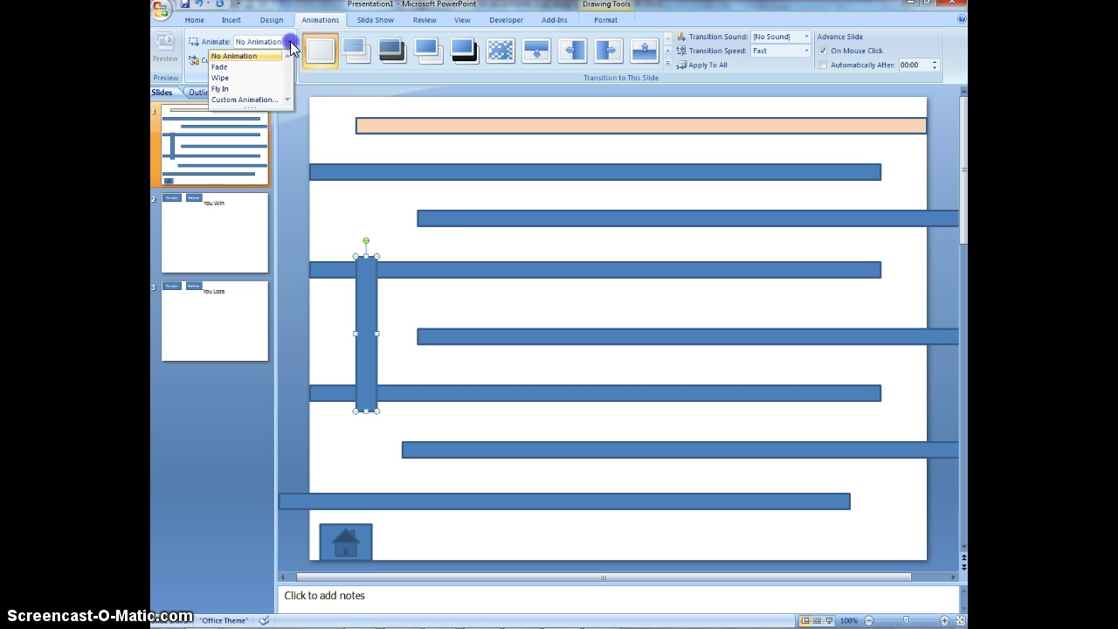
{"action": "left_click", "coordinate": [252, 100]}
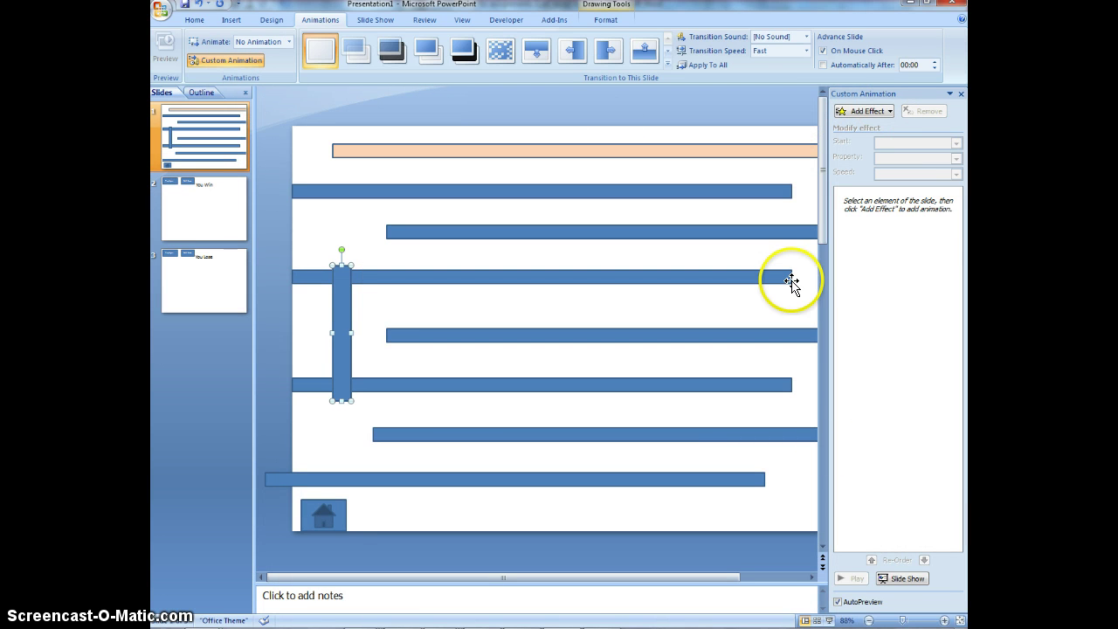
{"action": "left_click", "coordinate": [888, 111]}
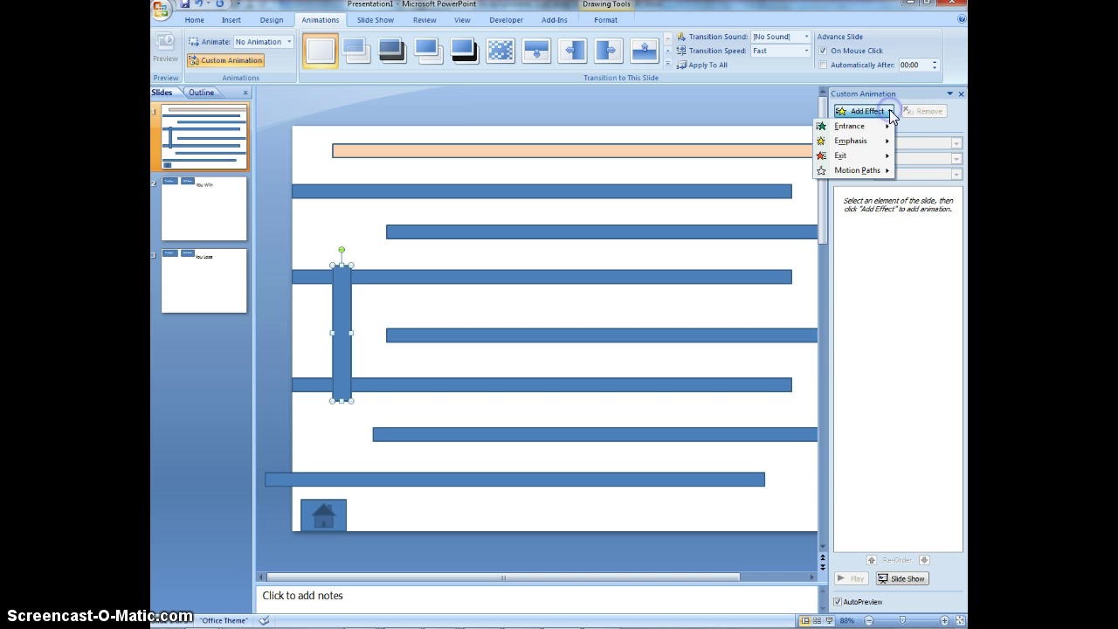
{"action": "mouse_move", "coordinate": [871, 141]}
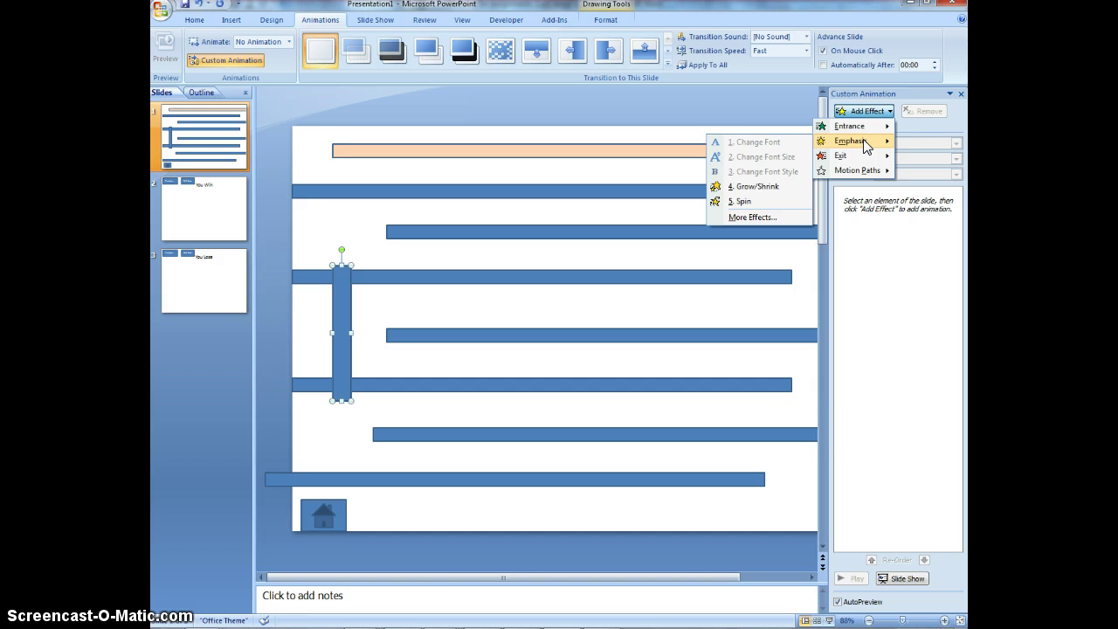
{"action": "left_click", "coordinate": [741, 201]}
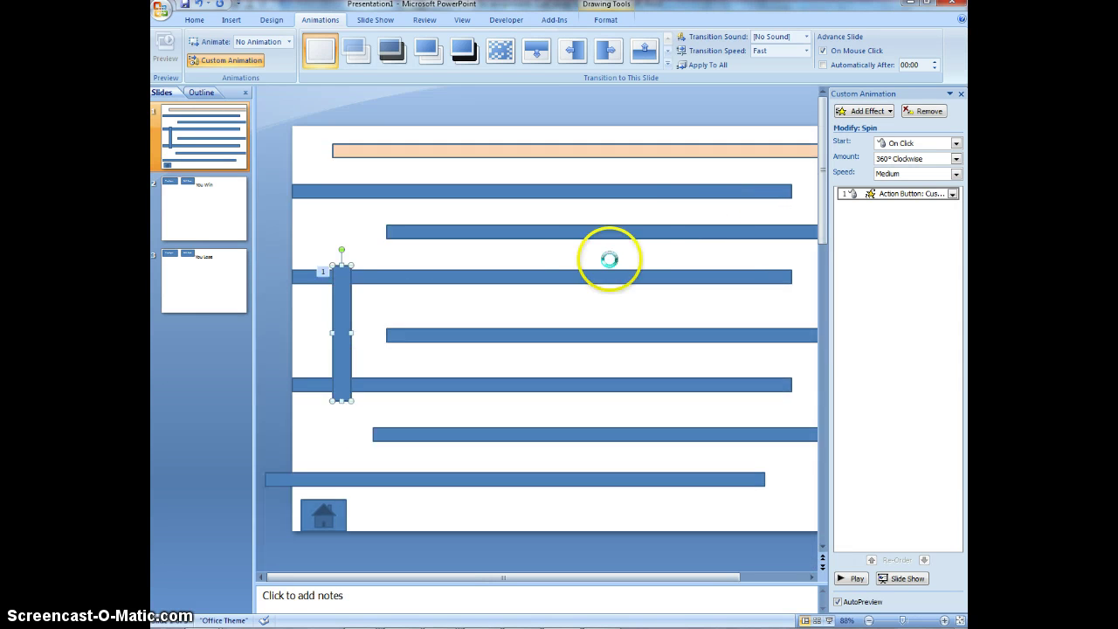
- Set the spin to start With Previous, keeping the full 360° spin amount
{"action": "left_click", "coordinate": [957, 144]}
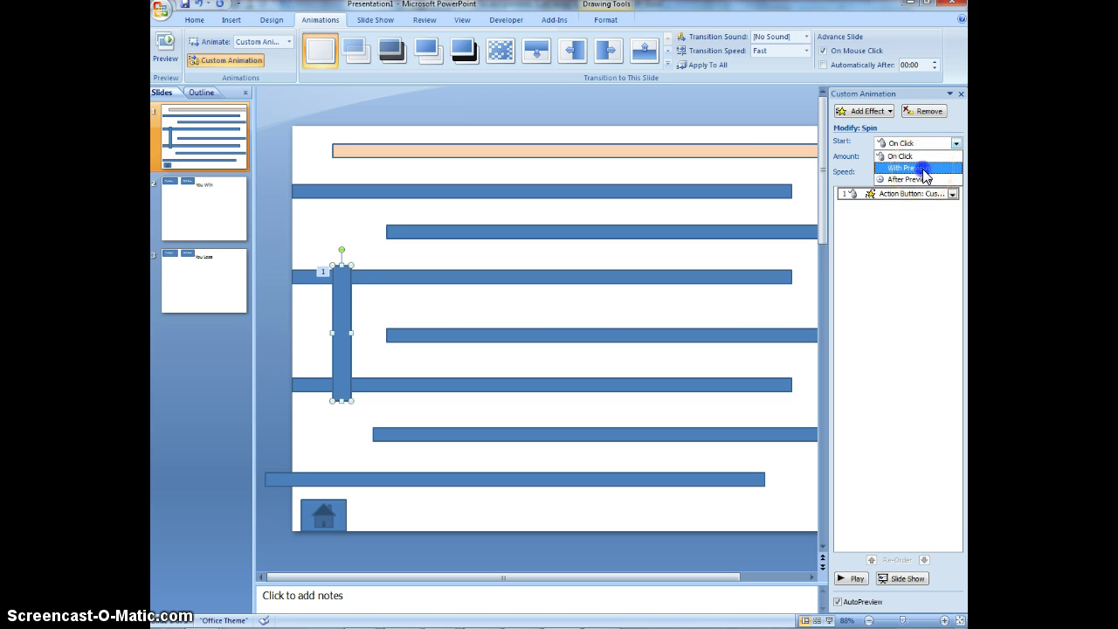
{"action": "left_click", "coordinate": [924, 168]}
{"action": "left_click", "coordinate": [919, 182]}
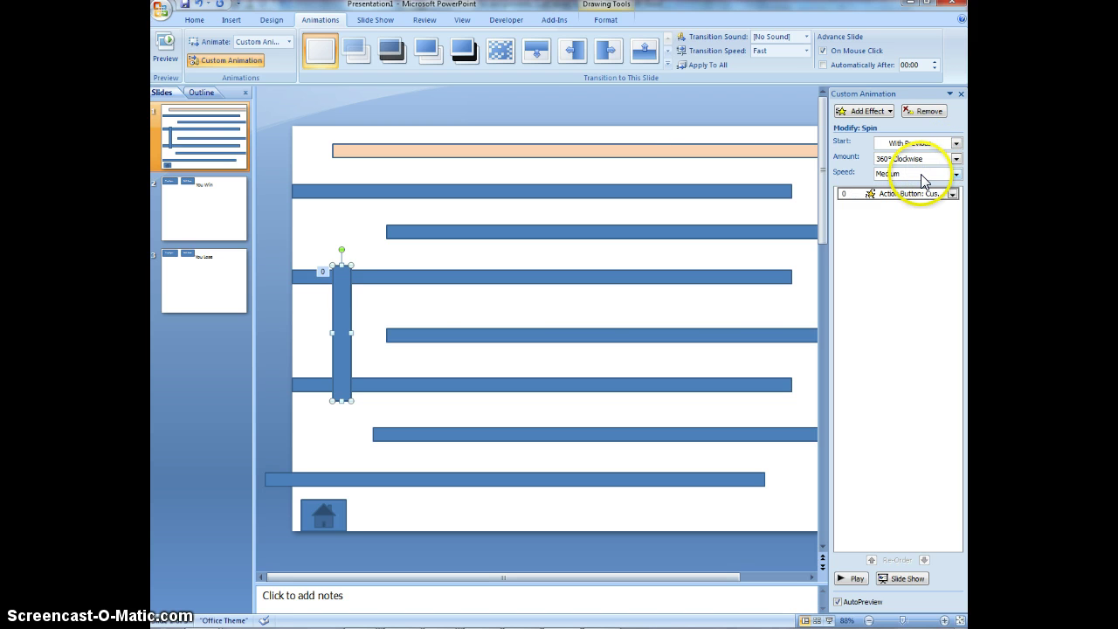
{"action": "left_click", "coordinate": [930, 155]}
{"action": "left_click", "coordinate": [932, 159]}
{"action": "left_click", "coordinate": [931, 189]}
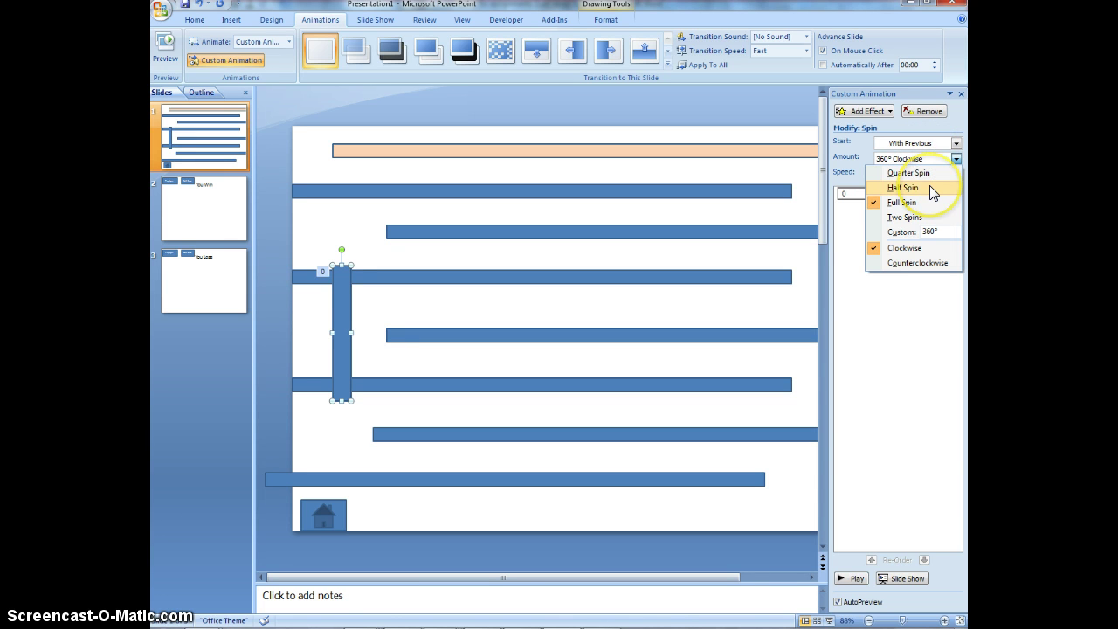
{"action": "left_click", "coordinate": [909, 348]}
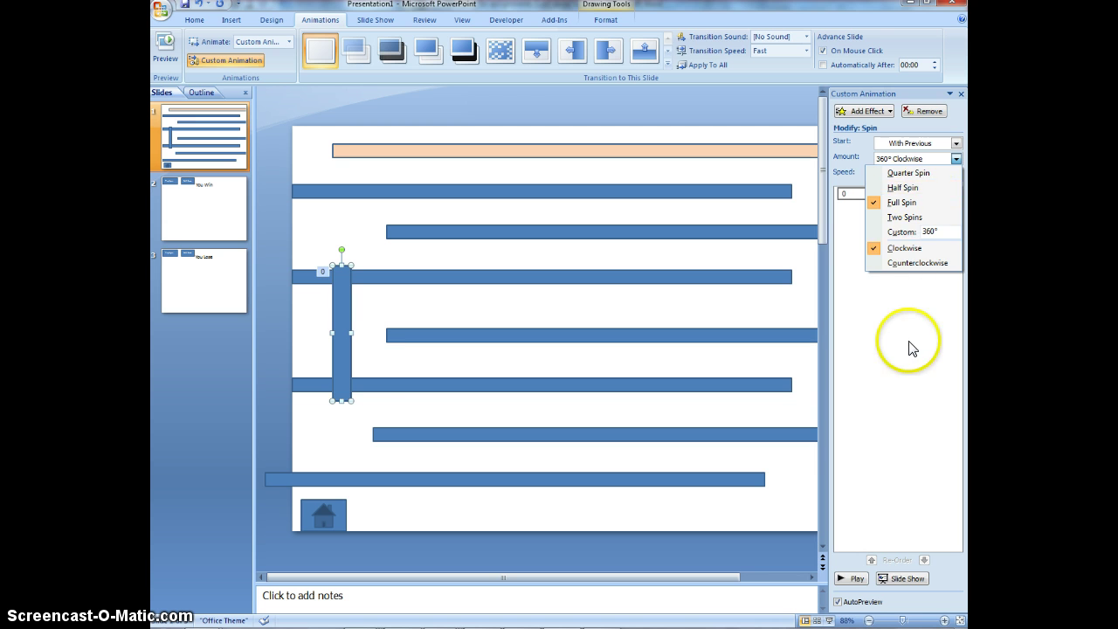
{"action": "left_click", "coordinate": [909, 348]}
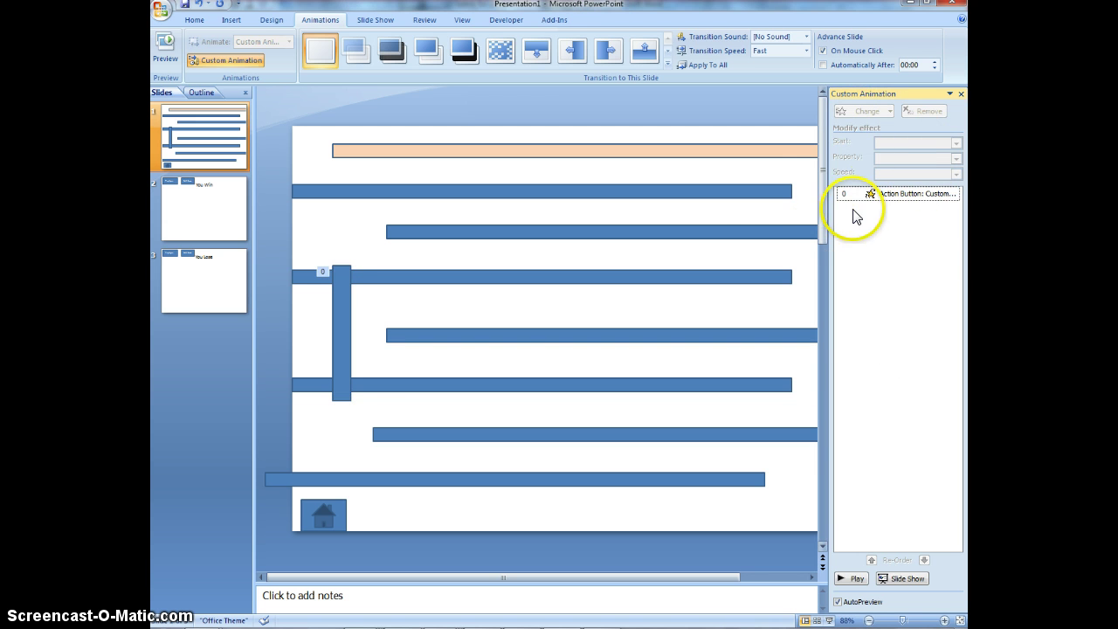
- Set the spin effect's timing to repeat Until End of Slide
{"action": "left_click", "coordinate": [877, 191]}
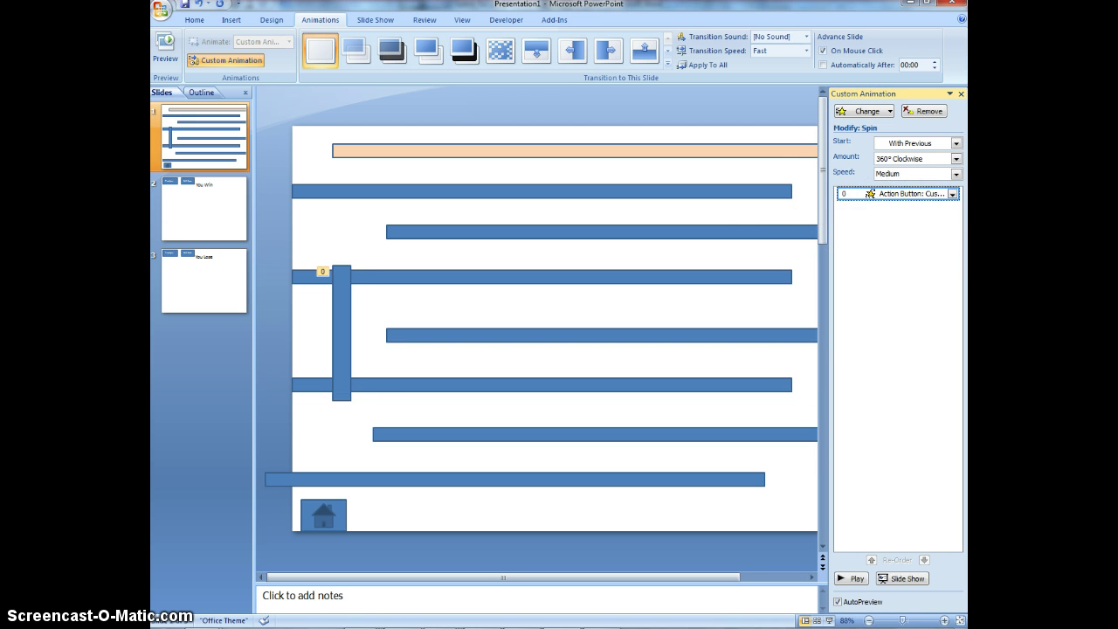
{"action": "left_click", "coordinate": [952, 195]}
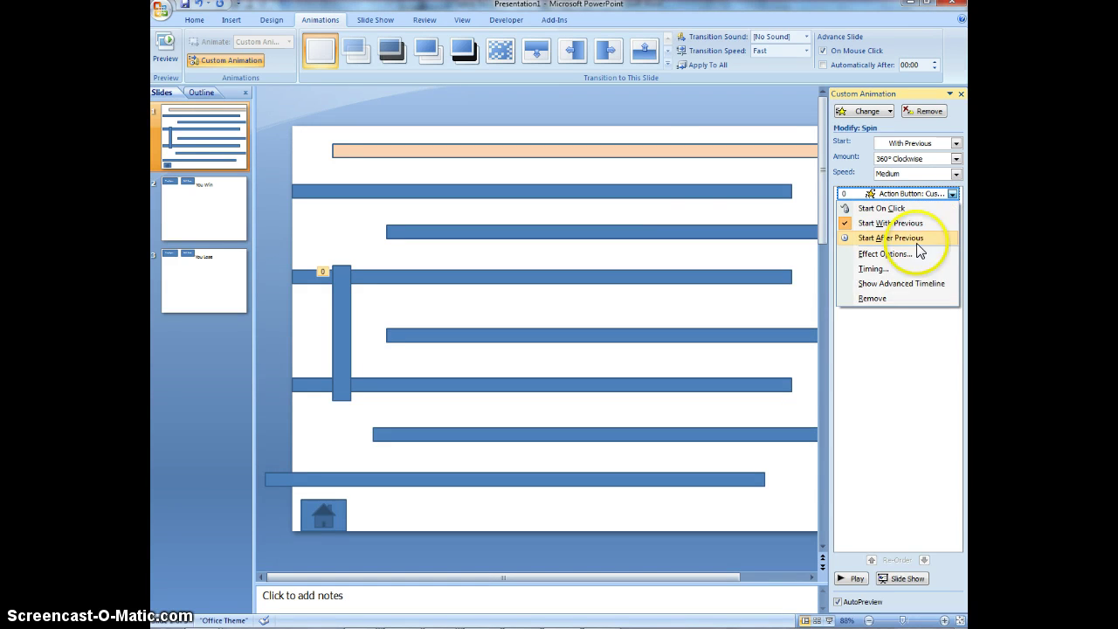
{"action": "left_click", "coordinate": [885, 270]}
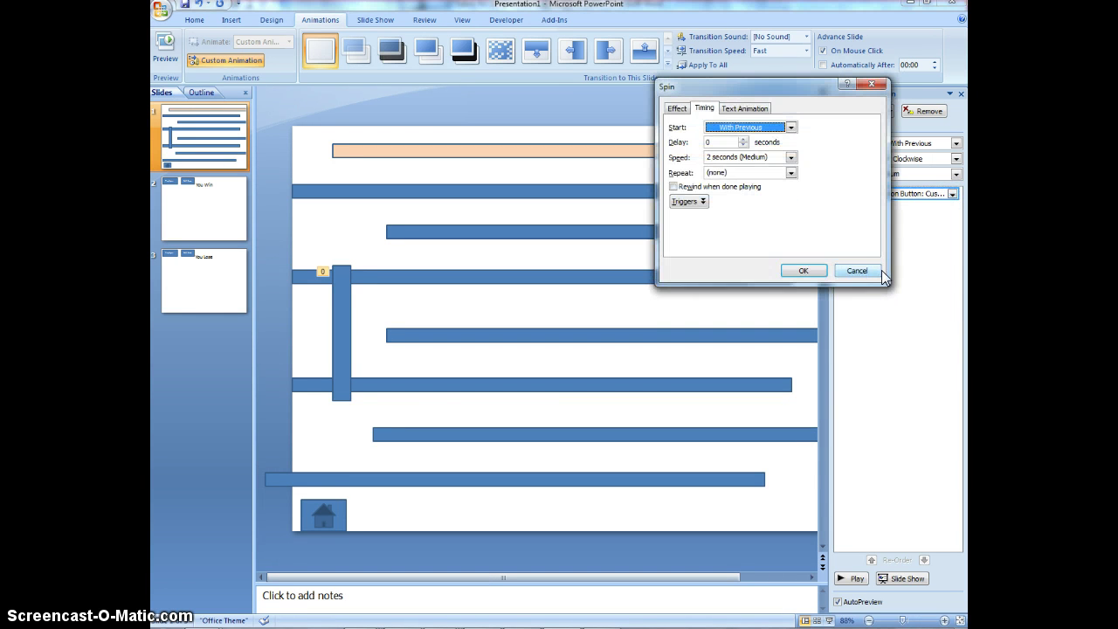
{"action": "left_click", "coordinate": [789, 174]}
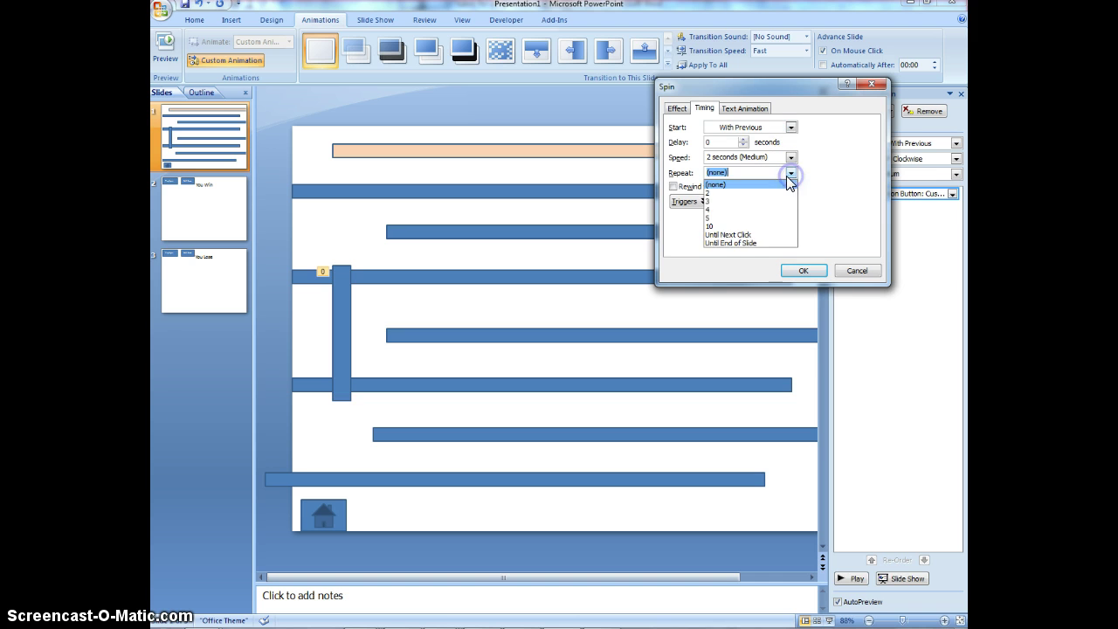
{"action": "left_click", "coordinate": [727, 241]}
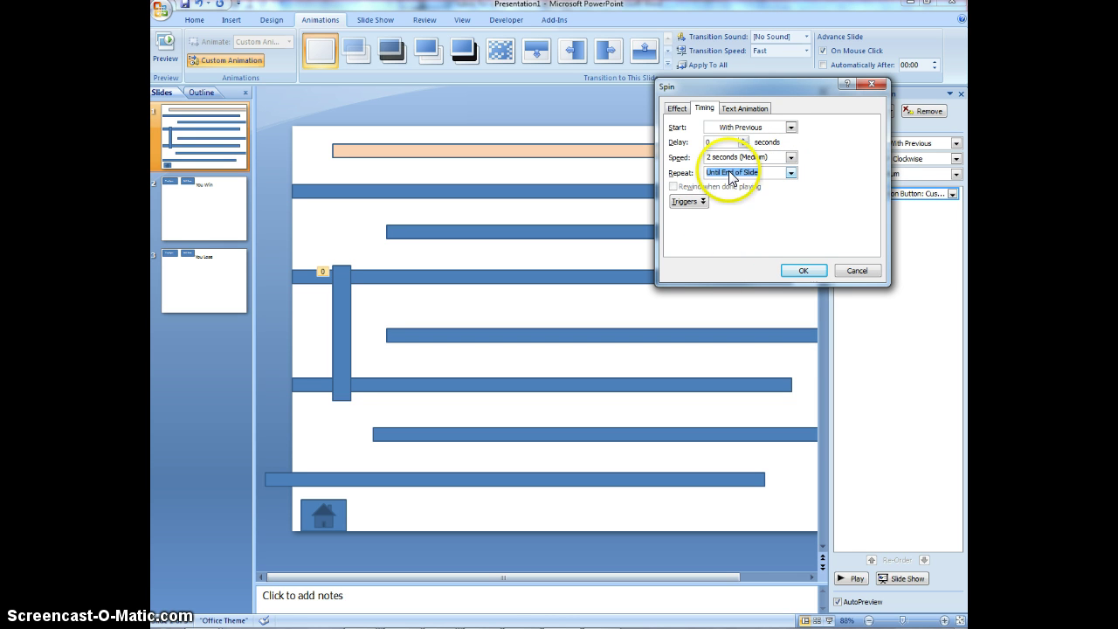
{"action": "left_click", "coordinate": [798, 272]}
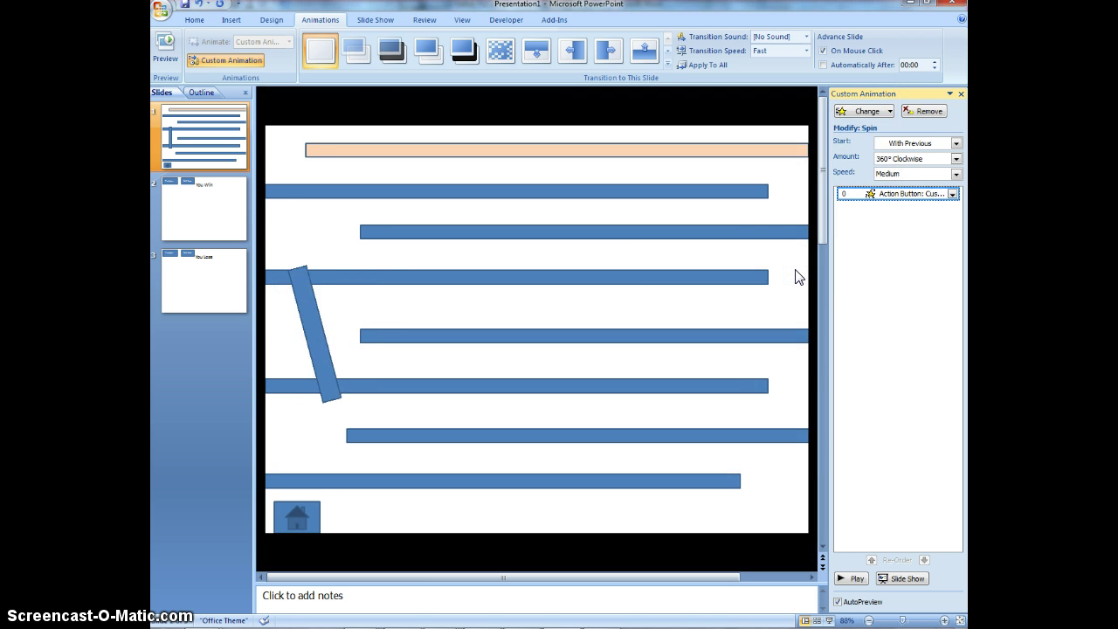
- Run the slide show and steer through the maze to the house to reach You Win
{"action": "left_click", "coordinate": [378, 24]}
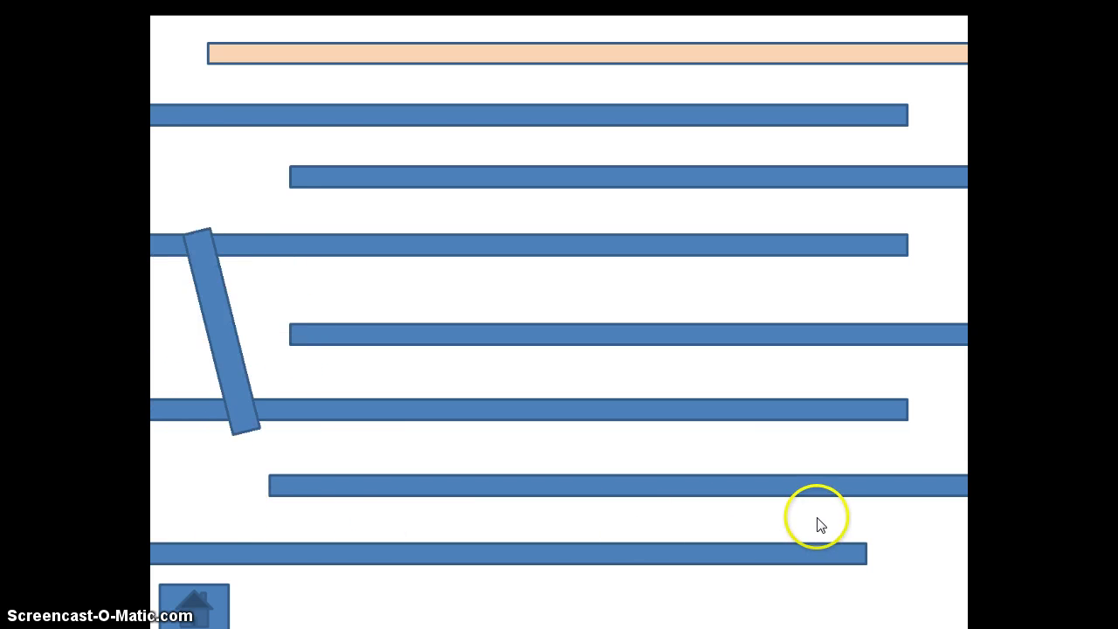
{"action": "mouse_move", "coordinate": [220, 604]}
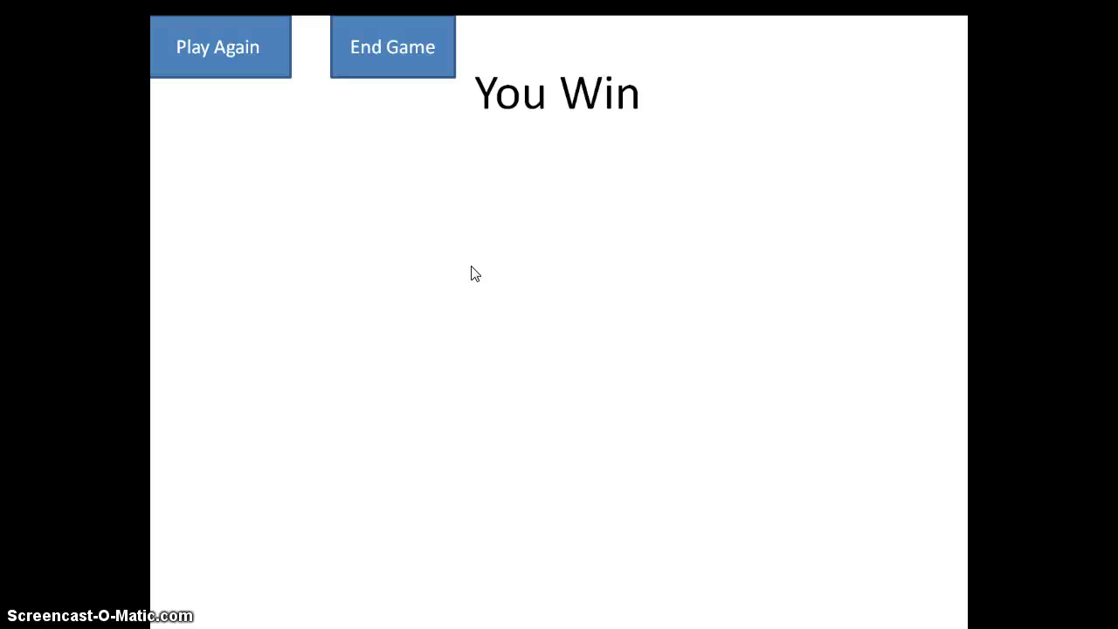
- Exit the slide show and search Clip Art for 'race car'
{"action": "key", "text": "Escape"}
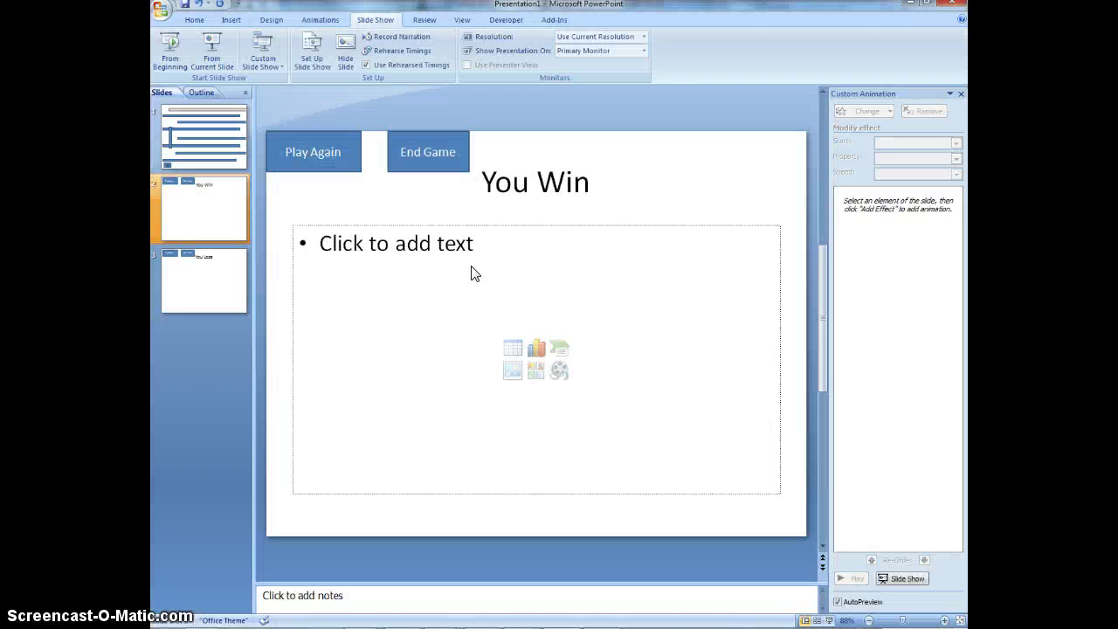
{"action": "left_click", "coordinate": [231, 22]}
{"action": "left_click", "coordinate": [248, 68]}
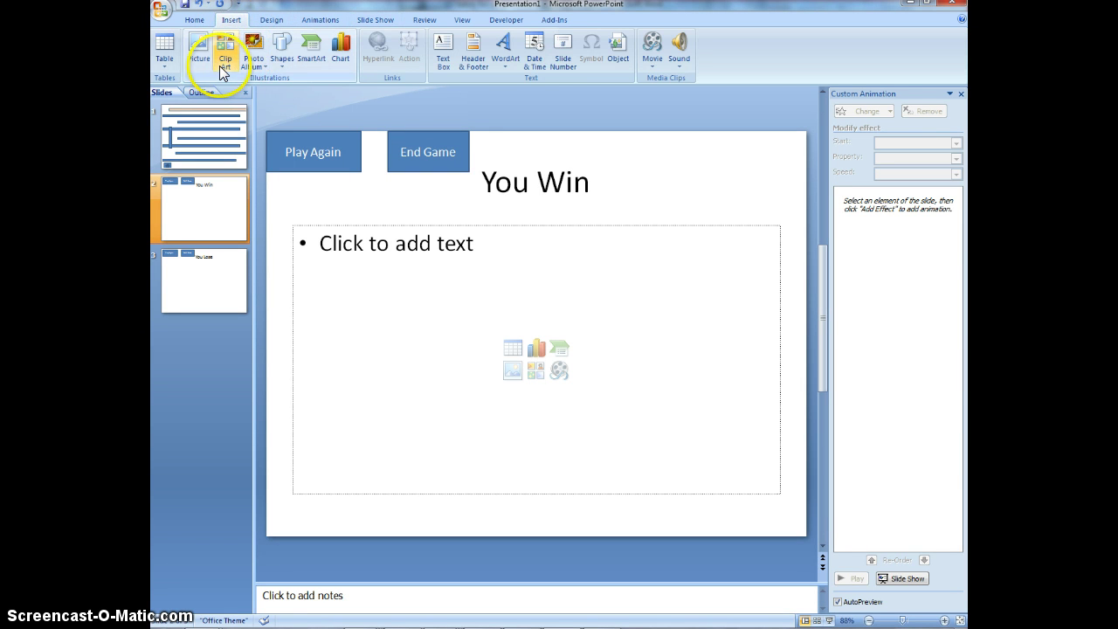
{"action": "left_click", "coordinate": [219, 66]}
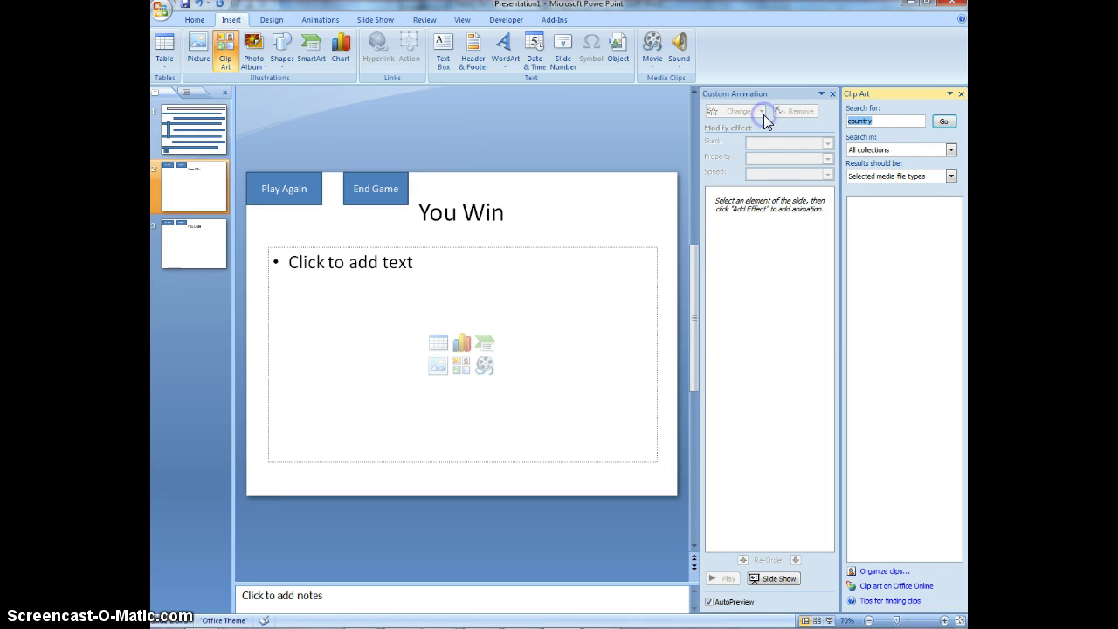
{"action": "type", "text": "racese car"}
{"action": "key", "text": "Return"}
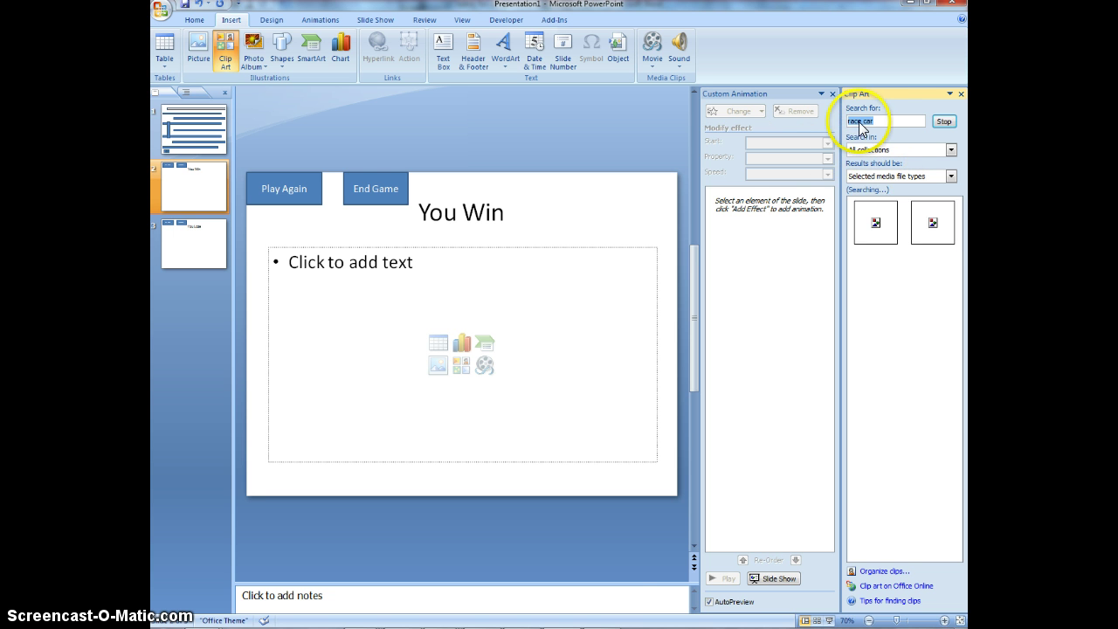
- Insert the green race car on the maze slide and drag it near the bottom bar
{"action": "left_click", "coordinate": [181, 116]}
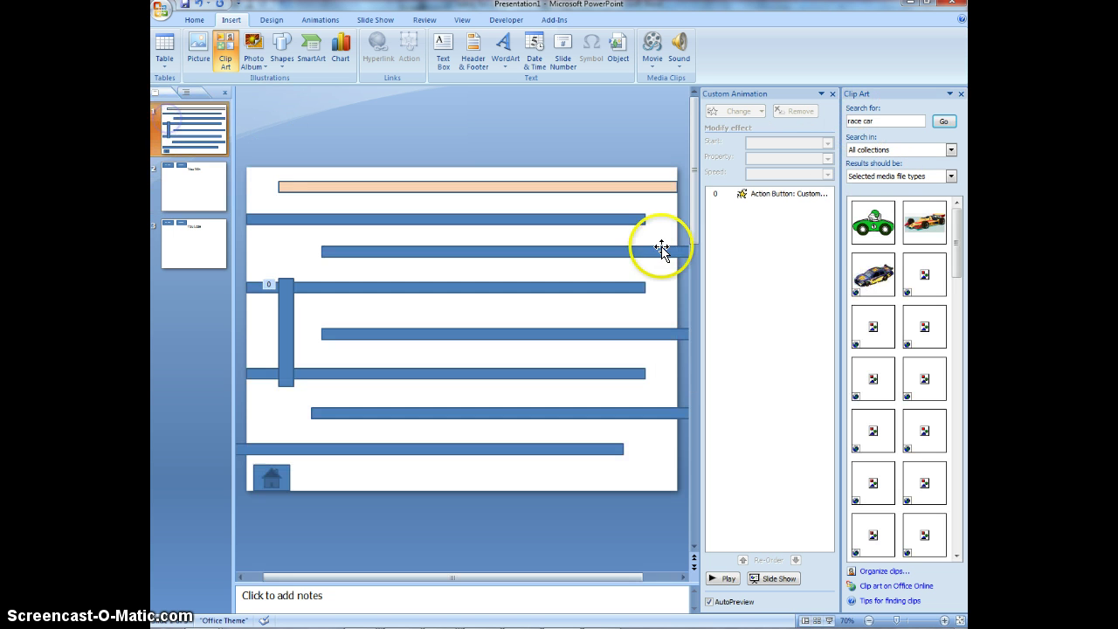
{"action": "left_click", "coordinate": [869, 220]}
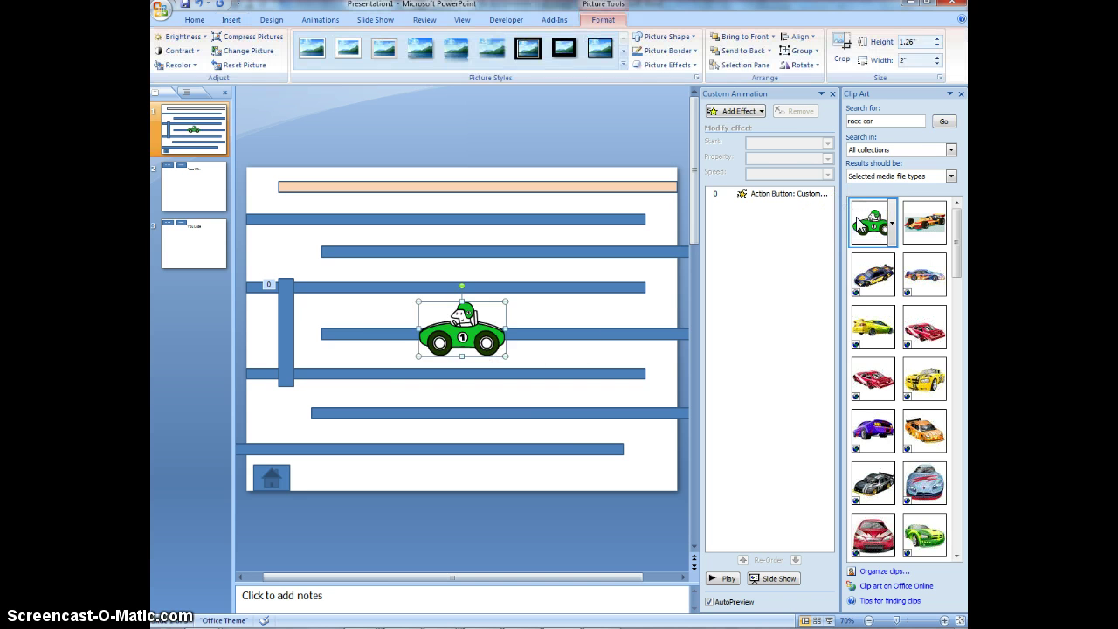
{"action": "left_click_drag", "start_coordinate": [433, 323], "coordinate": [524, 456]}
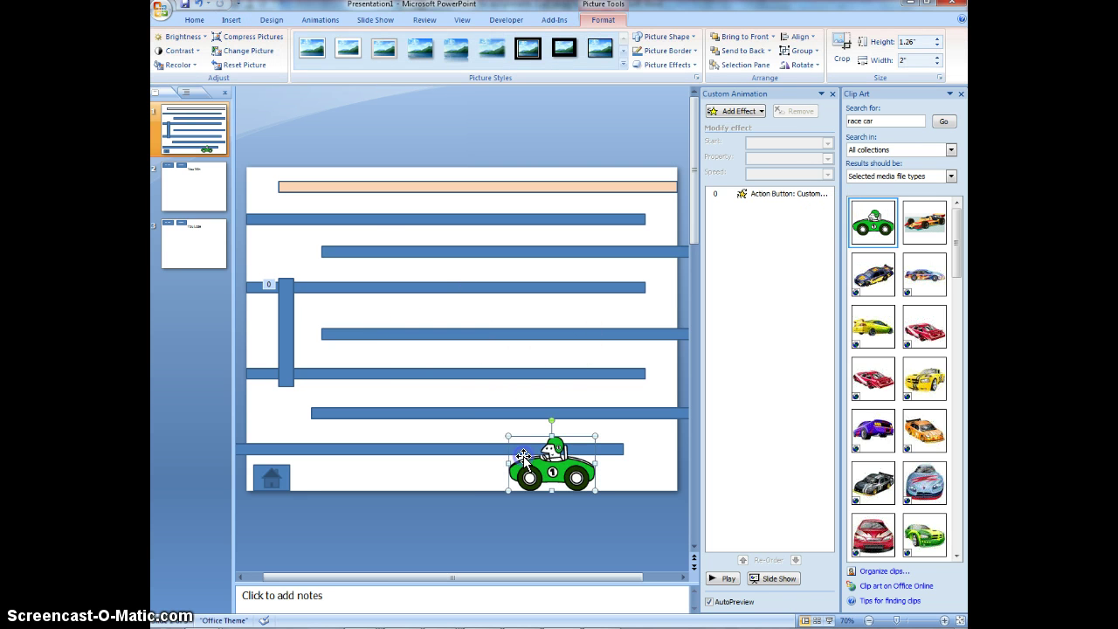
{"action": "left_click", "coordinate": [232, 21]}
{"action": "left_click", "coordinate": [408, 45]}
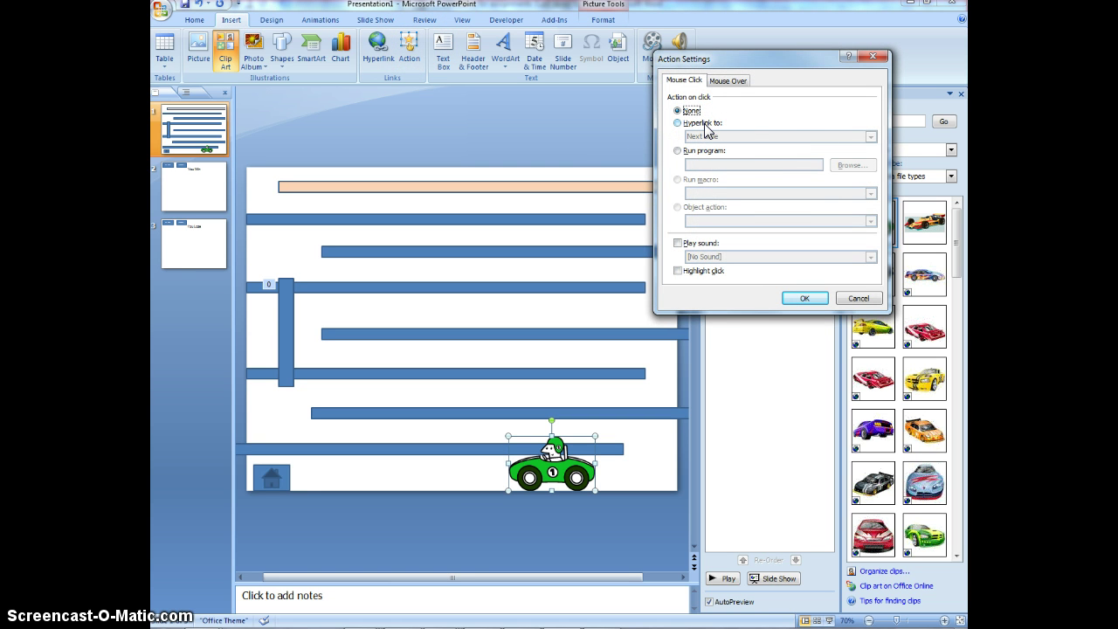
- Set the car's Mouse Click action to hyperlink to slide 3, You Lose
{"action": "left_click", "coordinate": [603, 356]}
{"action": "left_click", "coordinate": [563, 472]}
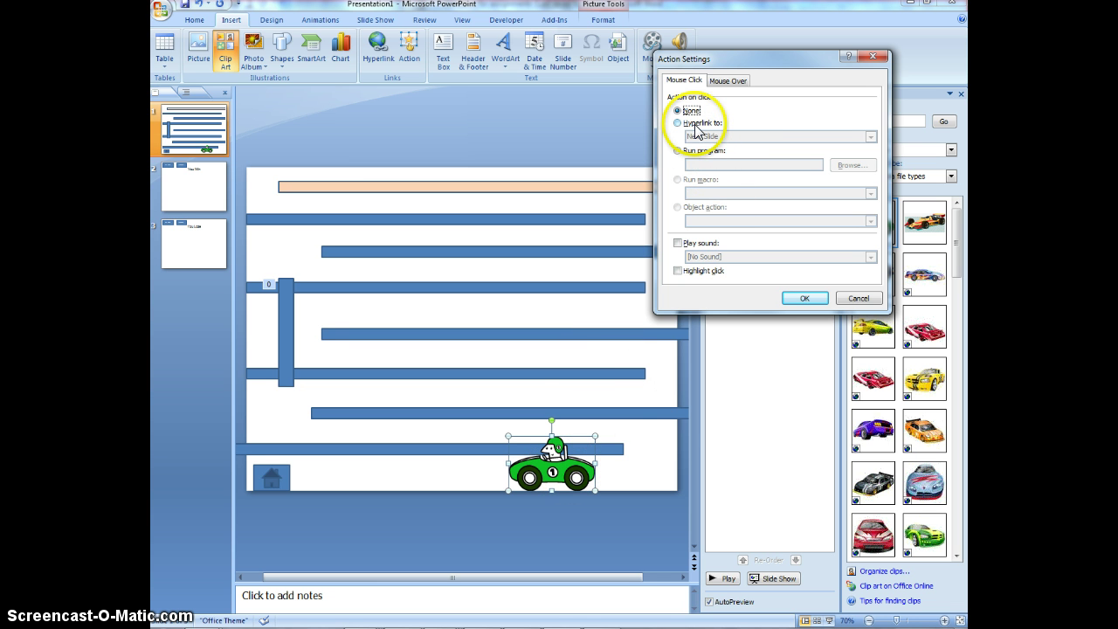
{"action": "left_click", "coordinate": [556, 472]}
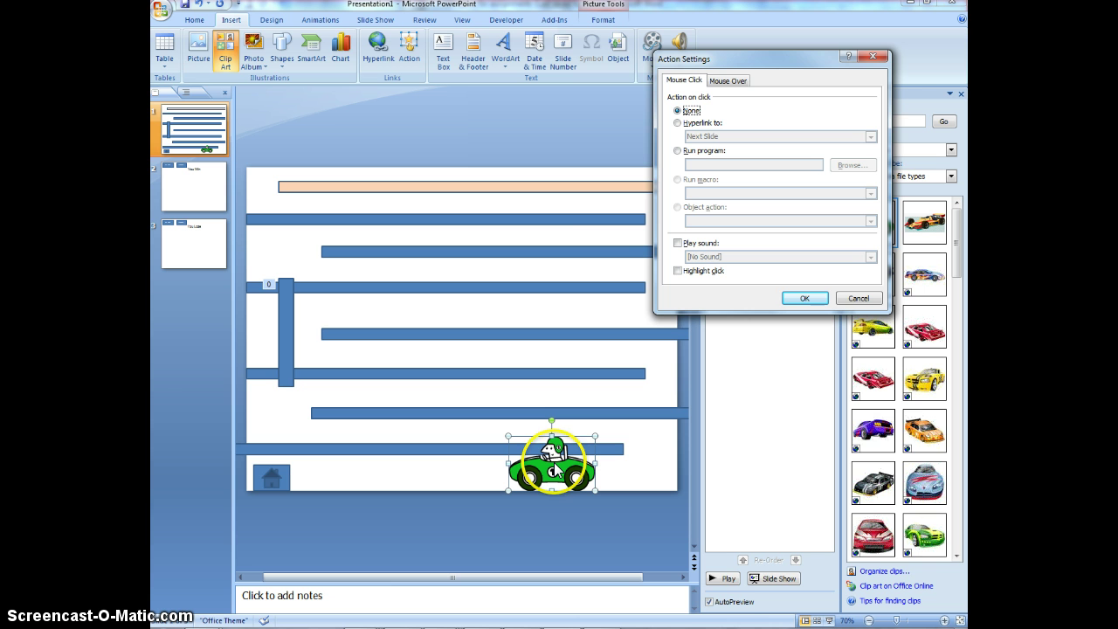
{"action": "left_click", "coordinate": [679, 123]}
{"action": "left_click", "coordinate": [870, 136]}
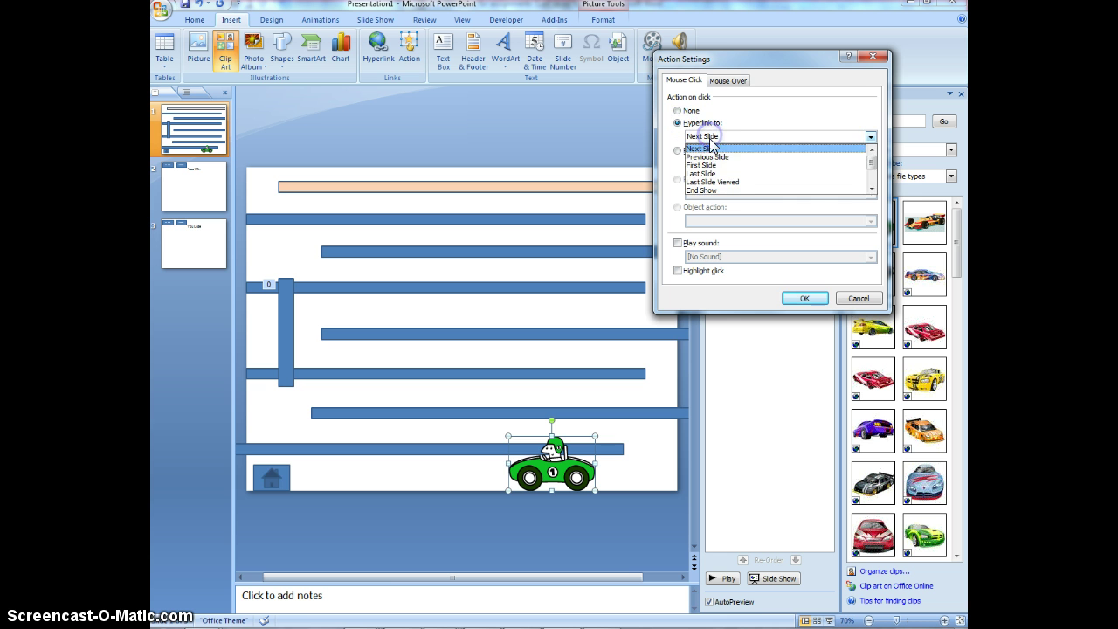
{"action": "scroll", "coordinate": [869, 192], "scroll_direction": "down", "scroll_amount": 1}
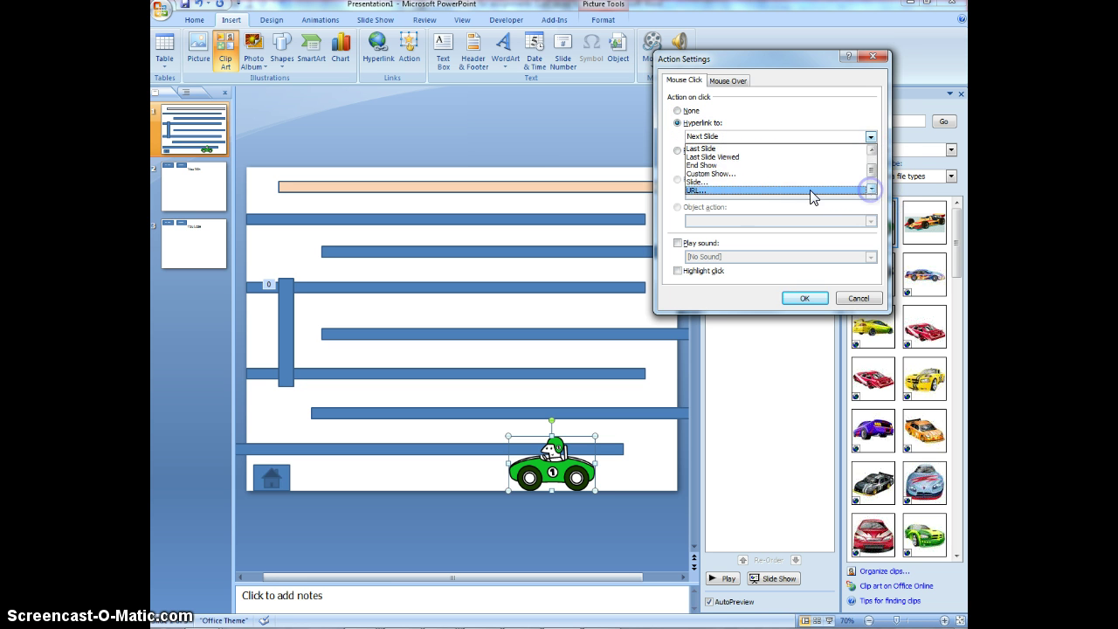
{"action": "left_click", "coordinate": [718, 181]}
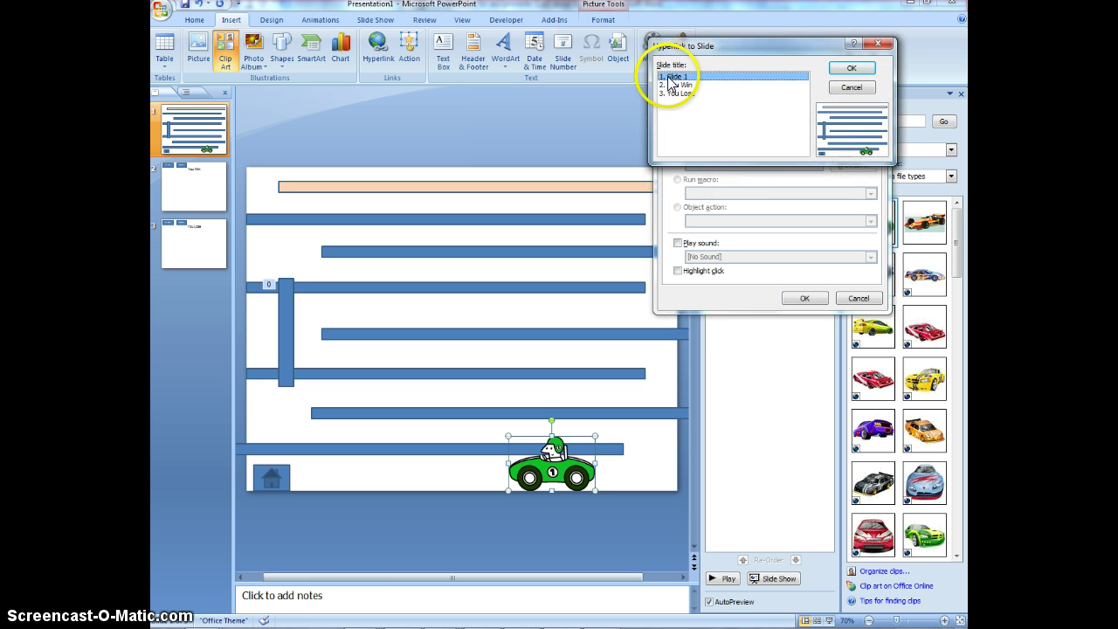
{"action": "left_click", "coordinate": [677, 93]}
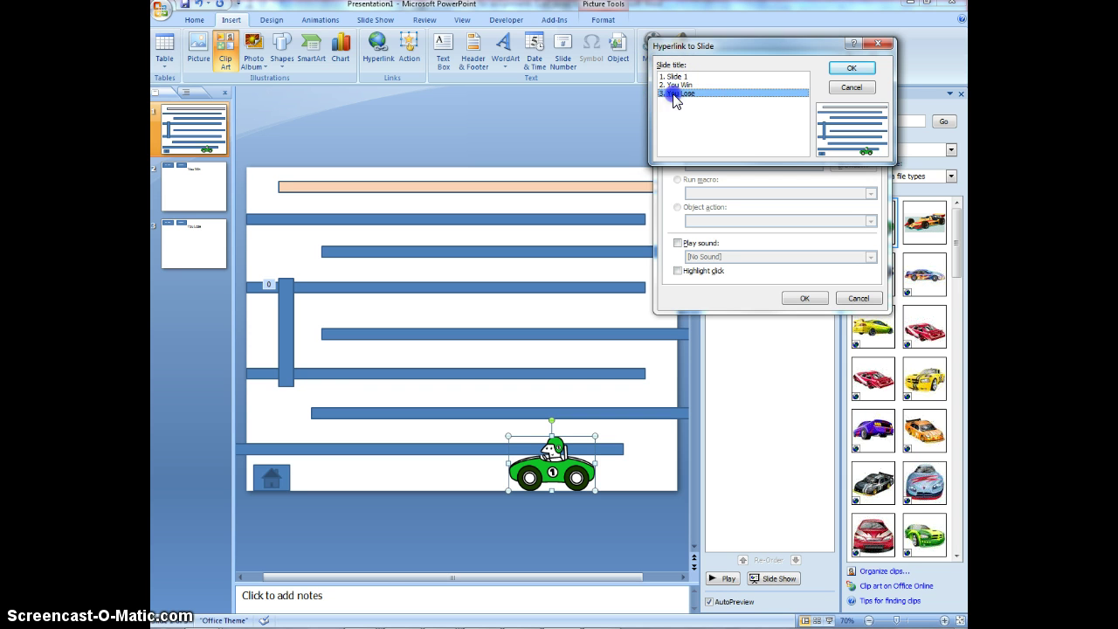
{"action": "left_click", "coordinate": [844, 70]}
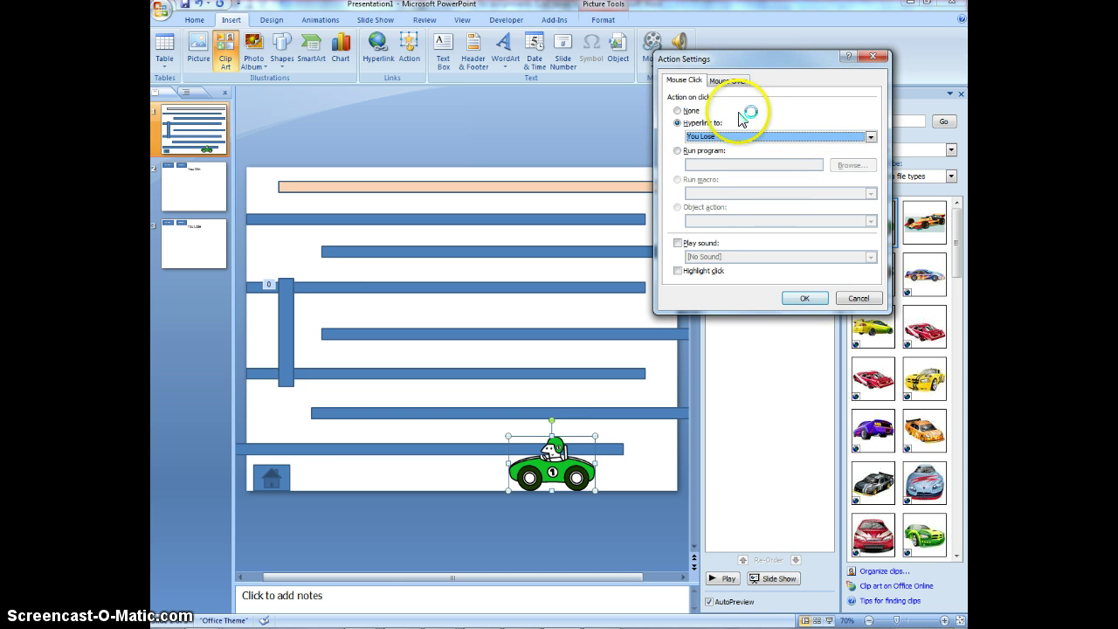
- Set the car's Mouse Over action to also hyperlink to You Lose and apply the settings
{"action": "left_click", "coordinate": [727, 84]}
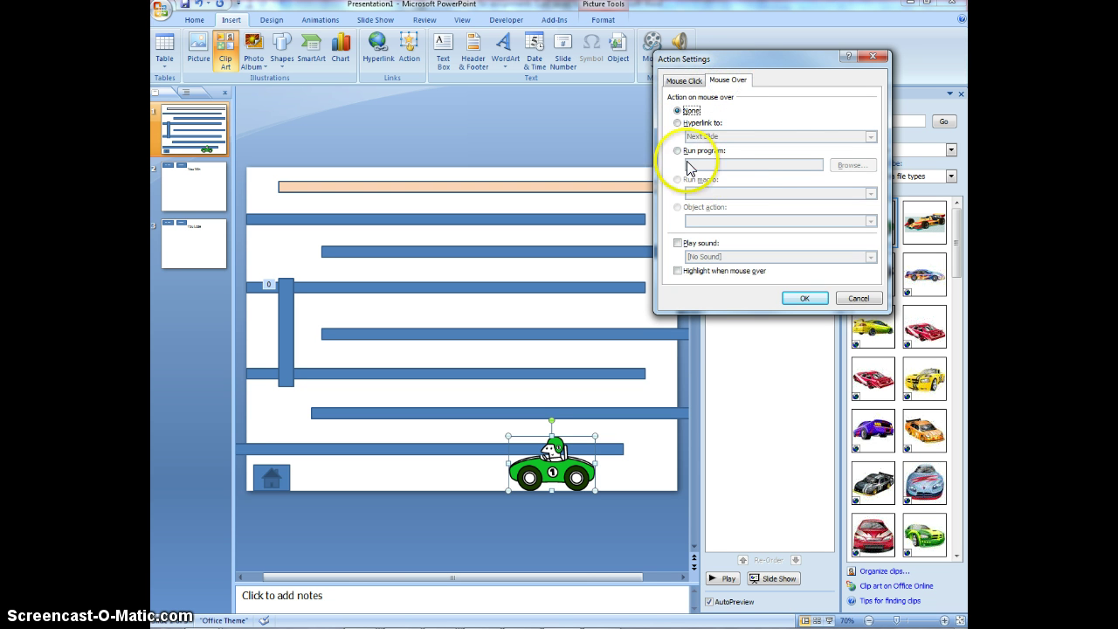
{"action": "left_click", "coordinate": [678, 124]}
{"action": "left_click", "coordinate": [712, 137]}
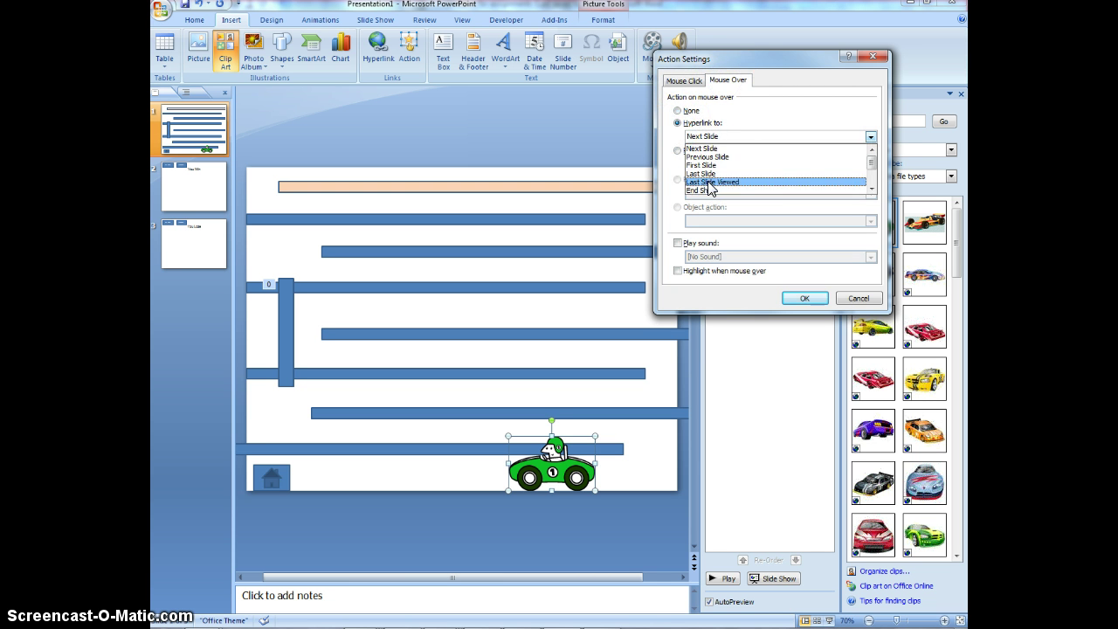
{"action": "scroll", "coordinate": [711, 187], "scroll_direction": "down", "scroll_amount": 1}
{"action": "left_click", "coordinate": [699, 180]}
{"action": "left_click", "coordinate": [680, 93]}
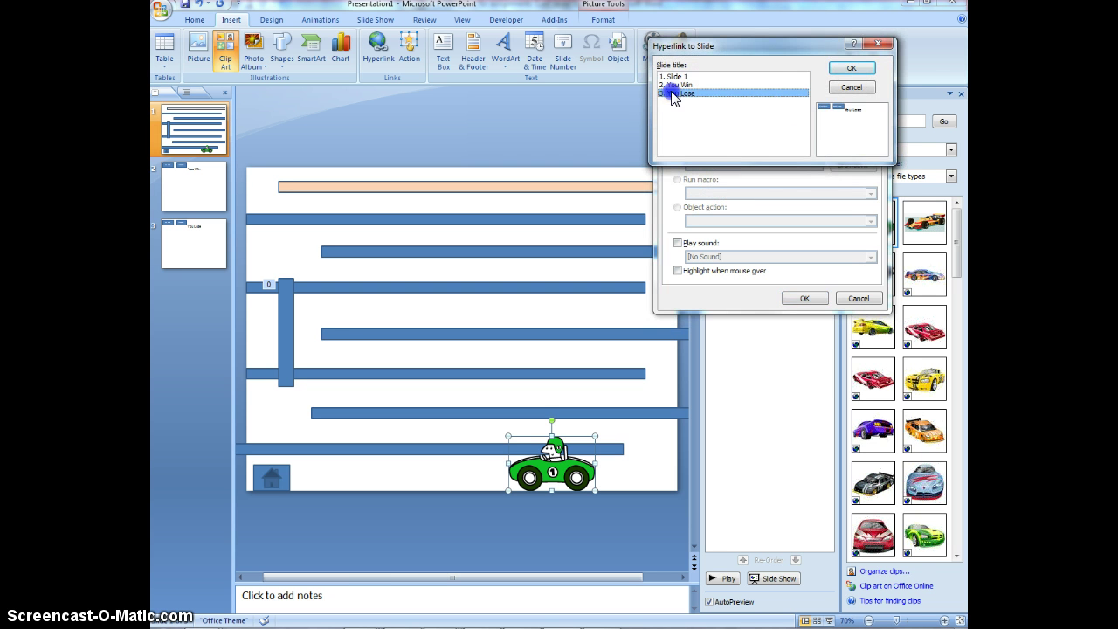
{"action": "left_click", "coordinate": [848, 68]}
{"action": "left_click", "coordinate": [804, 297]}
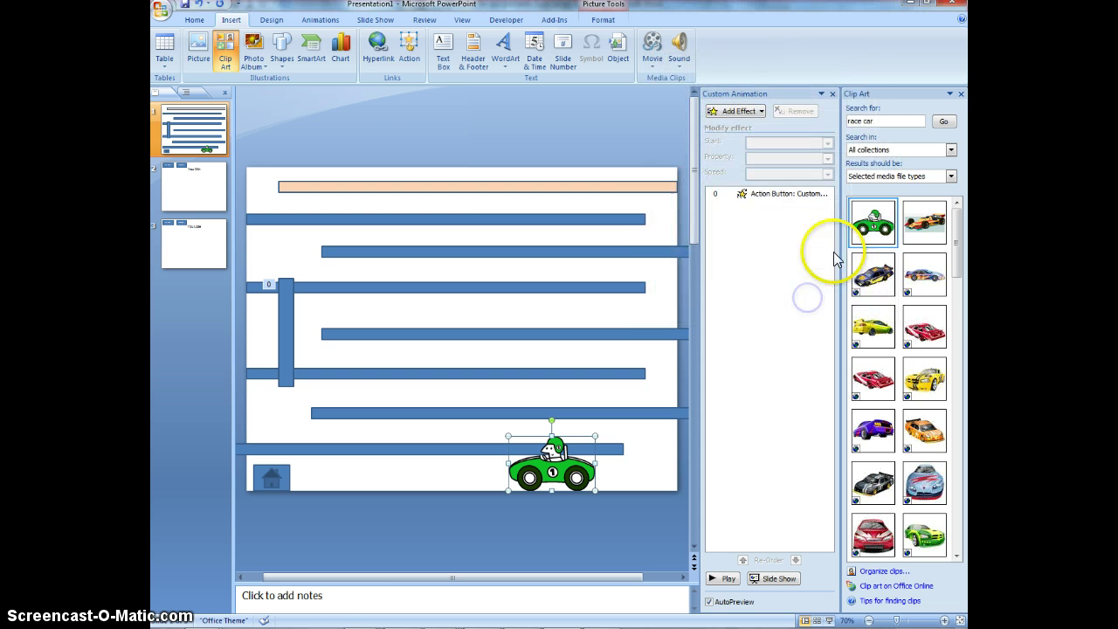
- Close the Clip Art pane and reopen the Custom Animation pane beside the maze slide
{"action": "left_click", "coordinate": [319, 20]}
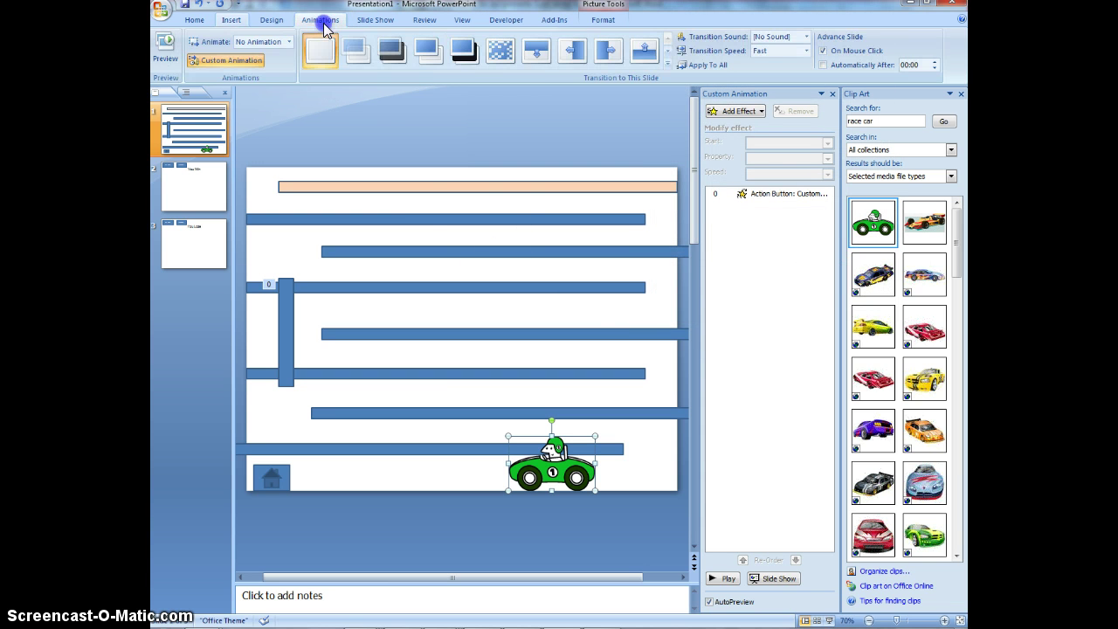
{"action": "left_click", "coordinate": [288, 42]}
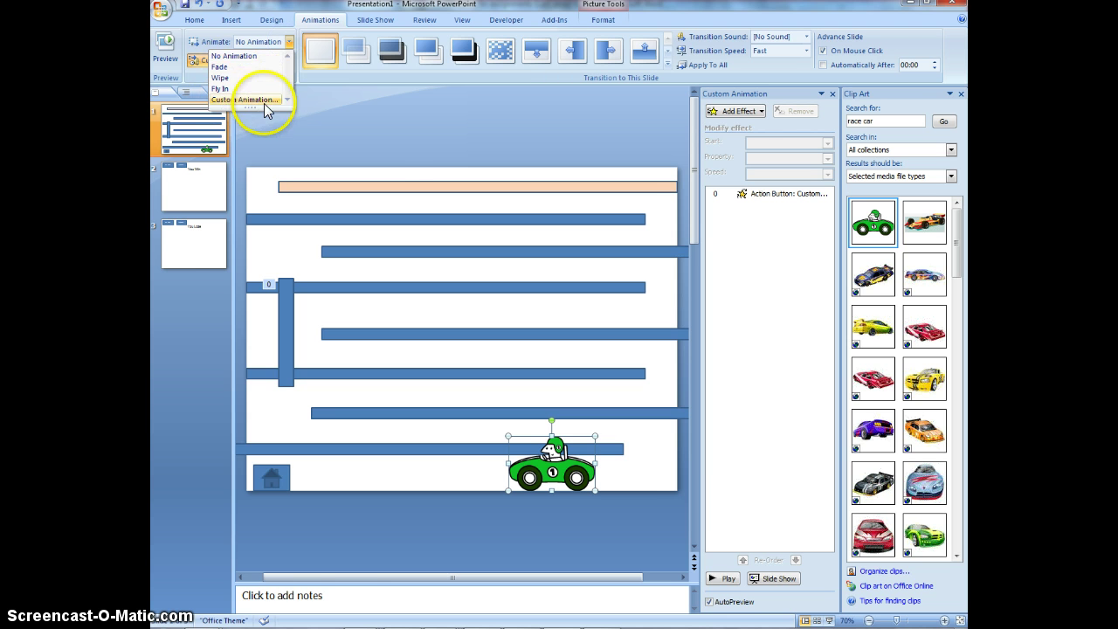
{"action": "left_click", "coordinate": [249, 100]}
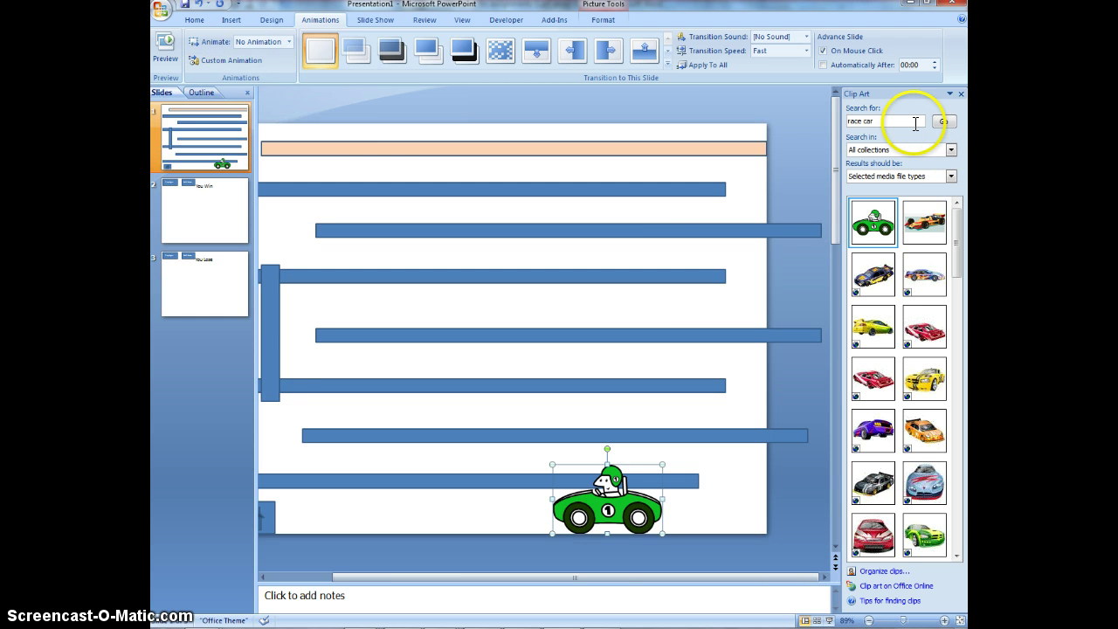
{"action": "left_click", "coordinate": [950, 95]}
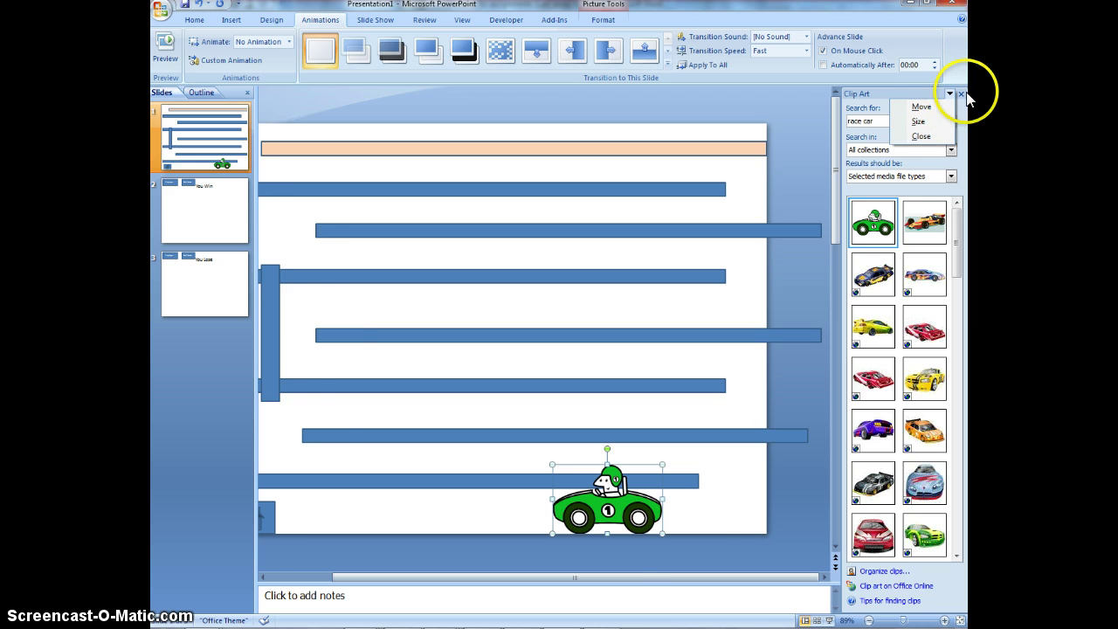
{"action": "left_click", "coordinate": [961, 93]}
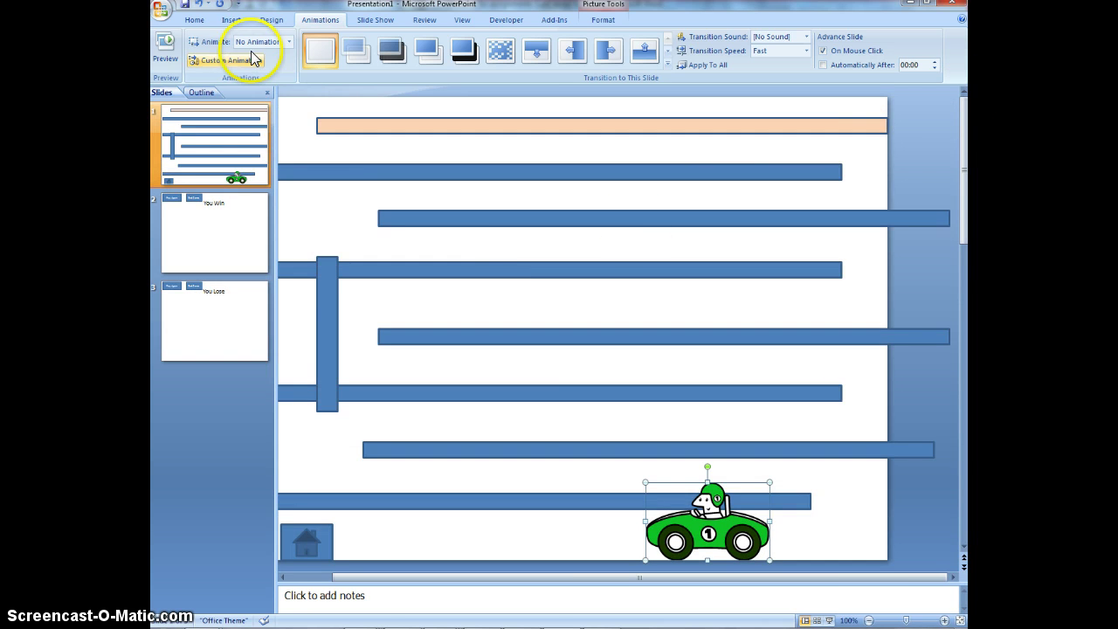
{"action": "left_click", "coordinate": [283, 42]}
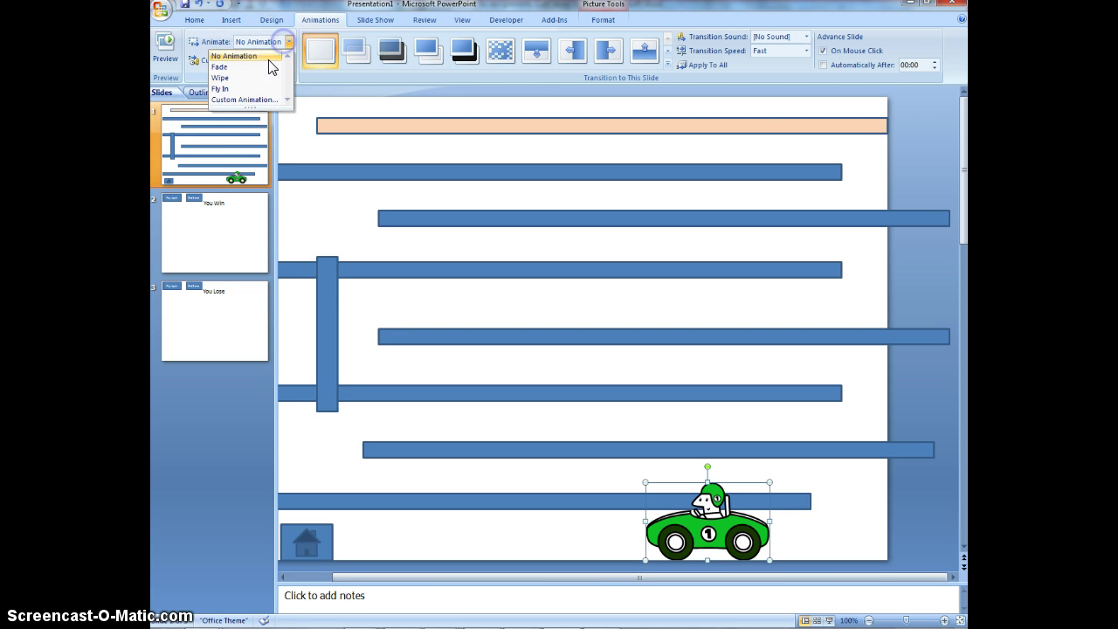
{"action": "left_click", "coordinate": [240, 98]}
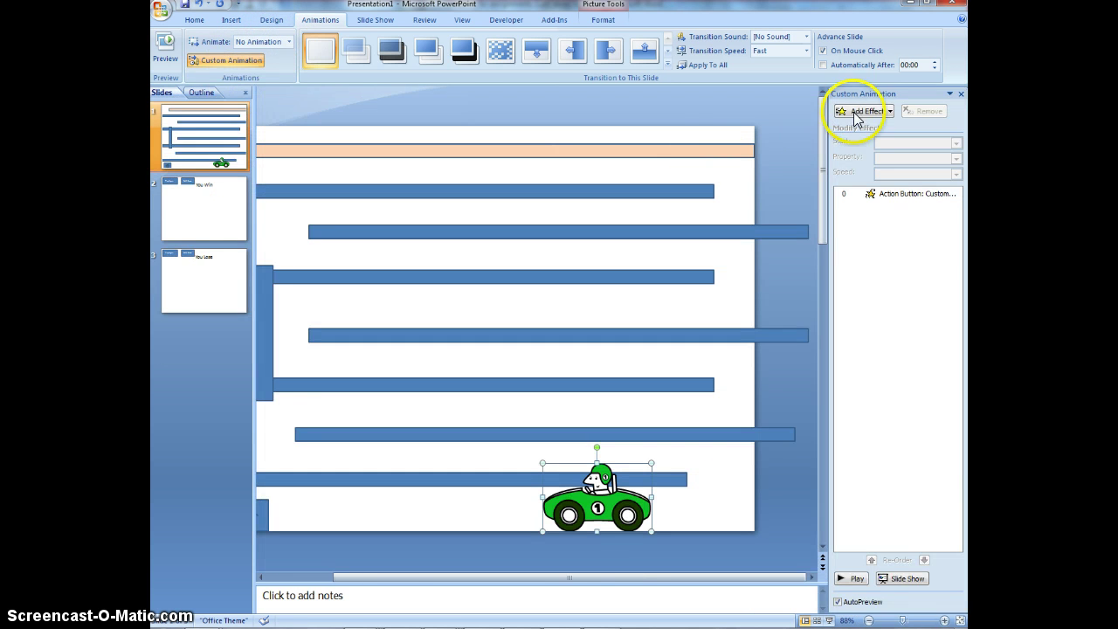
- Browse the full list of emphasis effects, then cancel without adding one
{"action": "left_click", "coordinate": [869, 111]}
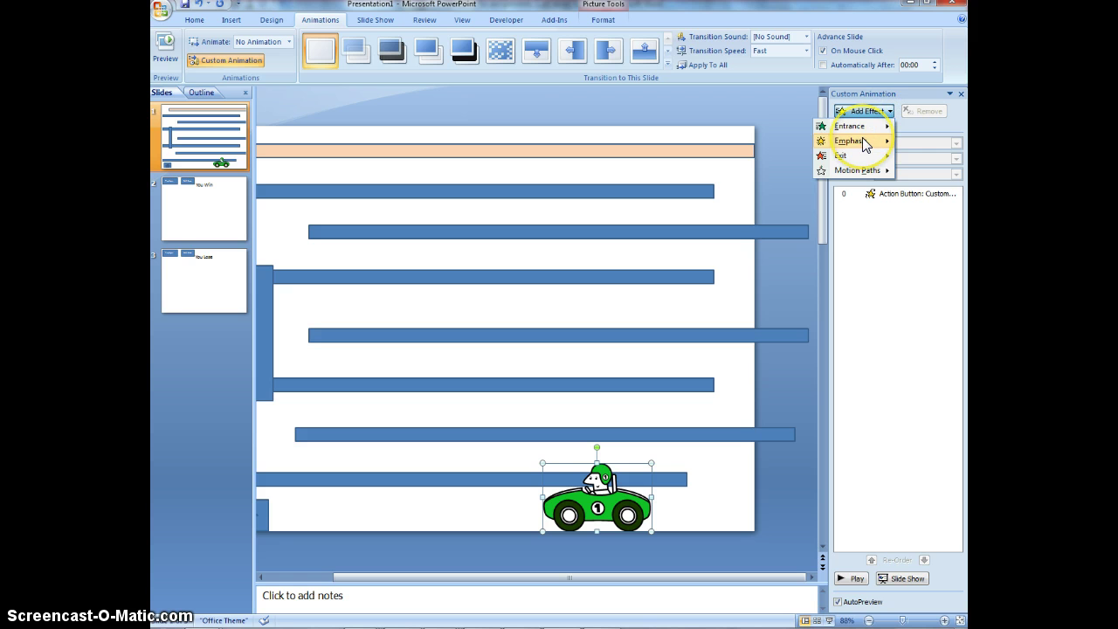
{"action": "mouse_move", "coordinate": [865, 144]}
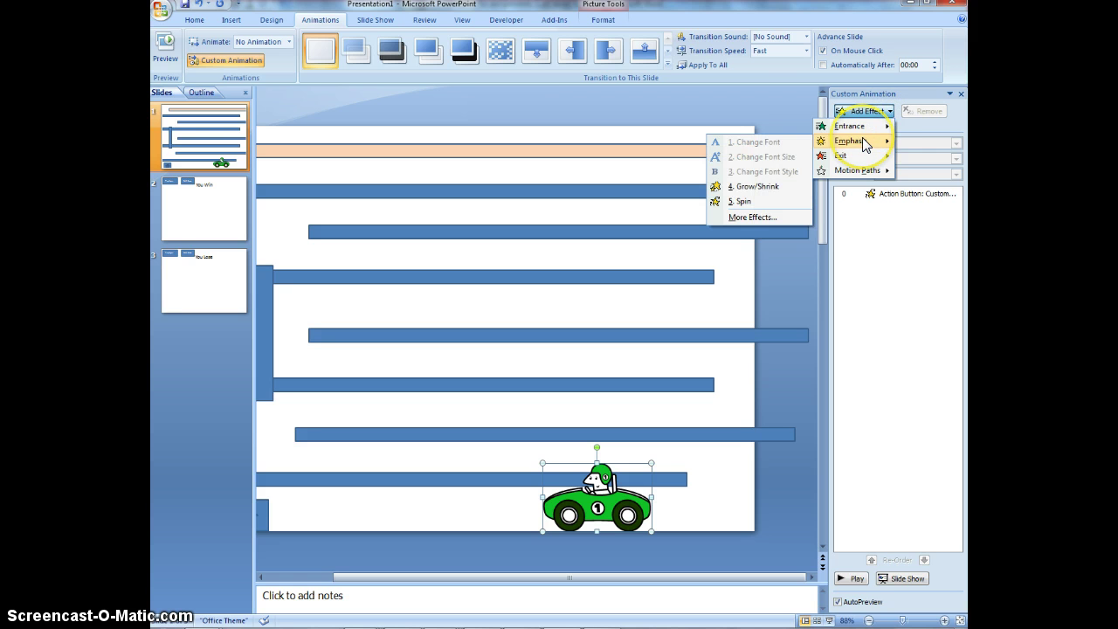
{"action": "left_click", "coordinate": [751, 217]}
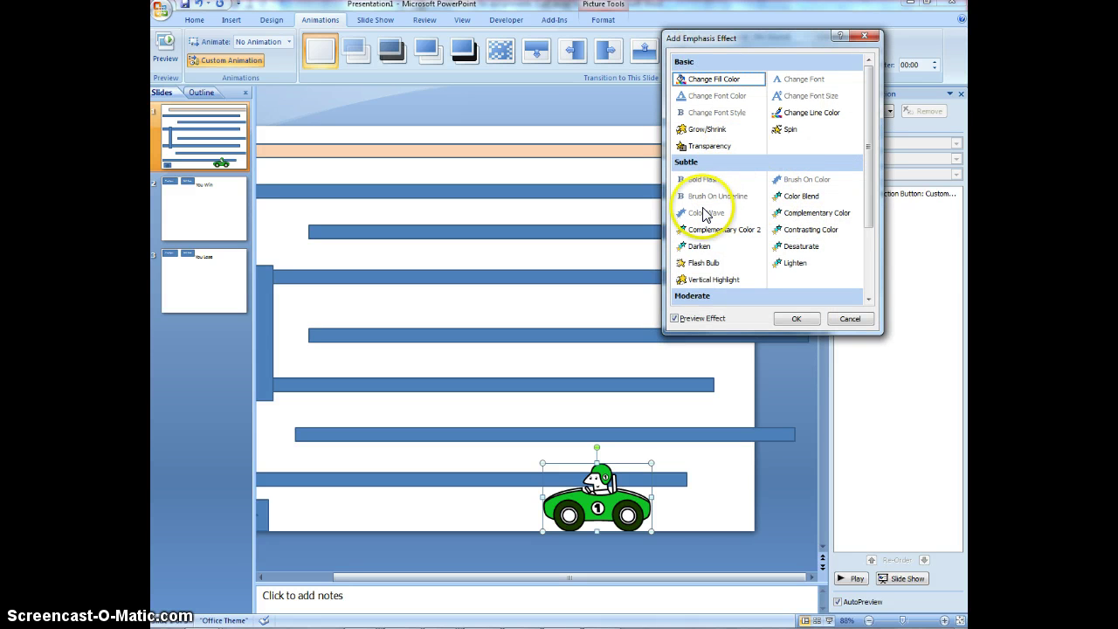
{"action": "left_click_drag", "start_coordinate": [870, 121], "coordinate": [889, 177]}
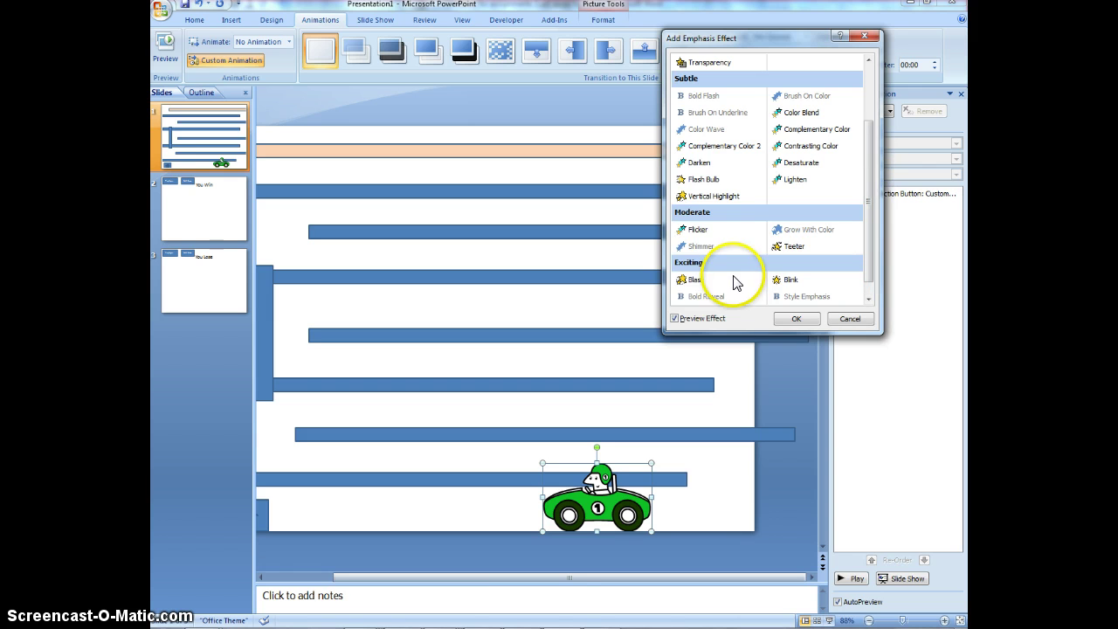
{"action": "left_click", "coordinate": [840, 318]}
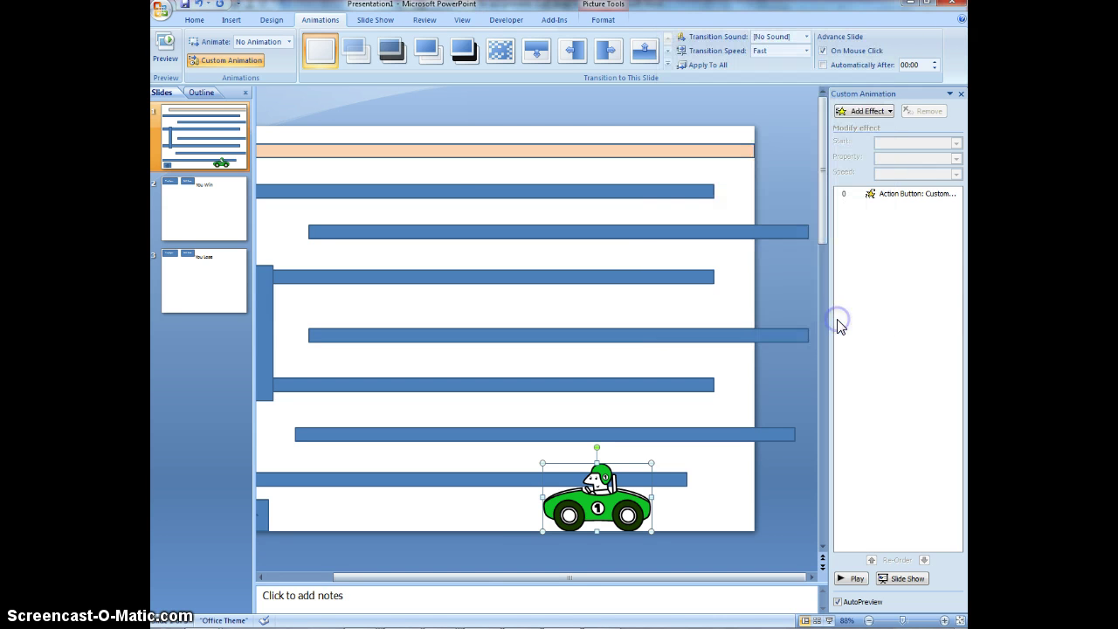
- Add an Up motion path to the race car so it drives straight up the maze on click
{"action": "left_click", "coordinate": [885, 112]}
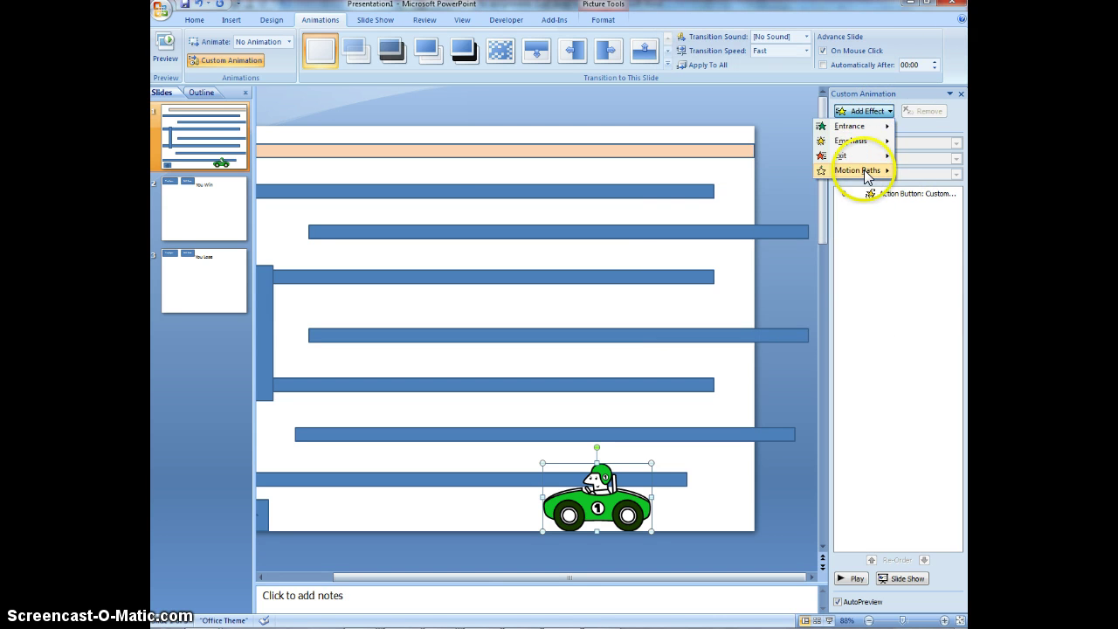
{"action": "mouse_move", "coordinate": [861, 171]}
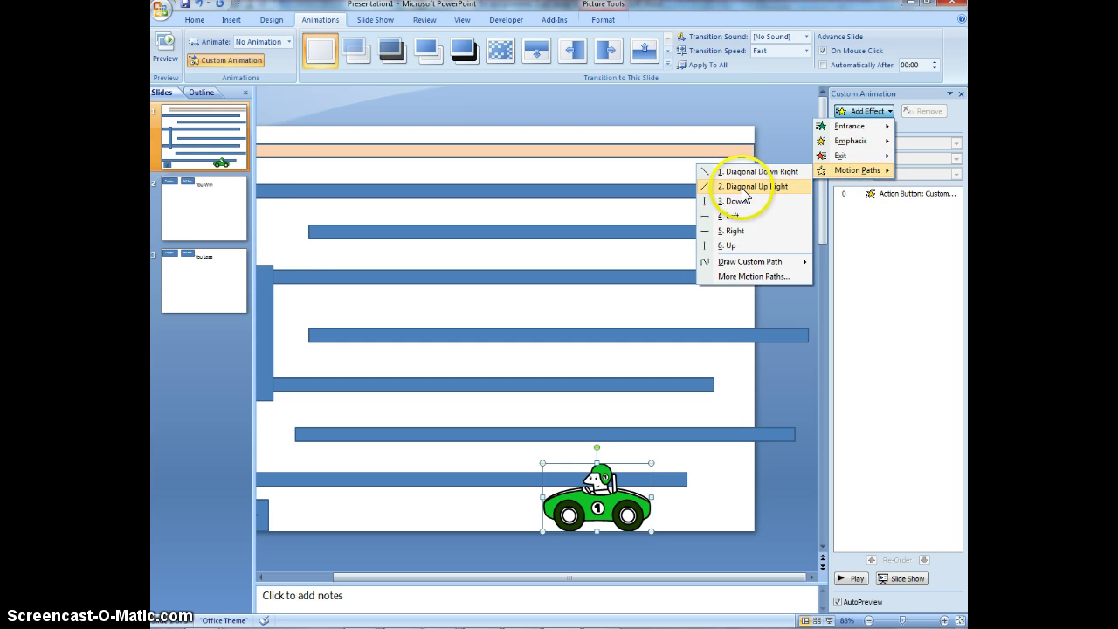
{"action": "left_click", "coordinate": [729, 247]}
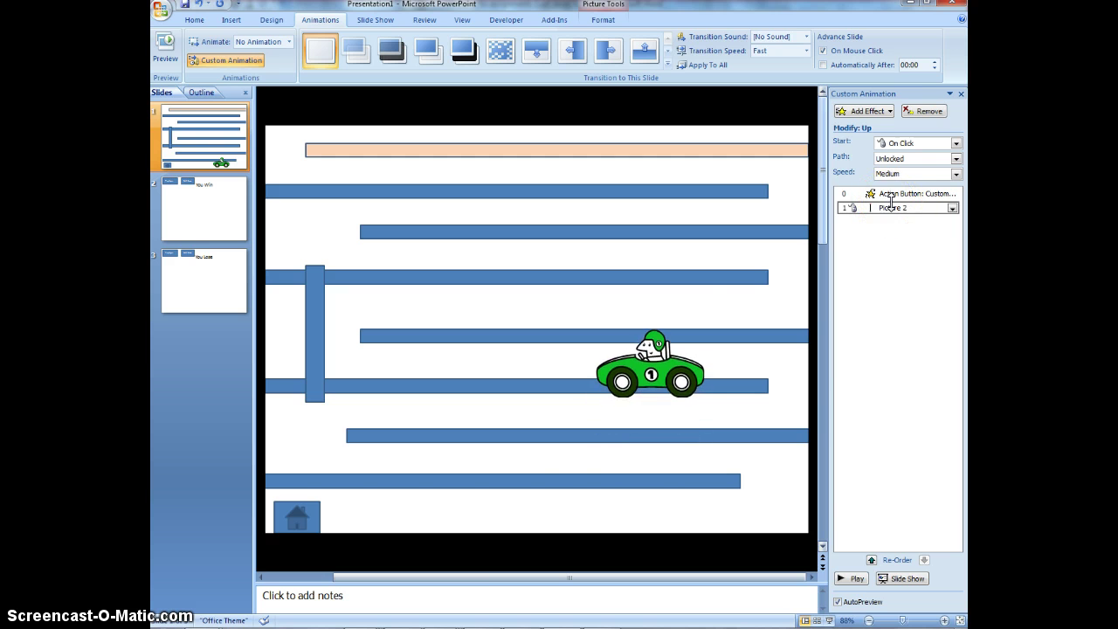
{"action": "left_click", "coordinate": [880, 110]}
{"action": "mouse_move", "coordinate": [870, 179]}
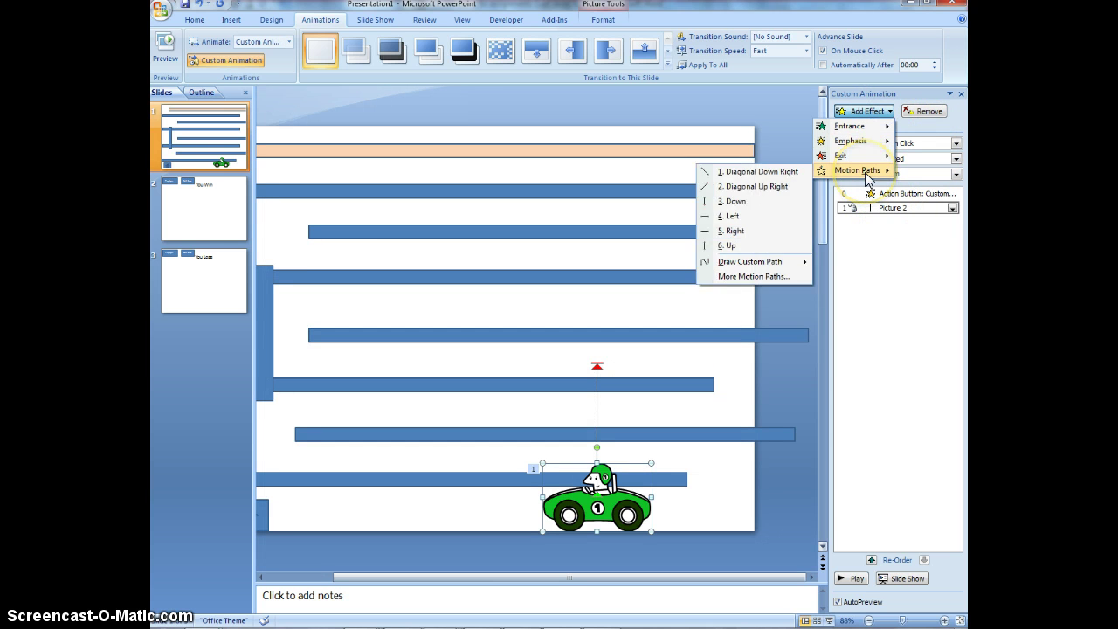